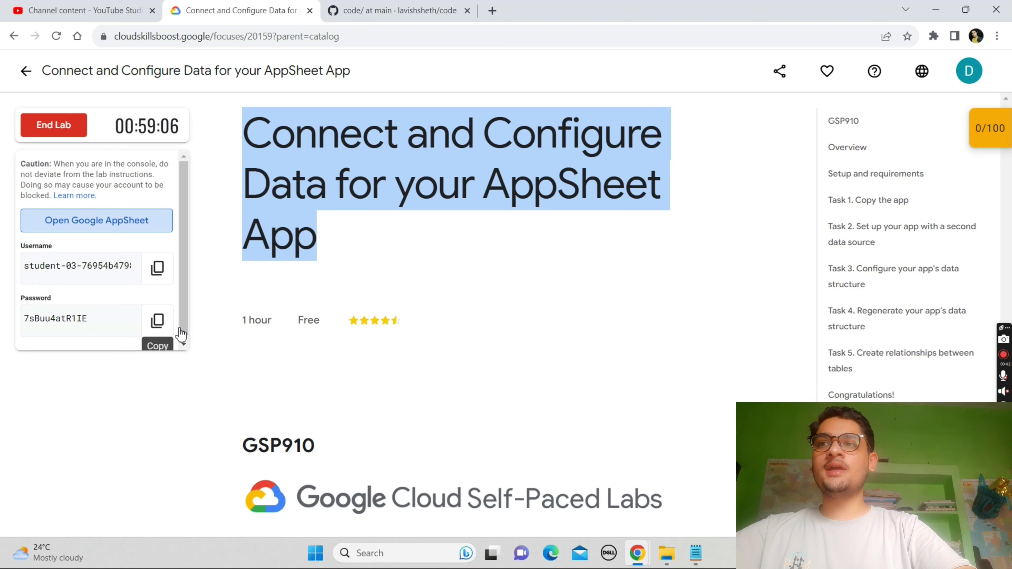
Sign in to the lab's student account with its account password, accept the terms and allow Google AppSheet access to the account.
{"action": "left_click", "coordinate": [168, 320]}
{"action": "mouse_move", "coordinate": [642, 562]}
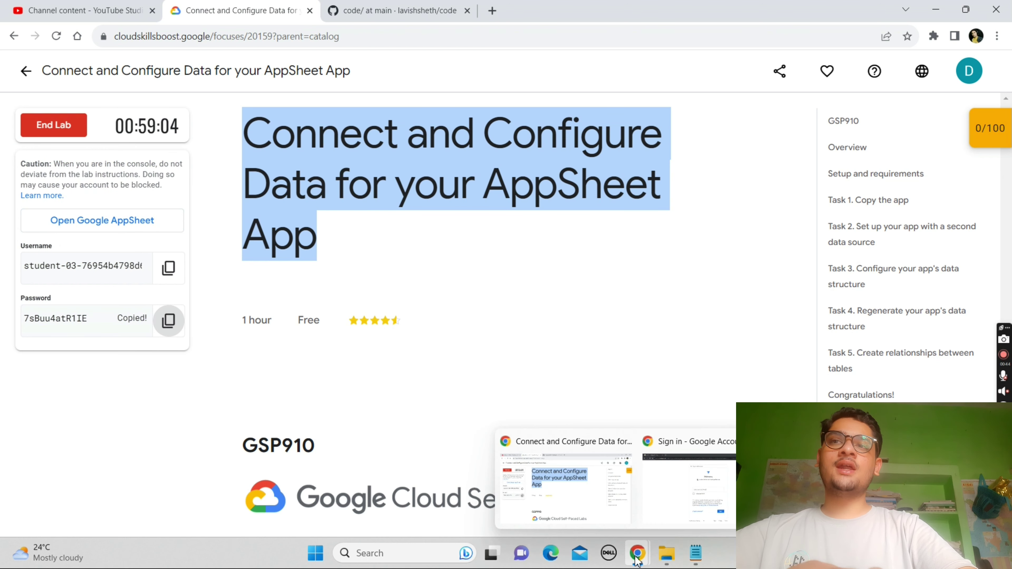
{"action": "left_click", "coordinate": [681, 477]}
{"action": "key", "text": "ctrl+v"}
{"action": "key", "text": "Return"}
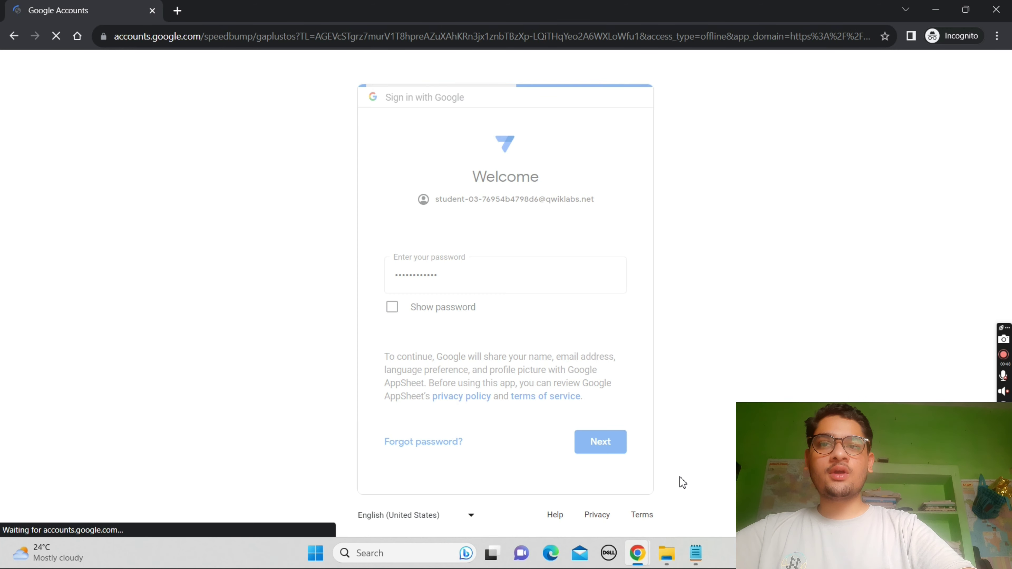
{"action": "left_click", "coordinate": [584, 427]}
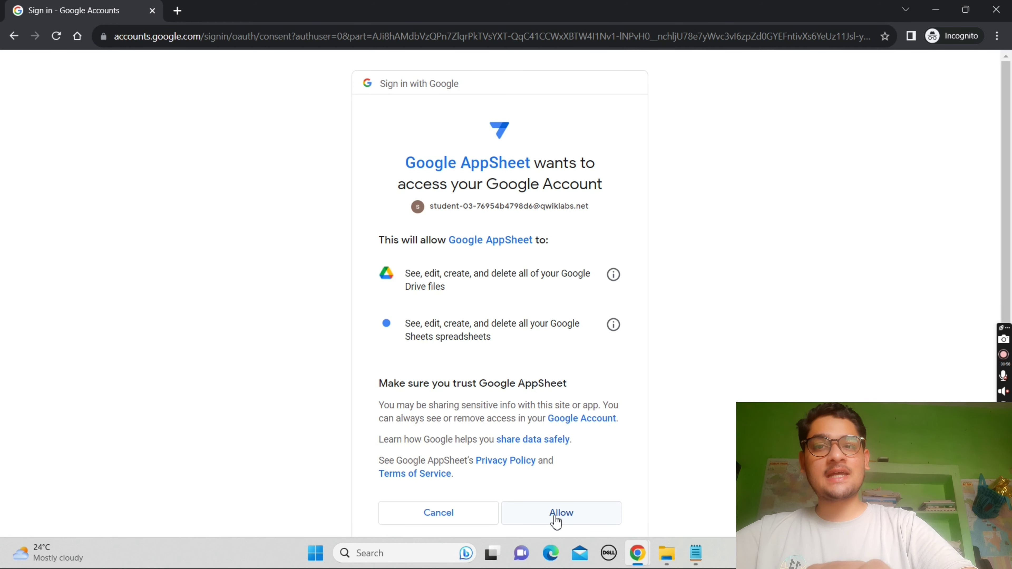
{"action": "left_click", "coordinate": [556, 514]}
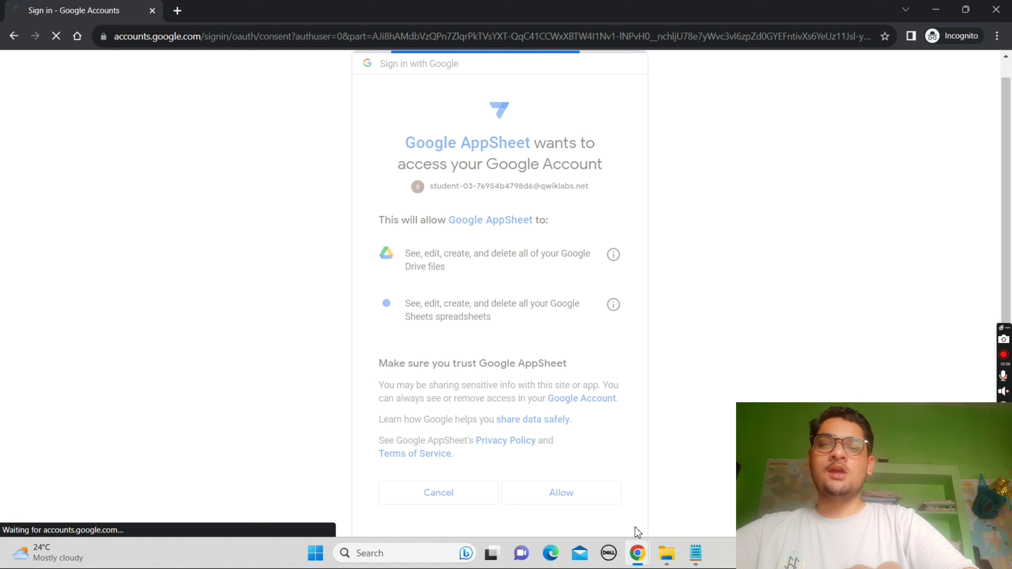
Return to the lab instructions and read from Setup and requirements down to Task 1, Copy the app.
{"action": "mouse_move", "coordinate": [639, 559]}
{"action": "left_click", "coordinate": [545, 471]}
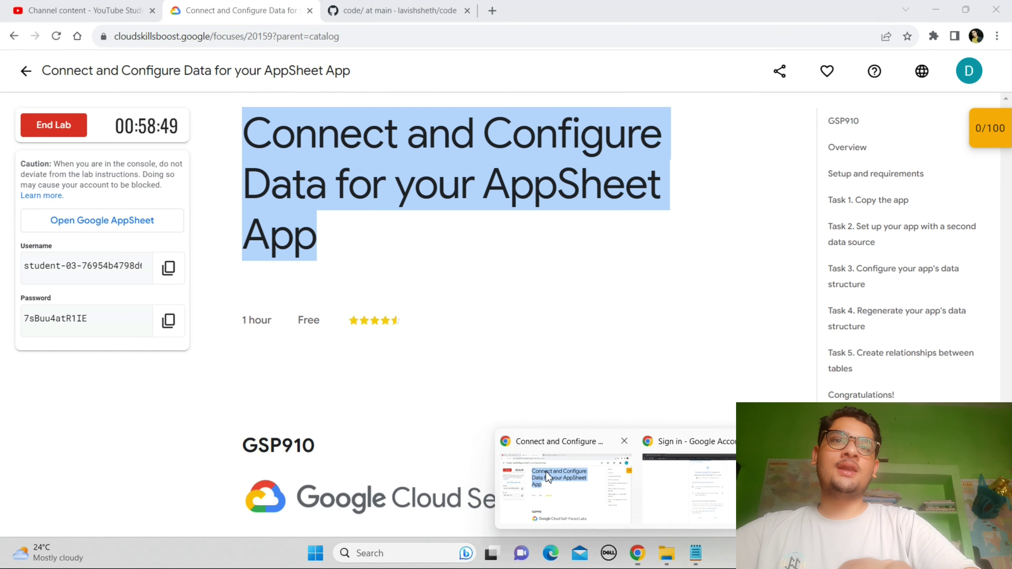
{"action": "left_click", "coordinate": [879, 184]}
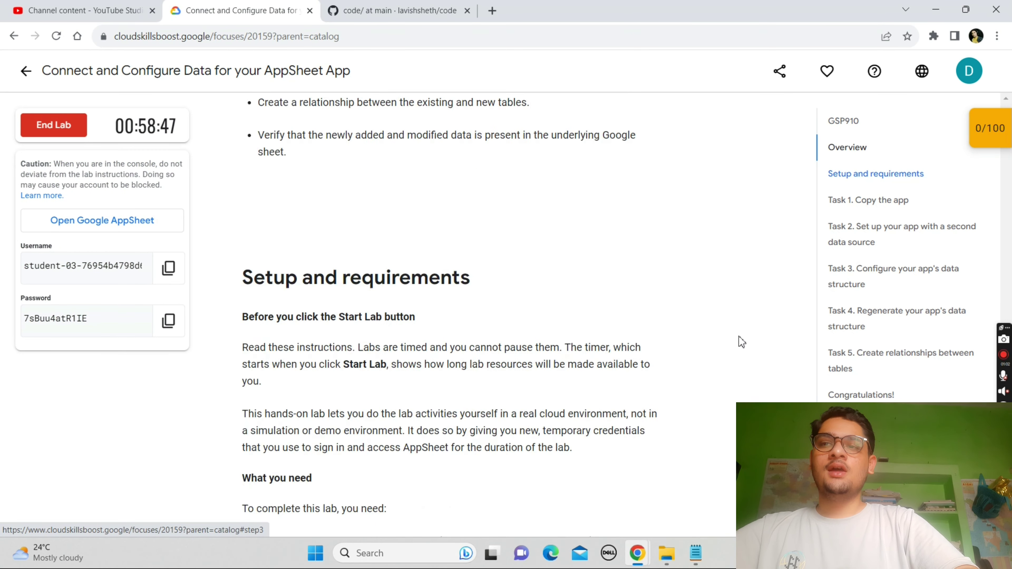
{"action": "scroll", "coordinate": [725, 362], "scroll_direction": "down", "scroll_amount": 15}
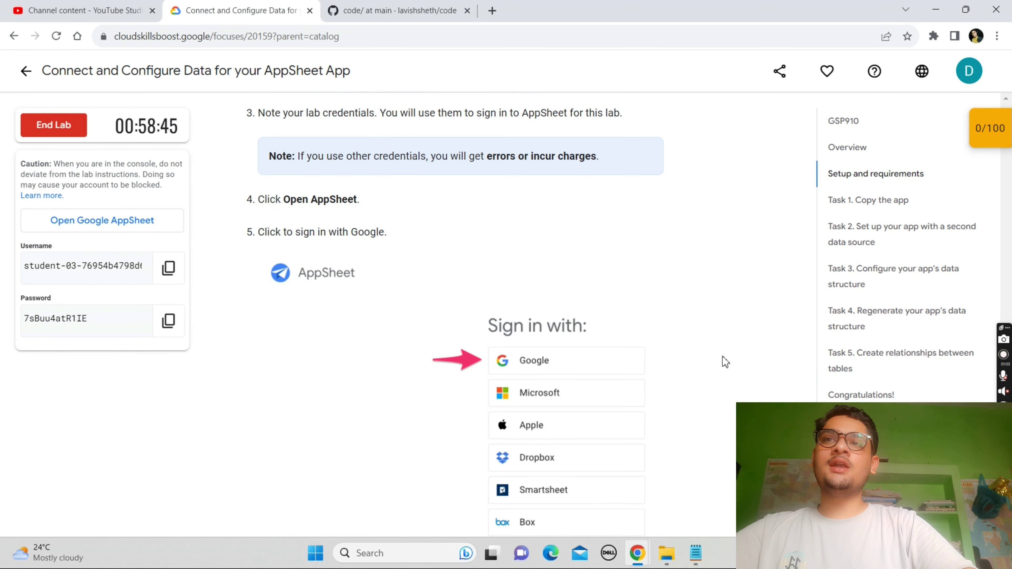
{"action": "scroll", "coordinate": [725, 362], "scroll_direction": "down", "scroll_amount": 10}
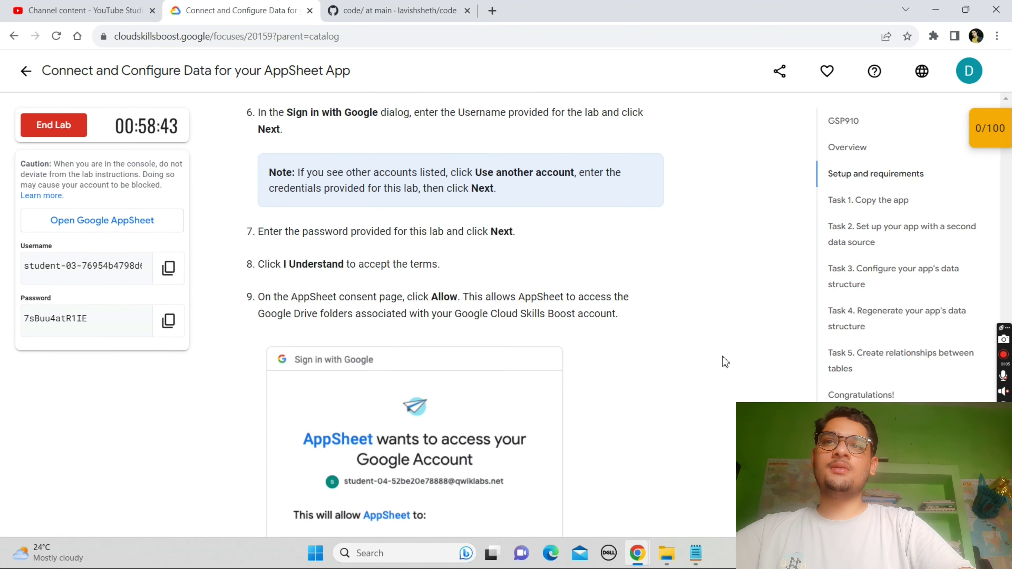
{"action": "scroll", "coordinate": [725, 362], "scroll_direction": "up", "scroll_amount": 4}
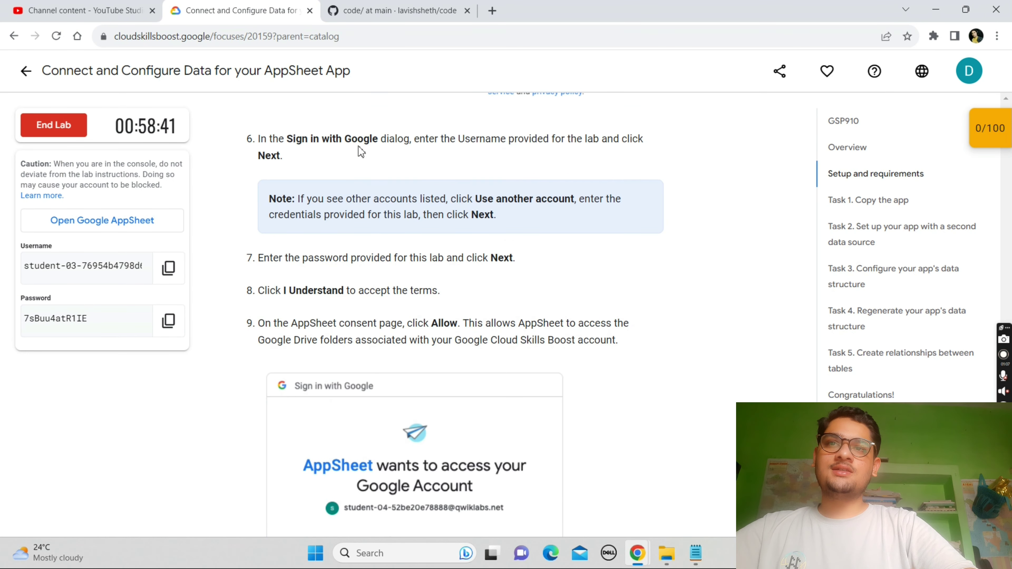
{"action": "scroll", "coordinate": [523, 223], "scroll_direction": "down", "scroll_amount": 6}
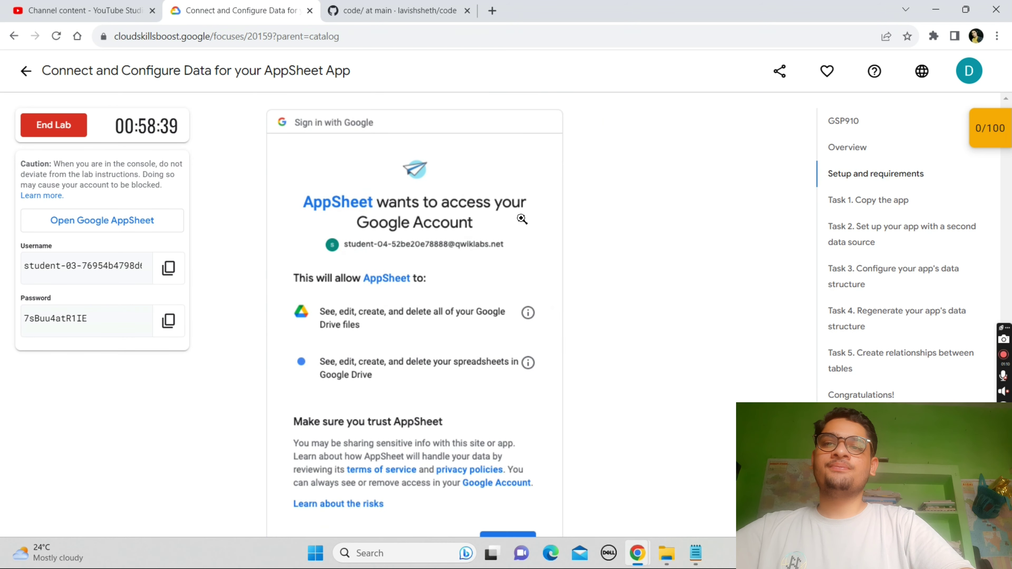
{"action": "scroll", "coordinate": [521, 218], "scroll_direction": "down", "scroll_amount": 15}
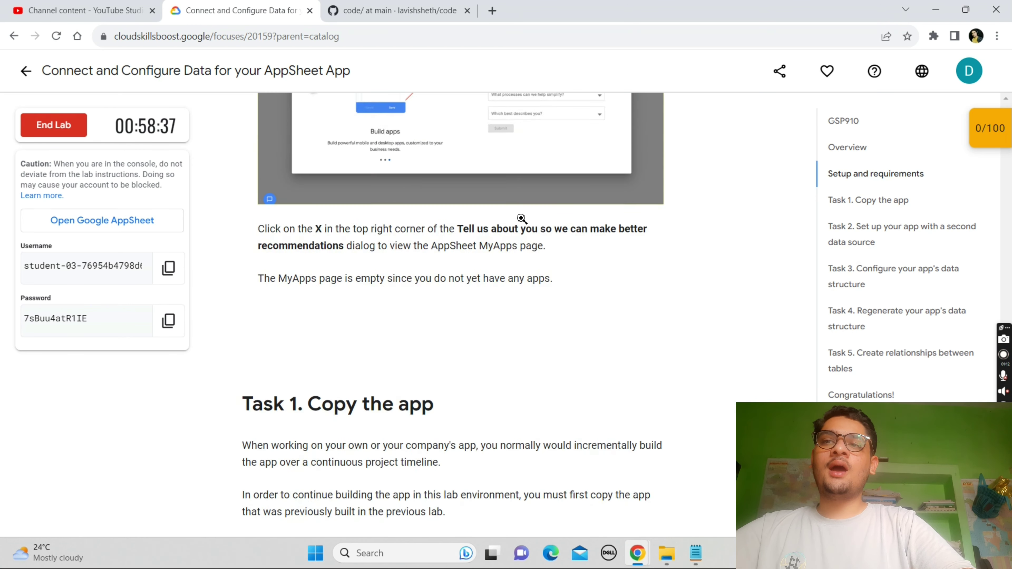
{"action": "scroll", "coordinate": [523, 222], "scroll_direction": "down", "scroll_amount": 5}
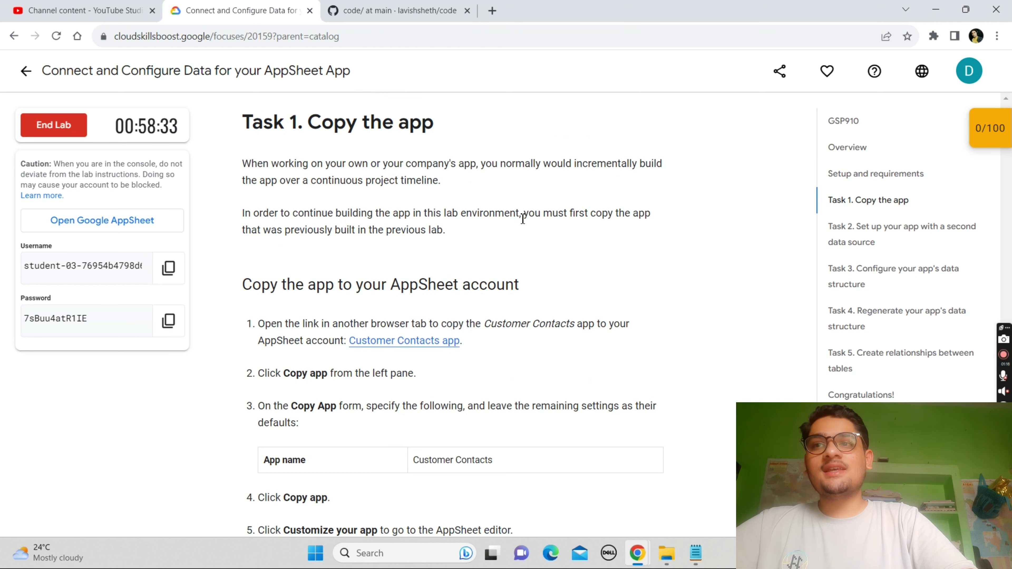
{"action": "scroll", "coordinate": [523, 221], "scroll_direction": "down", "scroll_amount": 1}
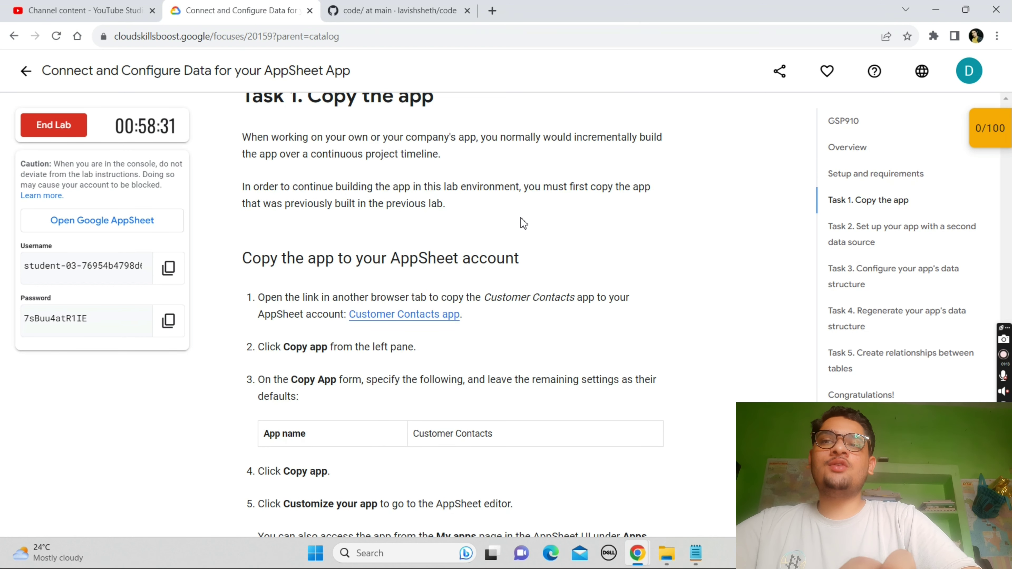
Open the Customer Contacts app link from Task 1 in an incognito window and accept the cookie notice.
{"action": "right_click", "coordinate": [408, 317]}
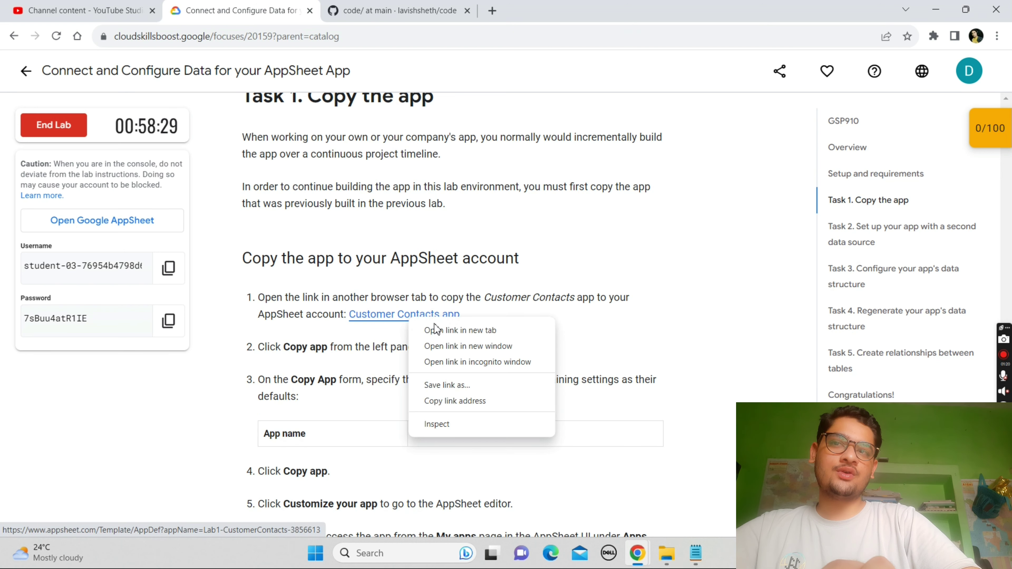
{"action": "left_click", "coordinate": [449, 361]}
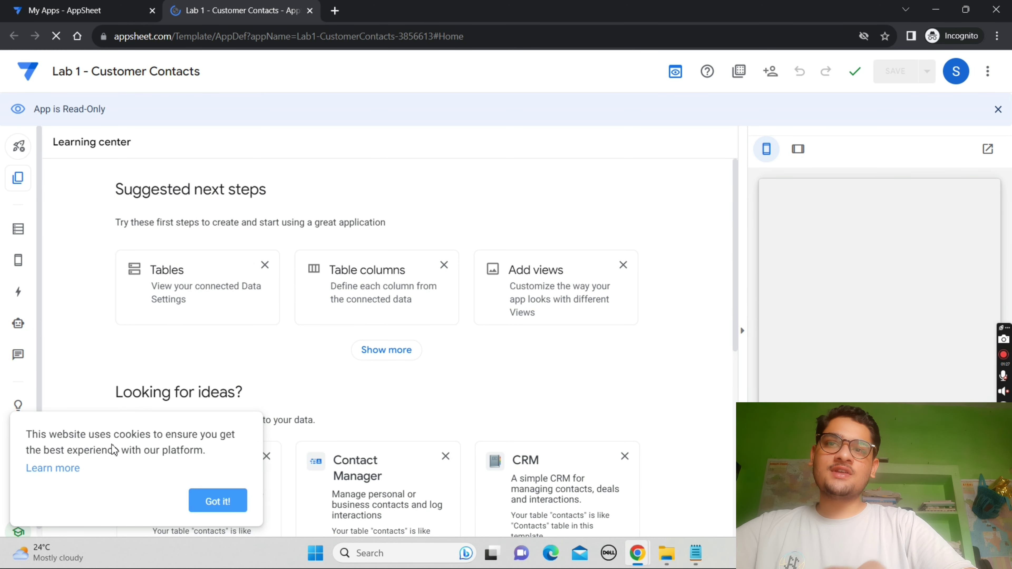
{"action": "left_click", "coordinate": [218, 501]}
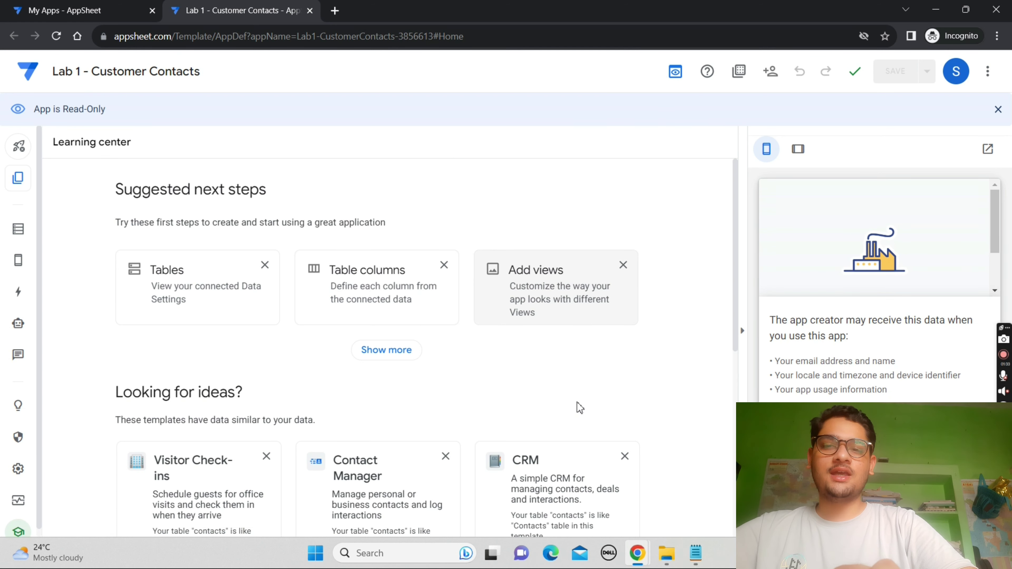
Check the lab's copy instructions, then switch AppSheet to the legacy editor and open the copy form for Lab 1 - Customer Contacts.
{"action": "mouse_move", "coordinate": [637, 553]}
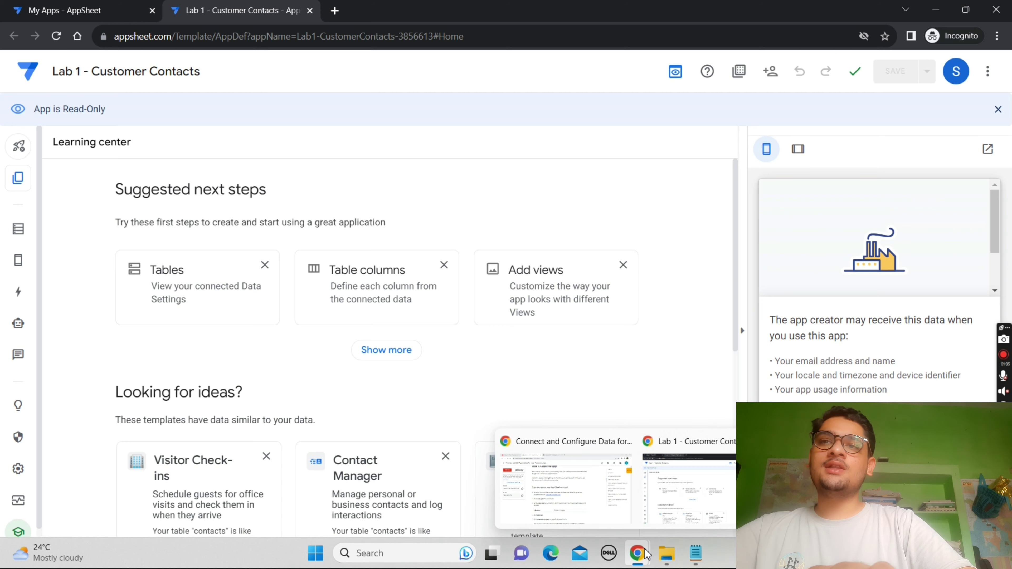
{"action": "left_click", "coordinate": [560, 482]}
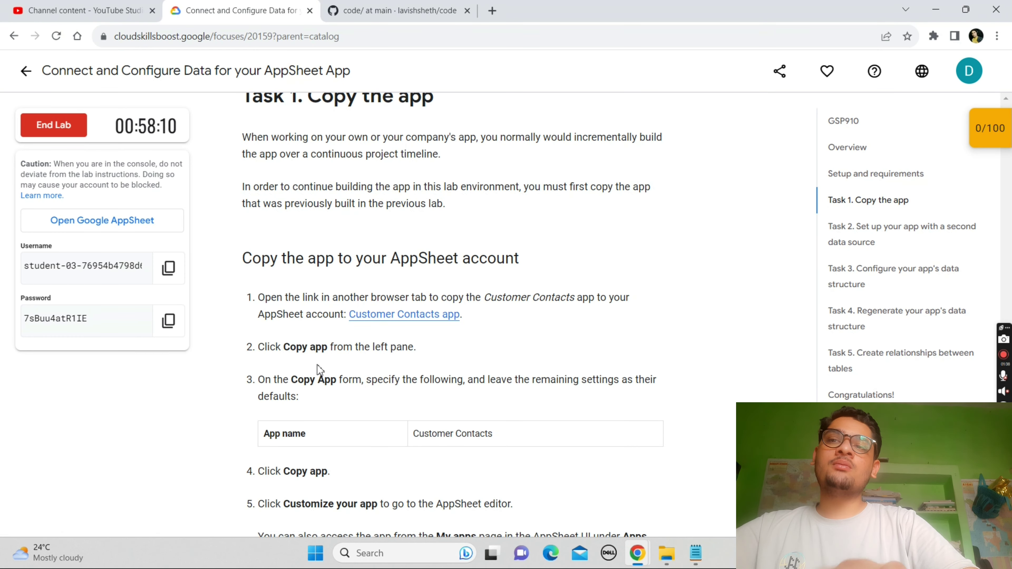
{"action": "mouse_move", "coordinate": [638, 553]}
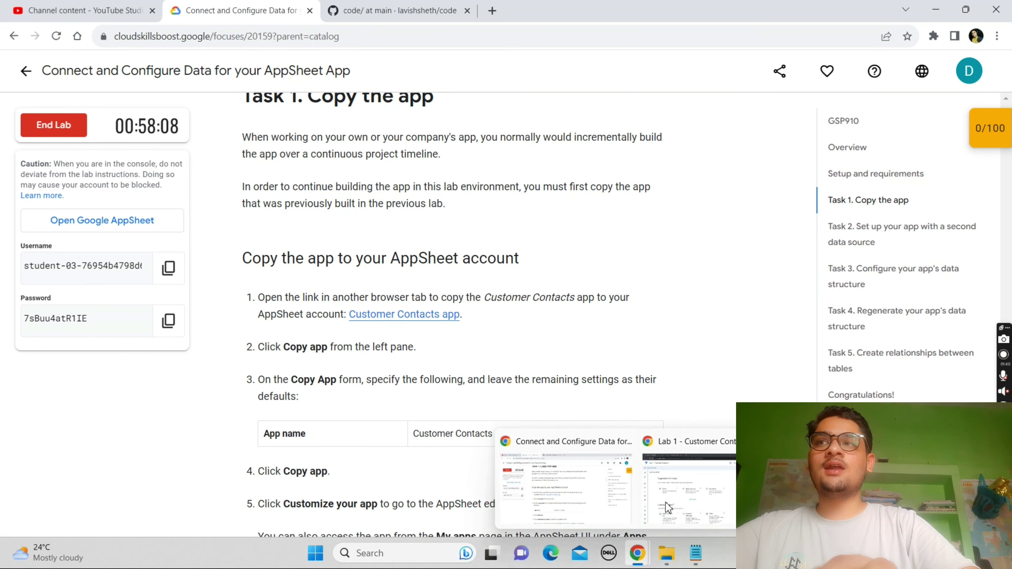
{"action": "left_click", "coordinate": [678, 494]}
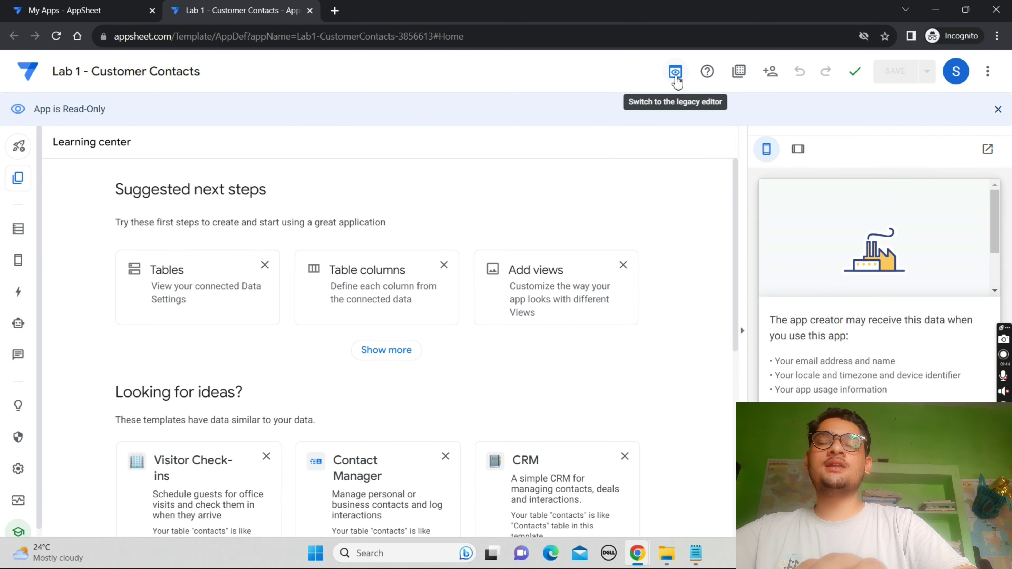
{"action": "left_click", "coordinate": [675, 73]}
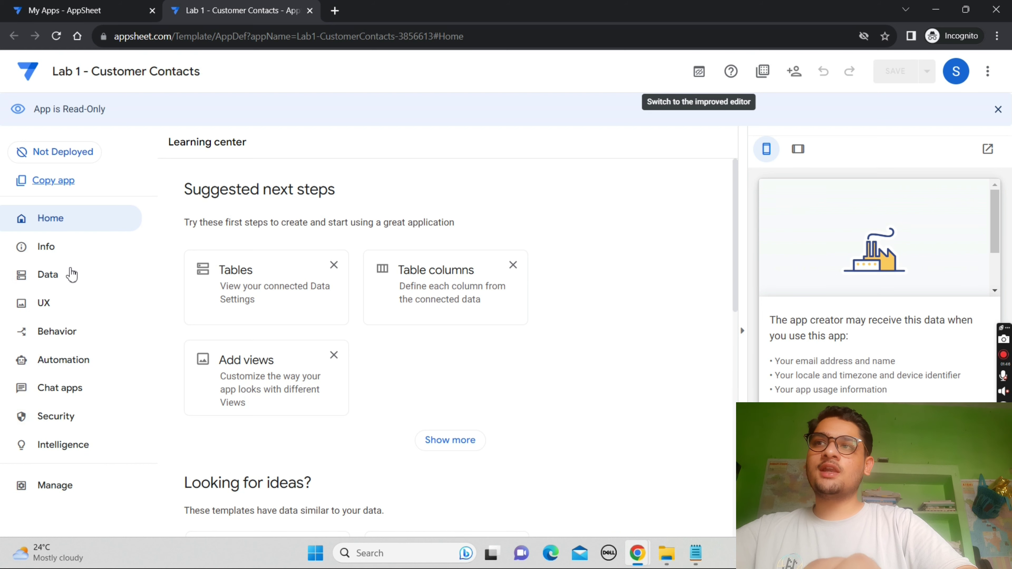
{"action": "left_click", "coordinate": [59, 185]}
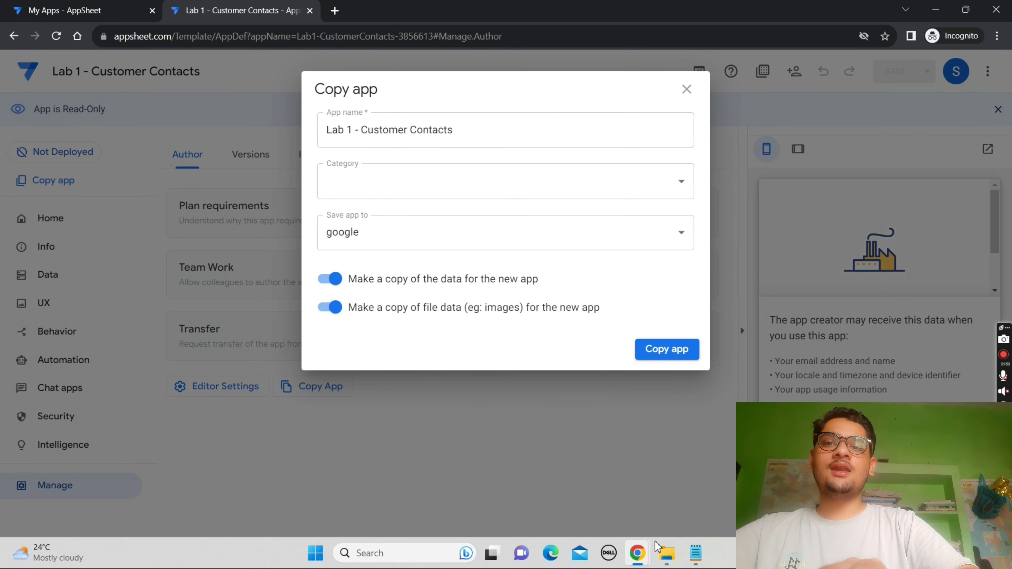
Copy the app under the name Customer Contacts given in the lab instructions, leaving the other settings at their defaults.
{"action": "mouse_move", "coordinate": [638, 553]}
{"action": "left_click", "coordinate": [597, 509]}
{"action": "scroll", "coordinate": [593, 503], "scroll_direction": "down", "scroll_amount": 2}
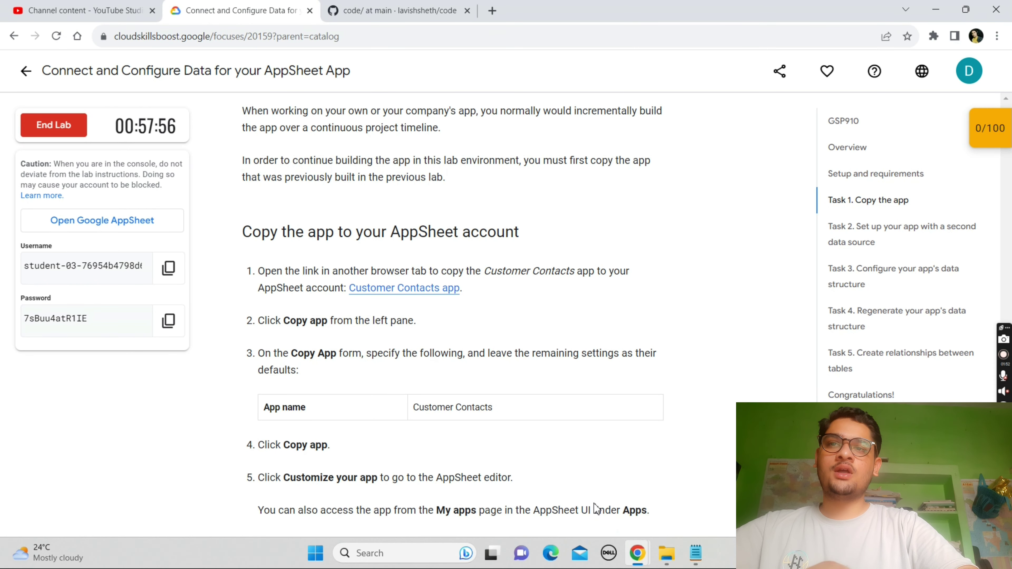
{"action": "left_click_drag", "start_coordinate": [417, 356], "coordinate": [506, 362]}
{"action": "key", "text": "ctrl+c"}
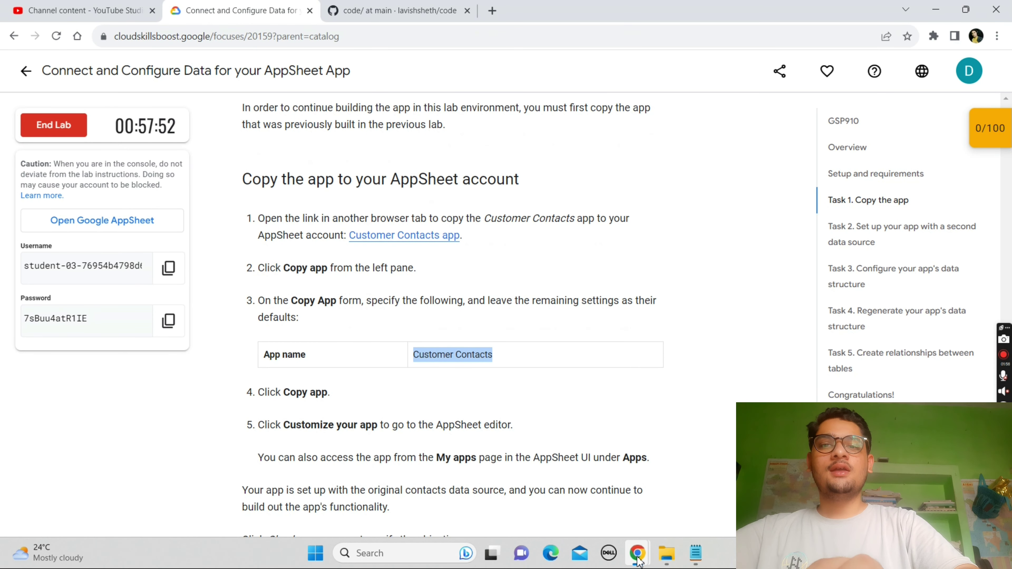
{"action": "mouse_move", "coordinate": [645, 553]}
{"action": "left_click", "coordinate": [677, 507]}
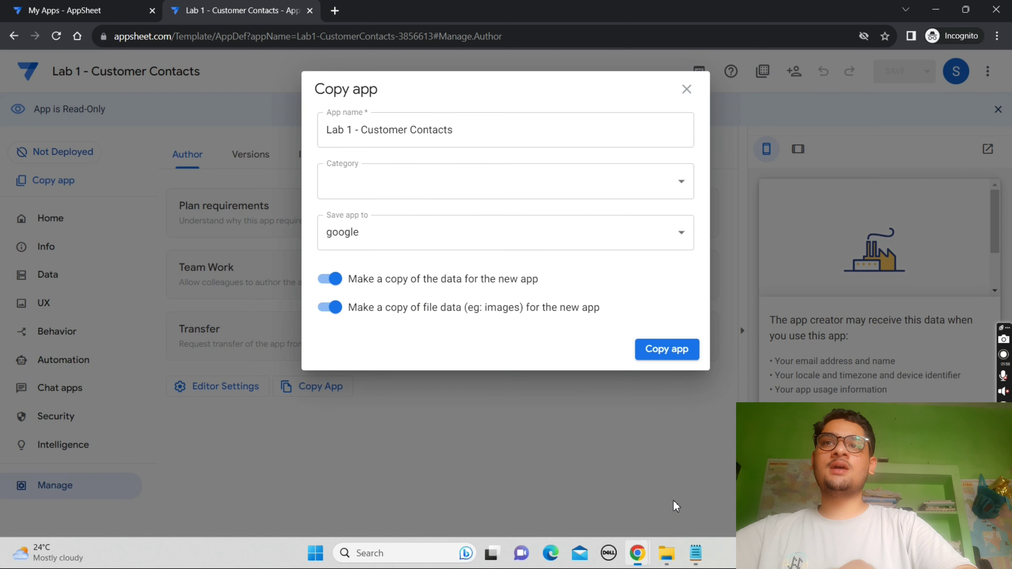
{"action": "triple_click", "coordinate": [432, 134]}
{"action": "key", "text": "ctrl+v"}
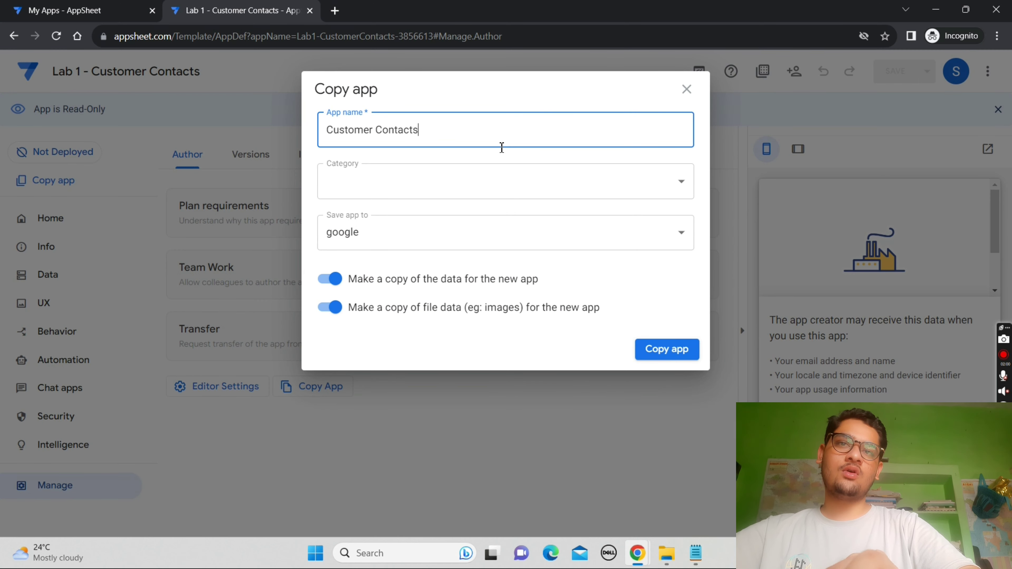
{"action": "left_click", "coordinate": [672, 358]}
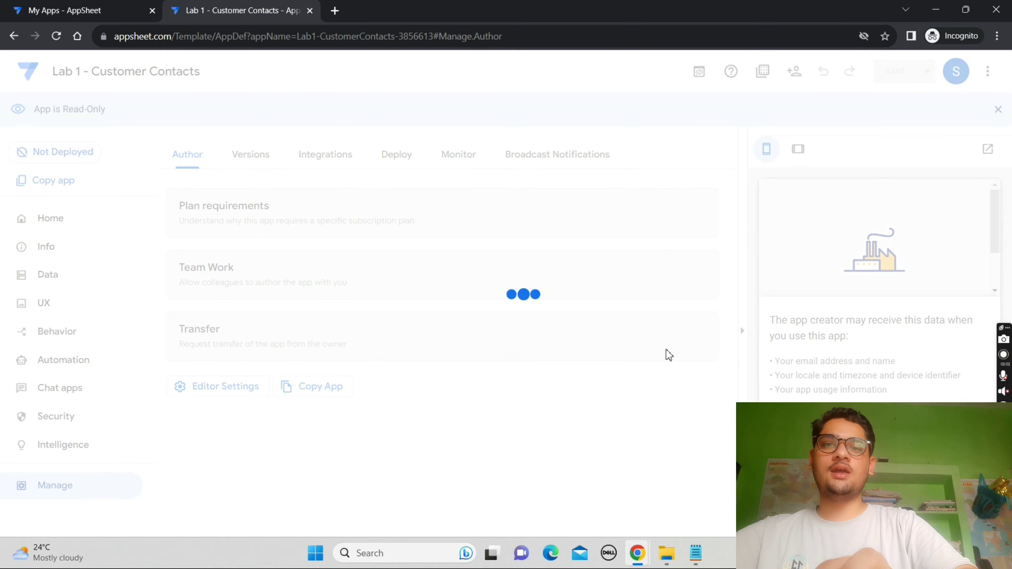
Return to the lab page and run the progress check for the Create the app objective.
{"action": "mouse_move", "coordinate": [638, 564]}
{"action": "left_click", "coordinate": [582, 490]}
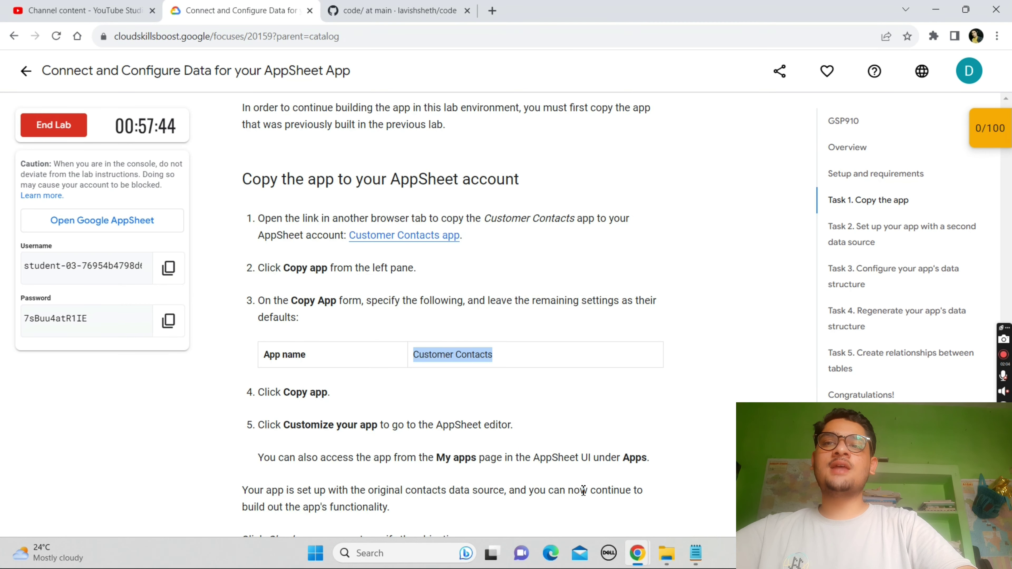
{"action": "scroll", "coordinate": [584, 494], "scroll_direction": "down", "scroll_amount": 4}
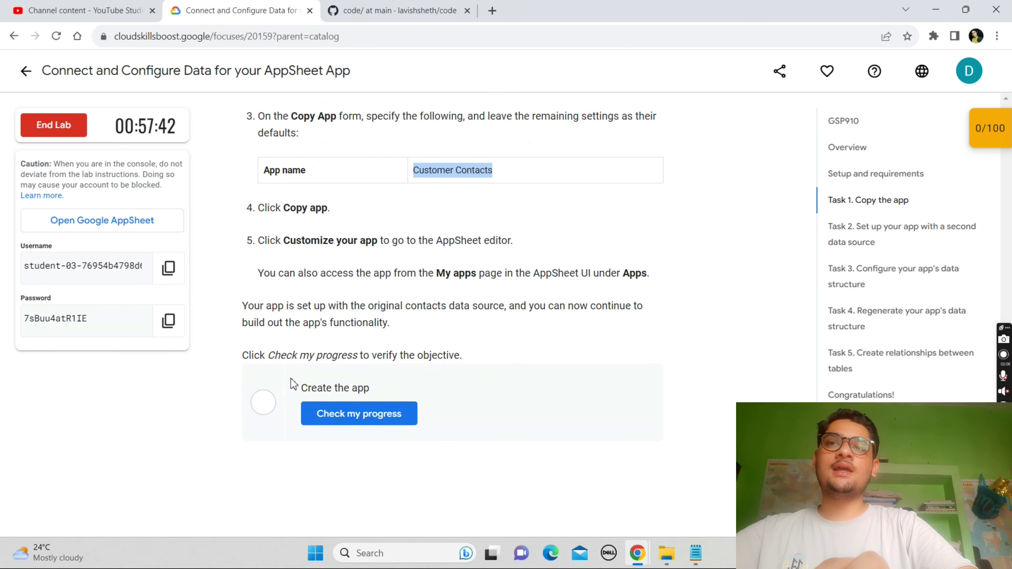
{"action": "left_click", "coordinate": [397, 412]}
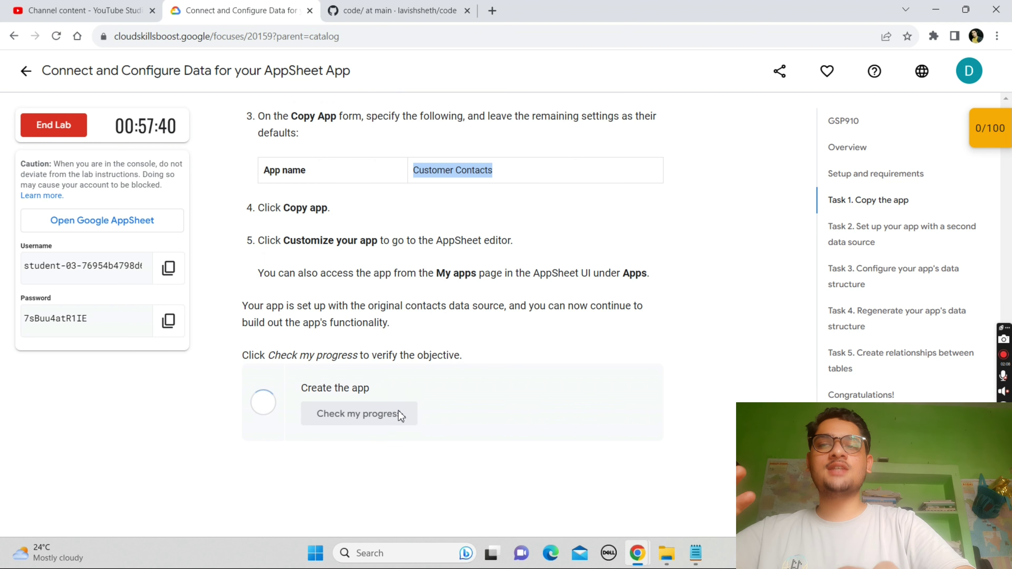
Switch back to AppSheet and open the data tables of the copied Customer Contacts app.
{"action": "mouse_move", "coordinate": [636, 554]}
{"action": "left_click", "coordinate": [676, 497]}
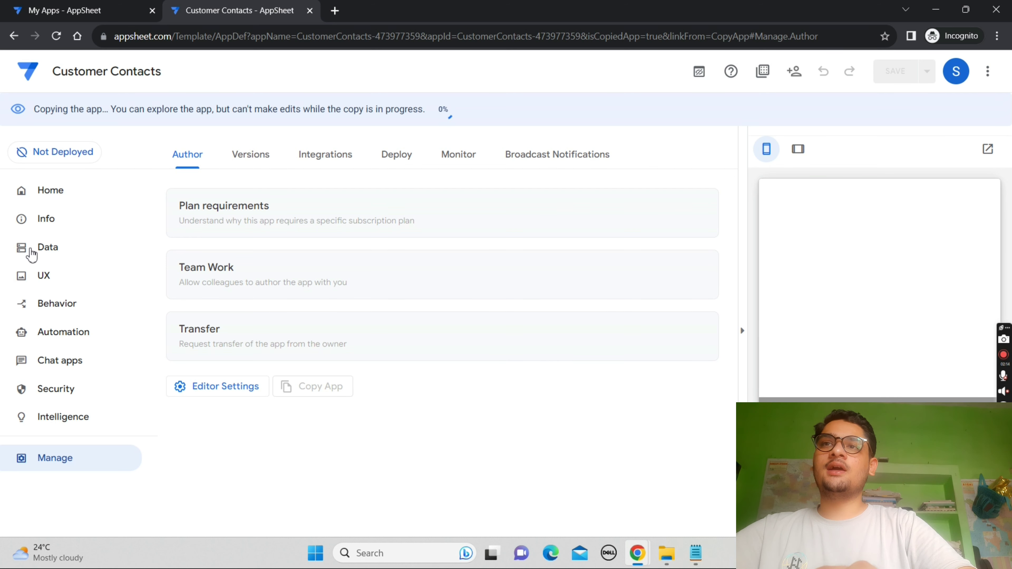
{"action": "left_click", "coordinate": [32, 253]}
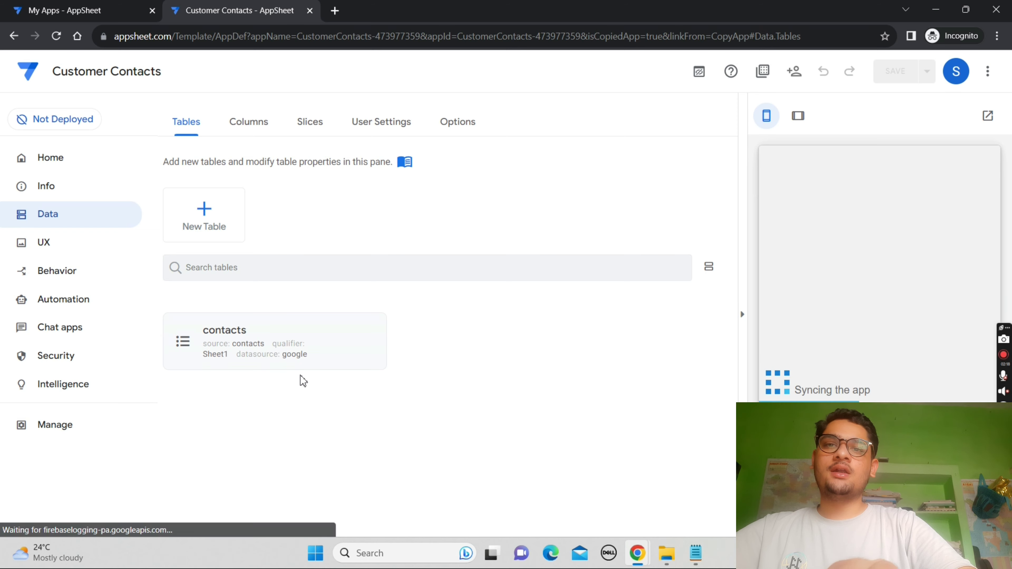
Return to the lab instructions and read the Task 2 steps for adding a companies spreadsheet as a second data source.
{"action": "mouse_move", "coordinate": [637, 547]}
{"action": "left_click", "coordinate": [558, 486]}
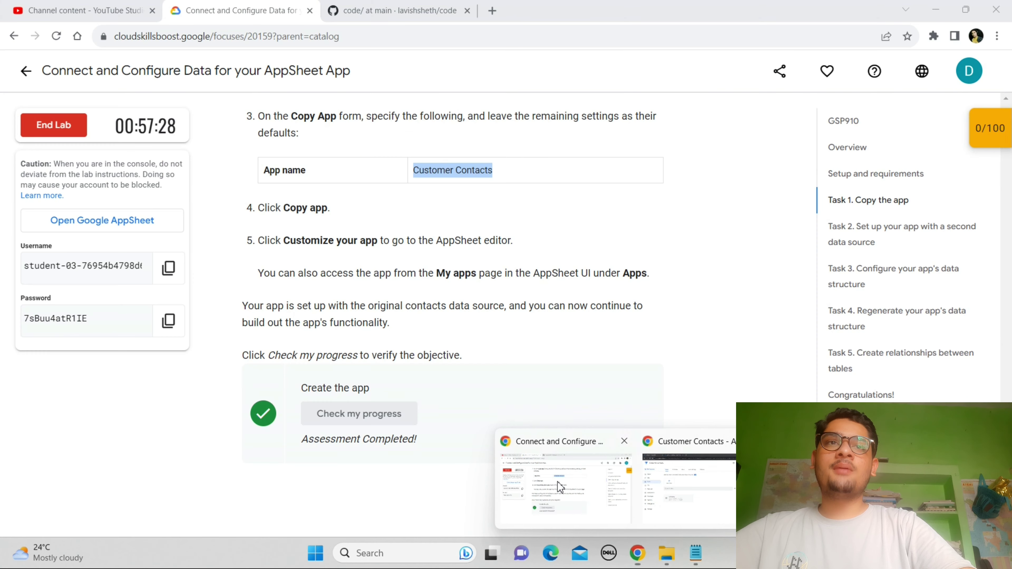
{"action": "scroll", "coordinate": [559, 486], "scroll_direction": "down", "scroll_amount": 3}
{"action": "scroll", "coordinate": [560, 487], "scroll_direction": "down", "scroll_amount": 10}
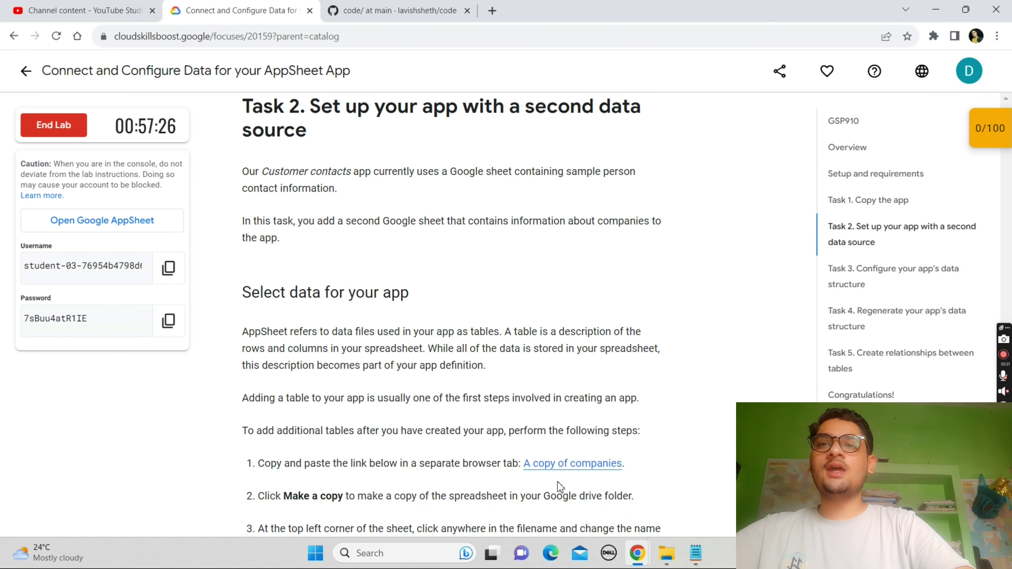
{"action": "scroll", "coordinate": [559, 484], "scroll_direction": "down", "scroll_amount": 3}
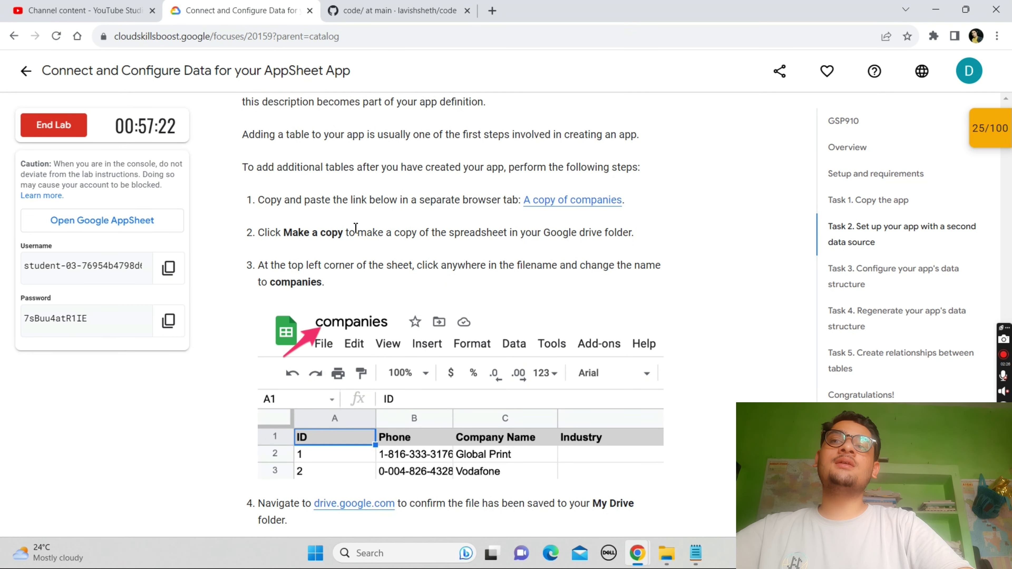
Read the Task 2 instructions for copying the companies spreadsheet and adding it to the app as a Google Sheets table.
{"action": "scroll", "coordinate": [454, 221], "scroll_direction": "down", "scroll_amount": 8}
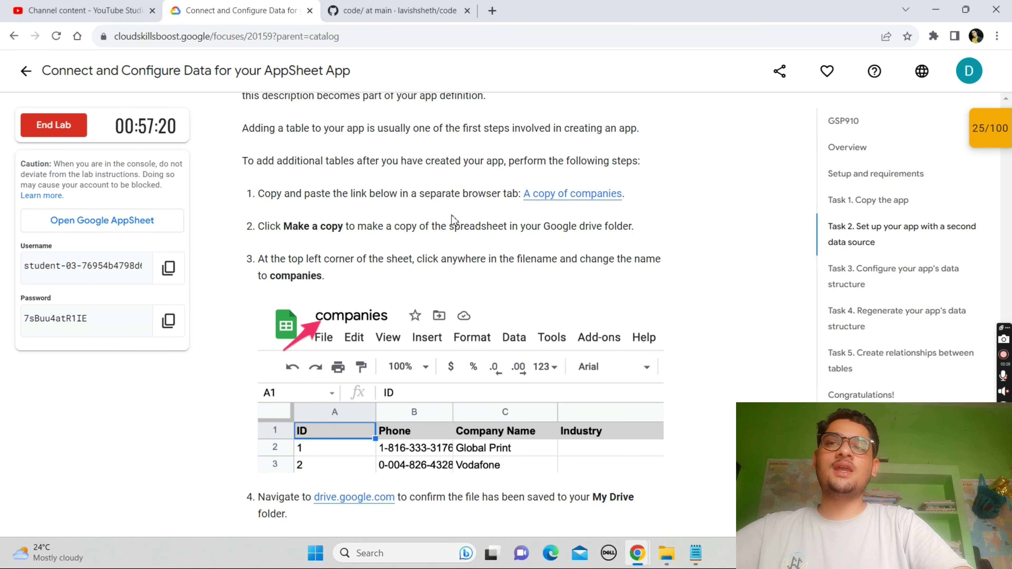
{"action": "scroll", "coordinate": [454, 217], "scroll_direction": "down", "scroll_amount": 10}
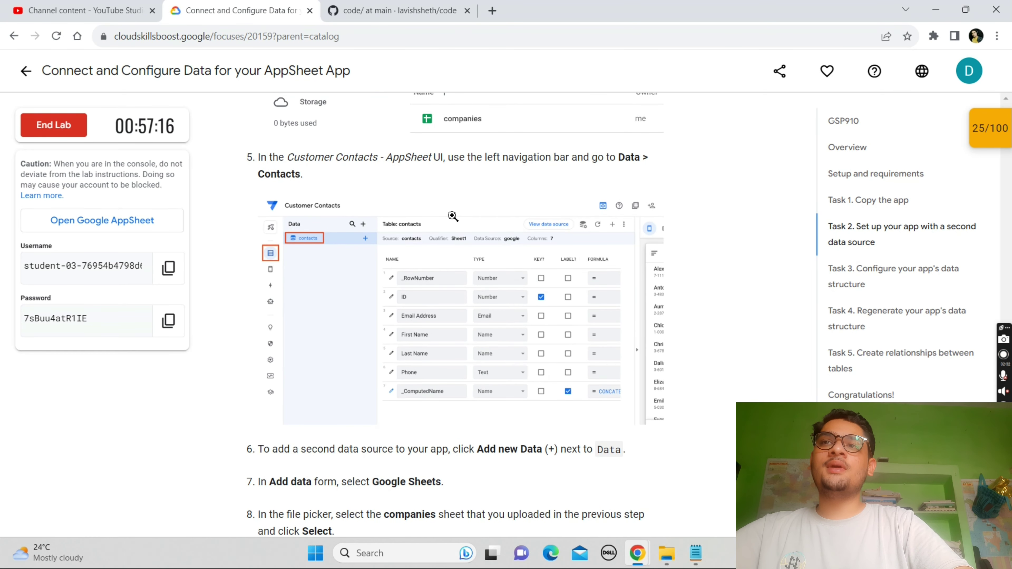
{"action": "scroll", "coordinate": [350, 194], "scroll_direction": "up", "scroll_amount": 3}
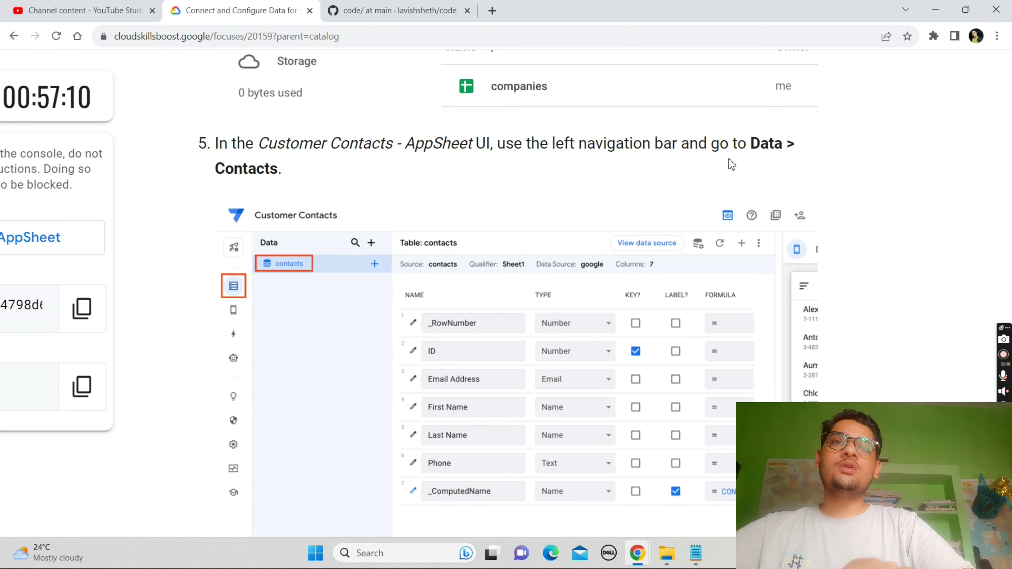
{"action": "scroll", "coordinate": [371, 224], "scroll_direction": "down", "scroll_amount": 3}
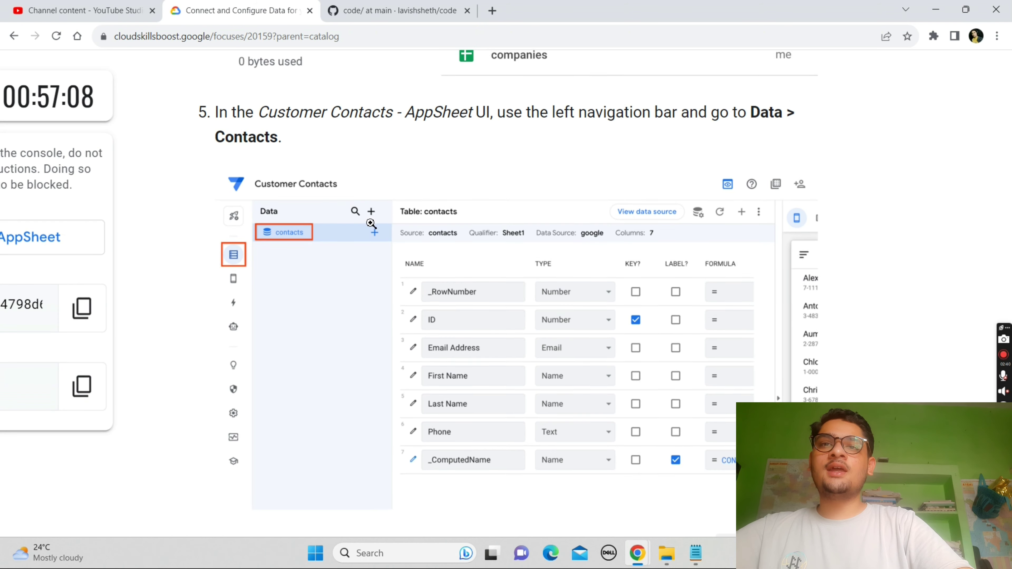
{"action": "scroll", "coordinate": [371, 224], "scroll_direction": "down", "scroll_amount": 5}
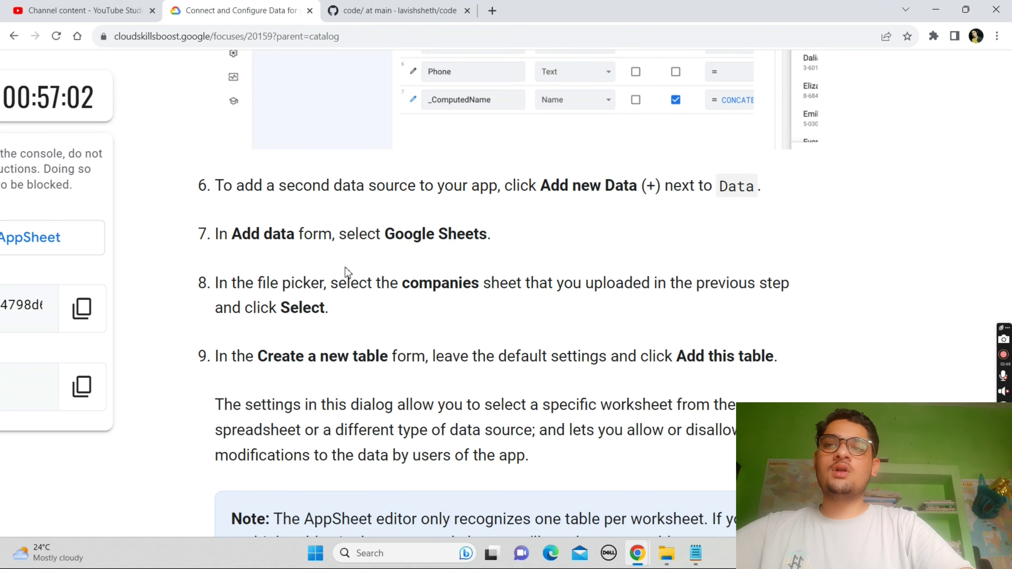
{"action": "key", "text": "ctrl+minus"}
{"action": "scroll", "coordinate": [344, 267], "scroll_direction": "down", "scroll_amount": 8}
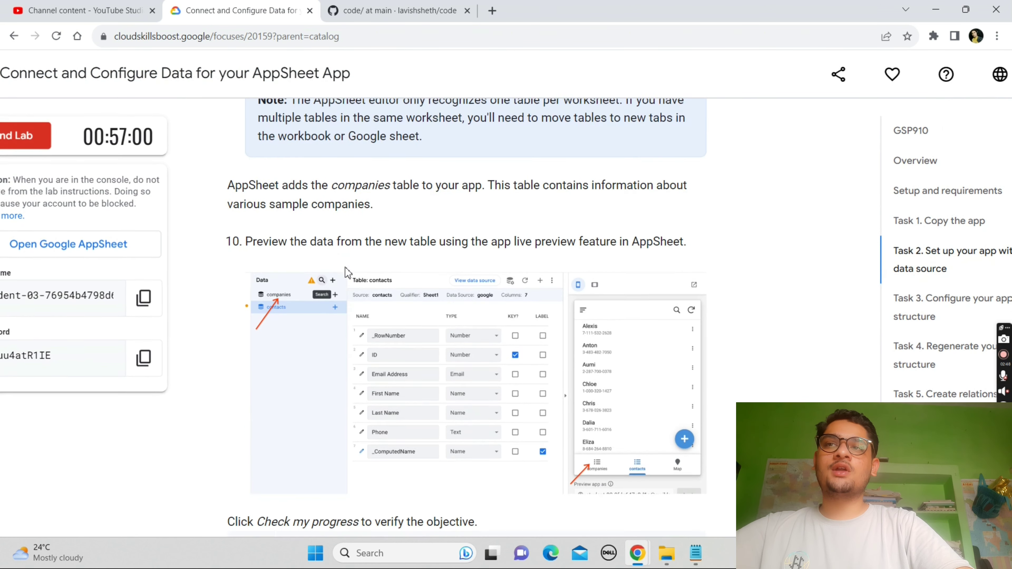
{"action": "scroll", "coordinate": [347, 271], "scroll_direction": "down", "scroll_amount": 3}
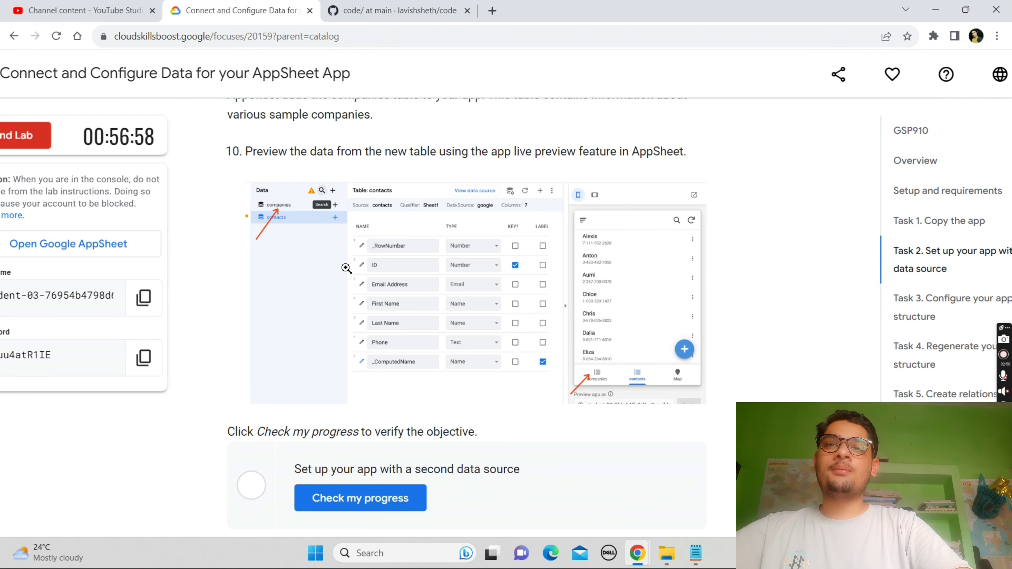
{"action": "scroll", "coordinate": [346, 268], "scroll_direction": "up", "scroll_amount": 1}
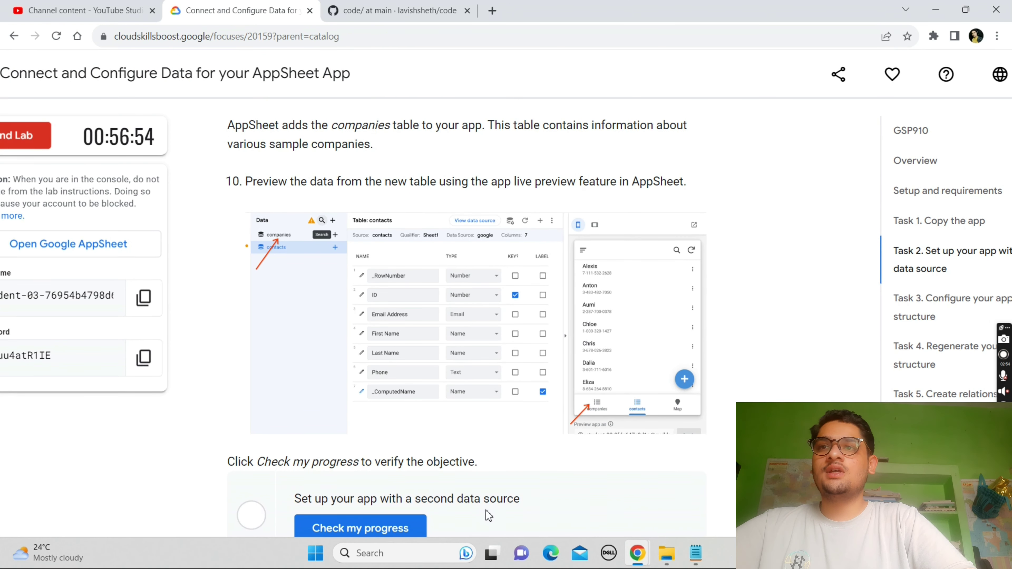
Open the lab's "A copy of companies" link in an incognito window and make a copy of the spreadsheet.
{"action": "scroll", "coordinate": [490, 512], "scroll_direction": "up", "scroll_amount": 15}
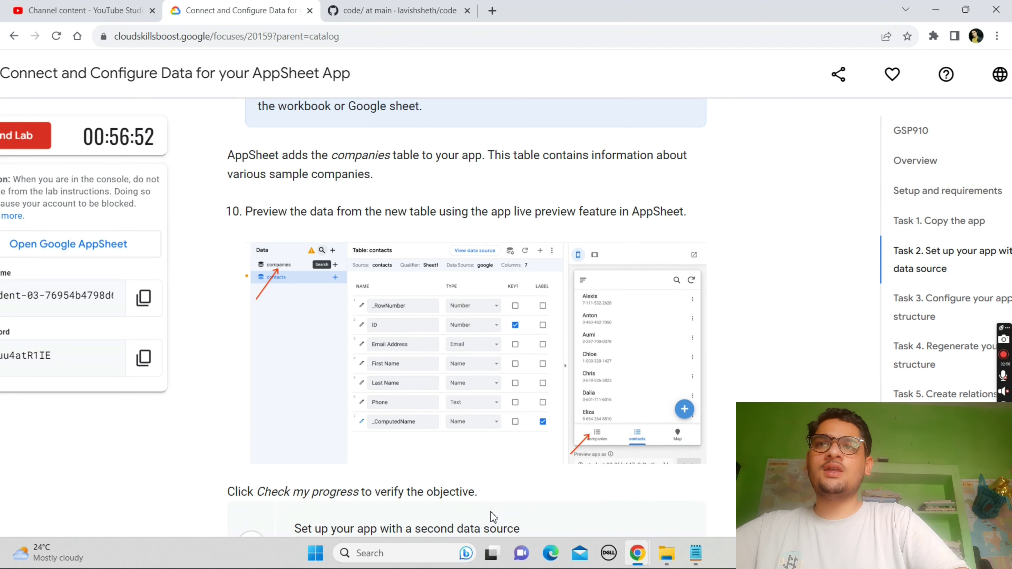
{"action": "scroll", "coordinate": [542, 462], "scroll_direction": "up", "scroll_amount": 15}
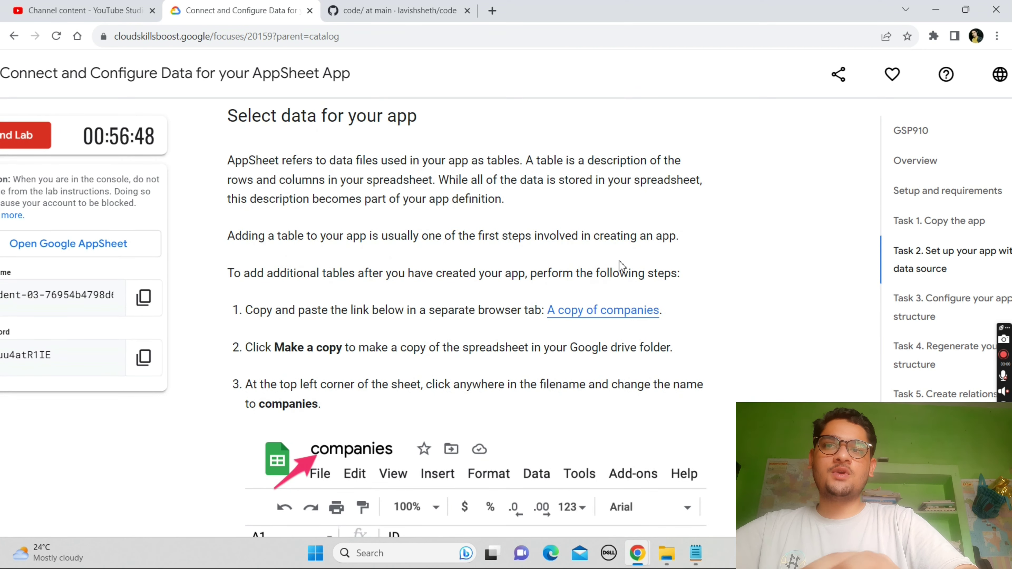
{"action": "right_click", "coordinate": [609, 312]}
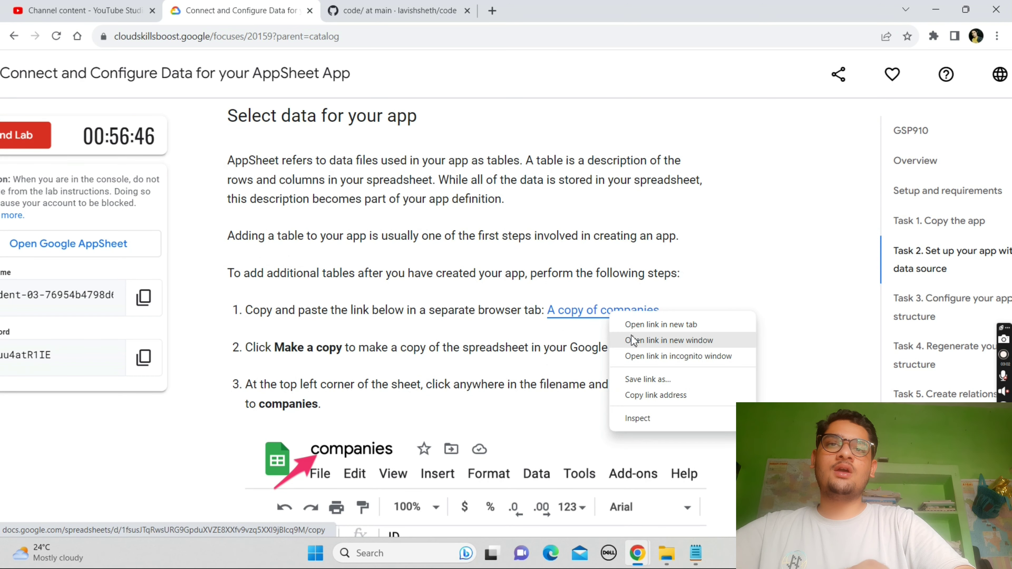
{"action": "left_click", "coordinate": [638, 356]}
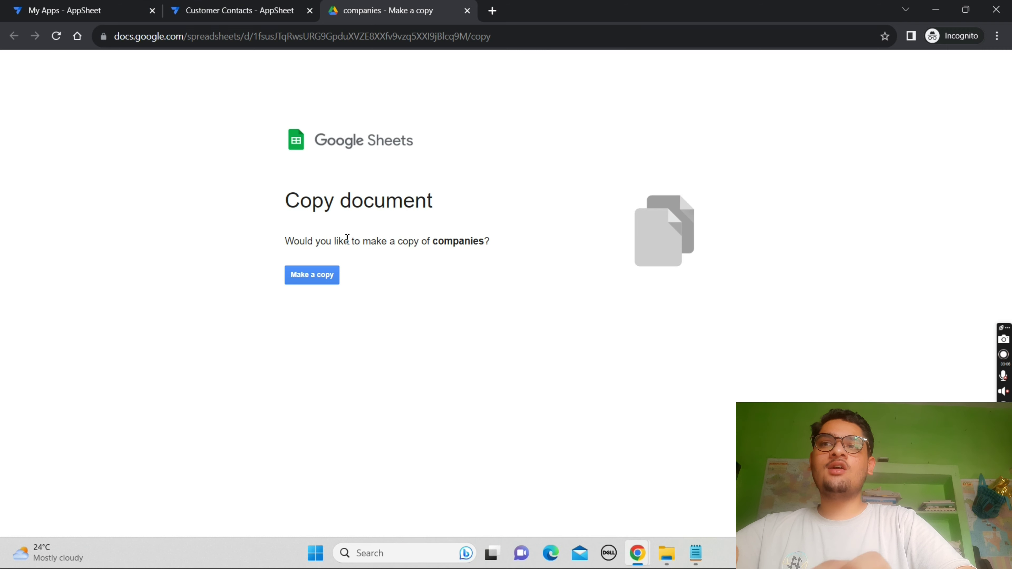
{"action": "left_click", "coordinate": [297, 277]}
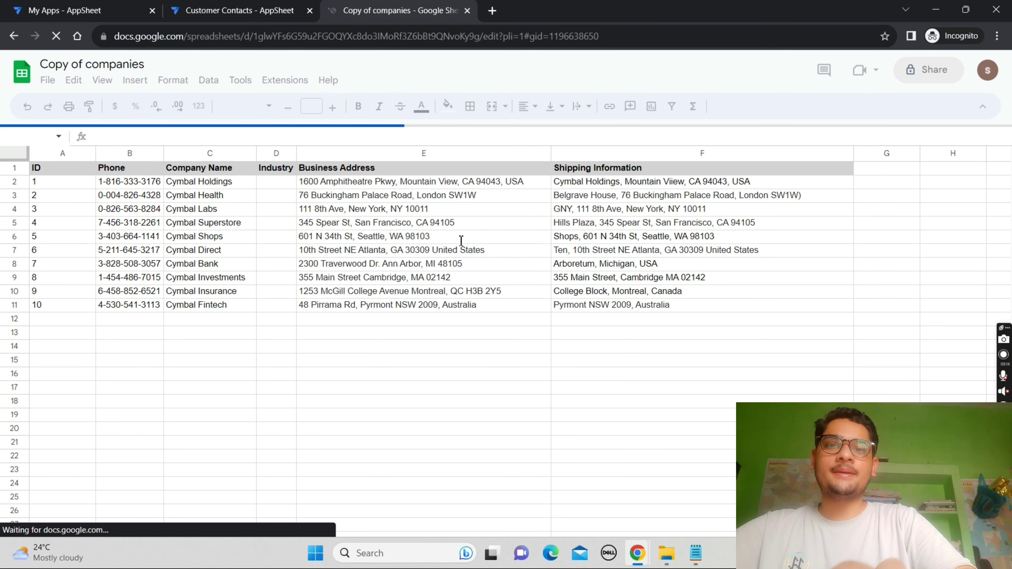
Copy the required file name from the lab instructions and rename the copied spreadsheet to companies.
{"action": "mouse_move", "coordinate": [637, 554]}
{"action": "left_click", "coordinate": [576, 503]}
{"action": "scroll", "coordinate": [576, 499], "scroll_direction": "down", "scroll_amount": 5}
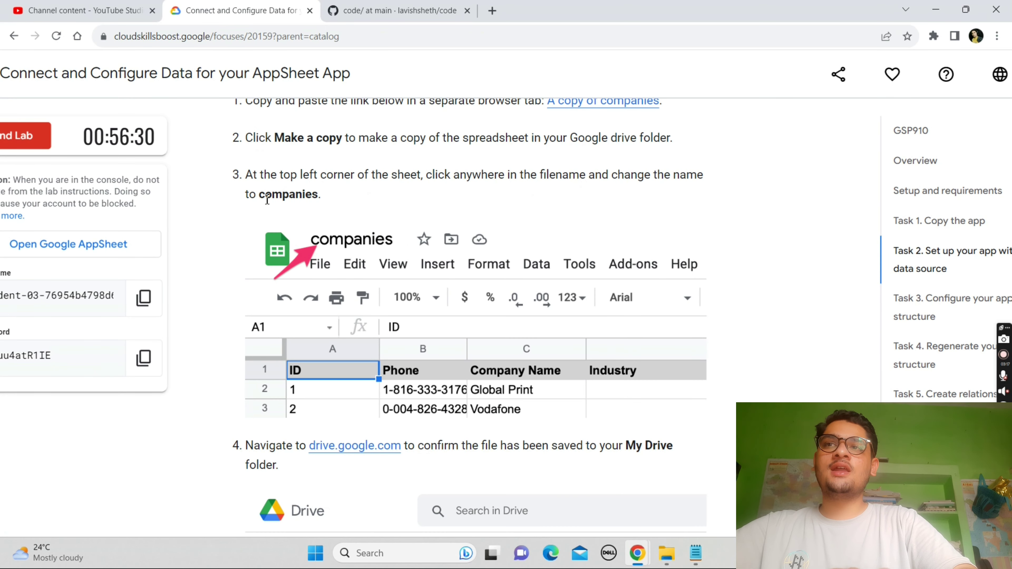
{"action": "left_click_drag", "start_coordinate": [260, 197], "coordinate": [320, 199]}
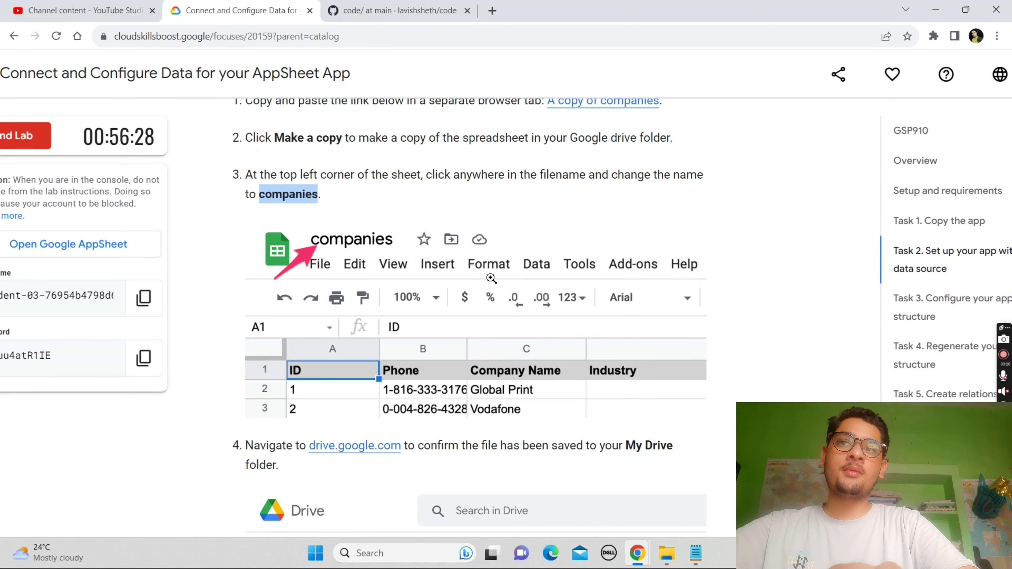
{"action": "mouse_move", "coordinate": [637, 553]}
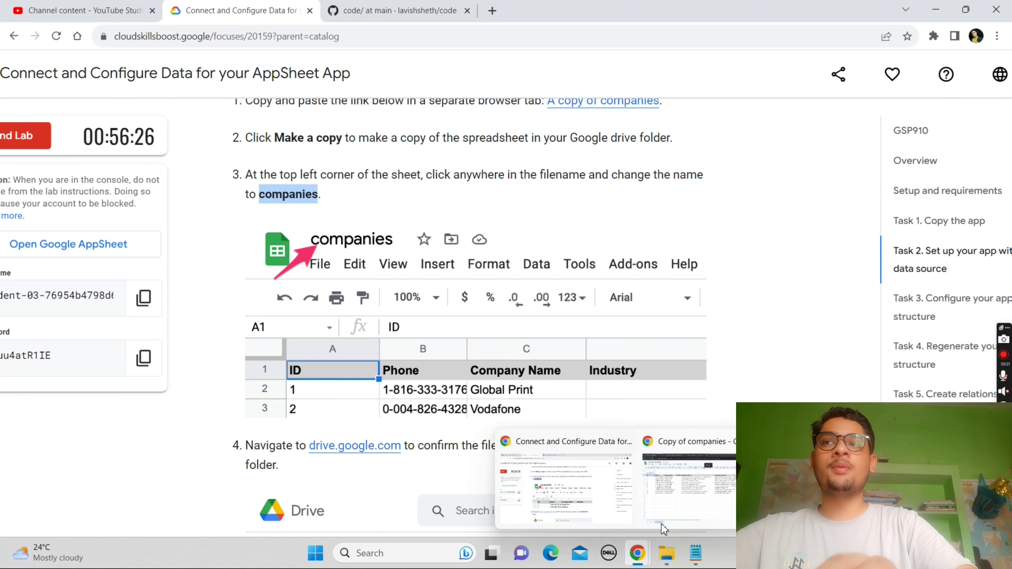
{"action": "left_click", "coordinate": [693, 495]}
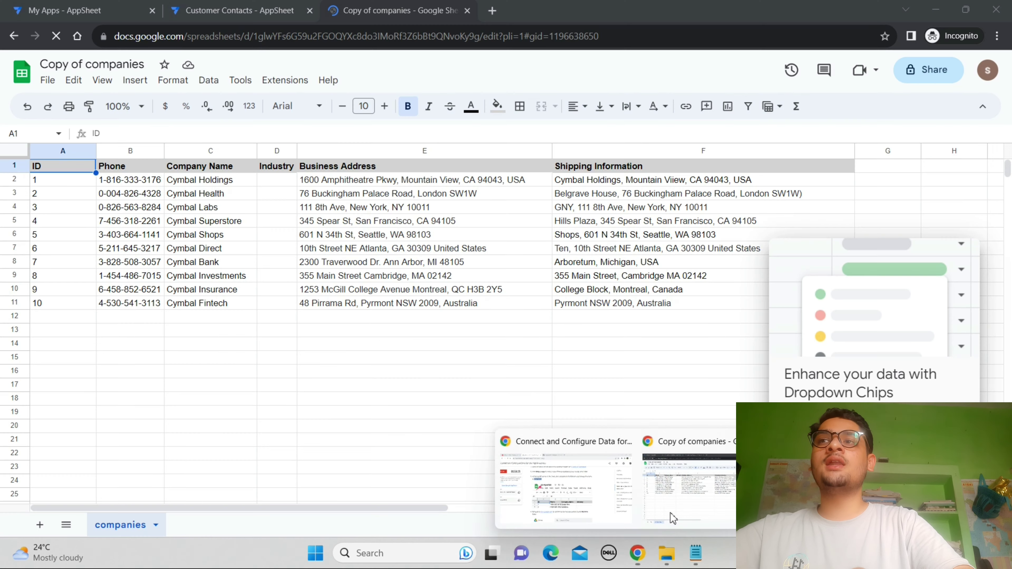
{"action": "left_click", "coordinate": [111, 66]}
{"action": "key", "text": "ctrl+v"}
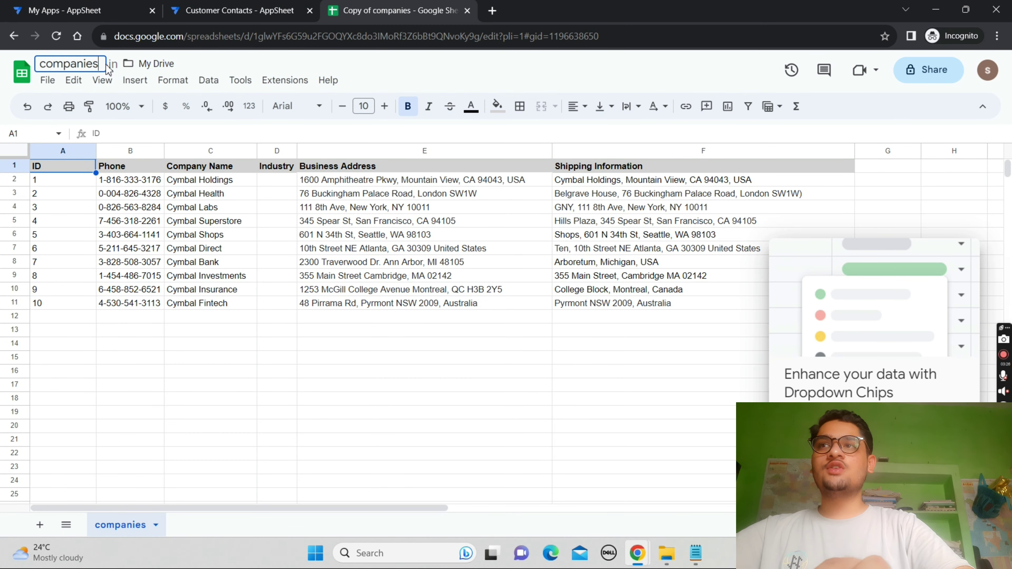
Open the lab's drive.google.com link in an incognito window to check that My Drive contains the companies file.
{"action": "mouse_move", "coordinate": [649, 552]}
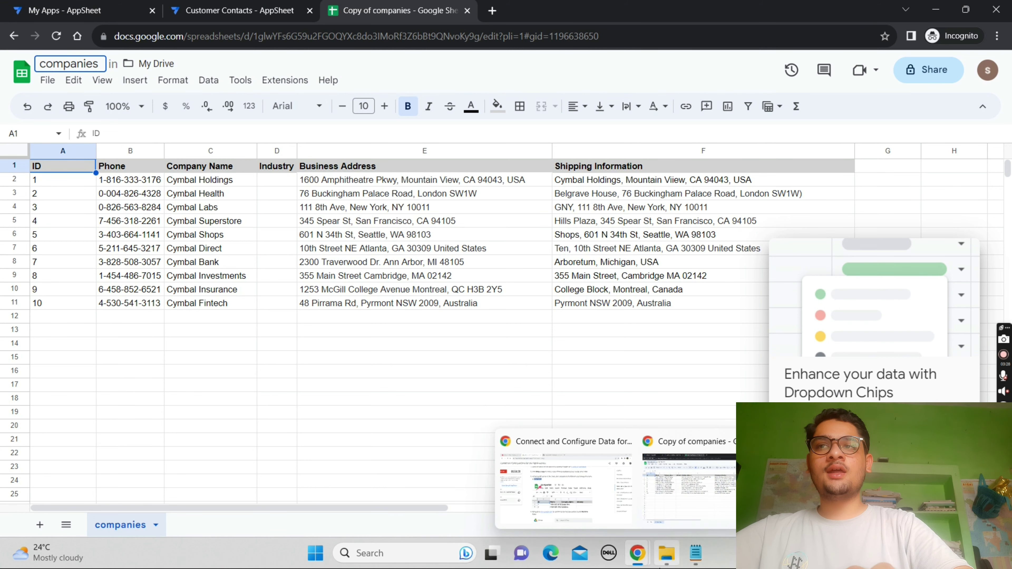
{"action": "left_click", "coordinate": [584, 522]}
{"action": "scroll", "coordinate": [584, 521], "scroll_direction": "down", "scroll_amount": 5}
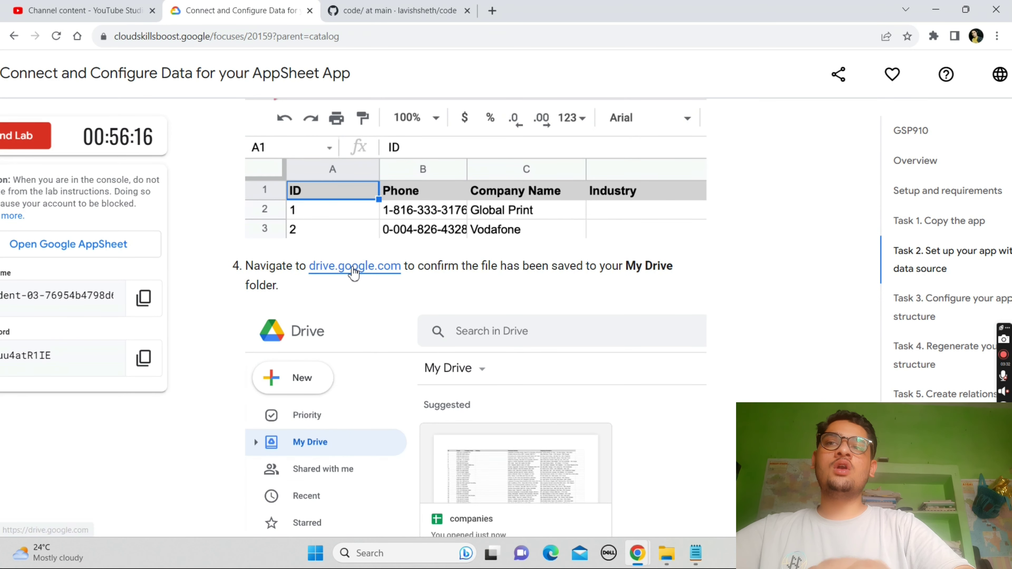
{"action": "right_click", "coordinate": [354, 272]}
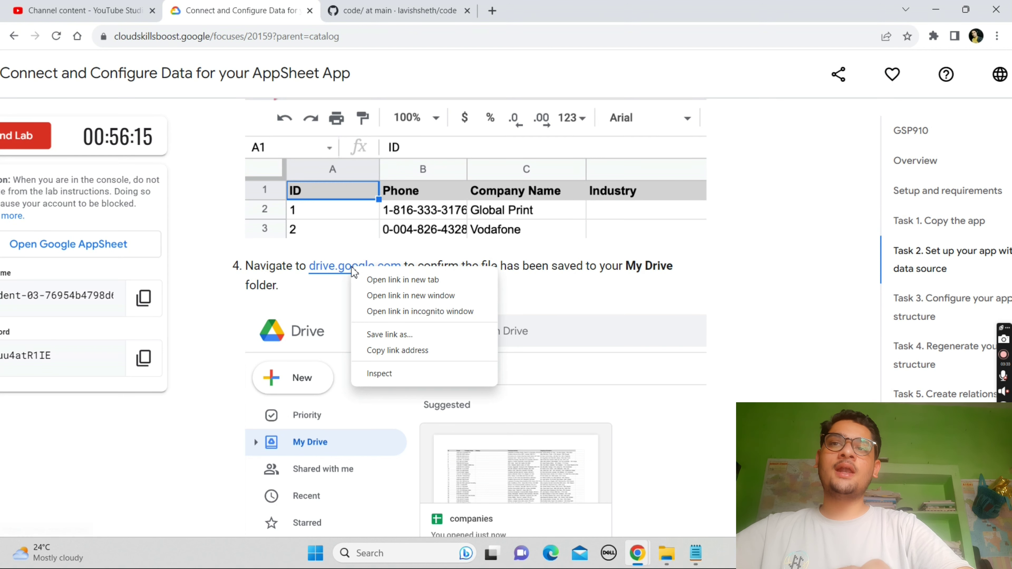
{"action": "left_click", "coordinate": [399, 312]}
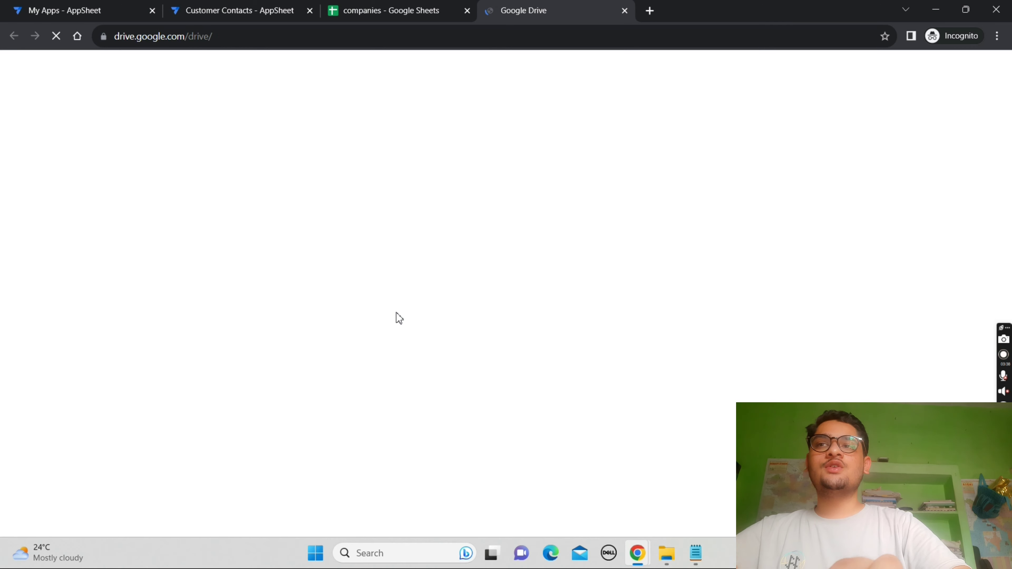
Return to the lab page and read Task 2 steps 5 to 9 on adding the companies sheet as second data source.
{"action": "mouse_move", "coordinate": [634, 552]}
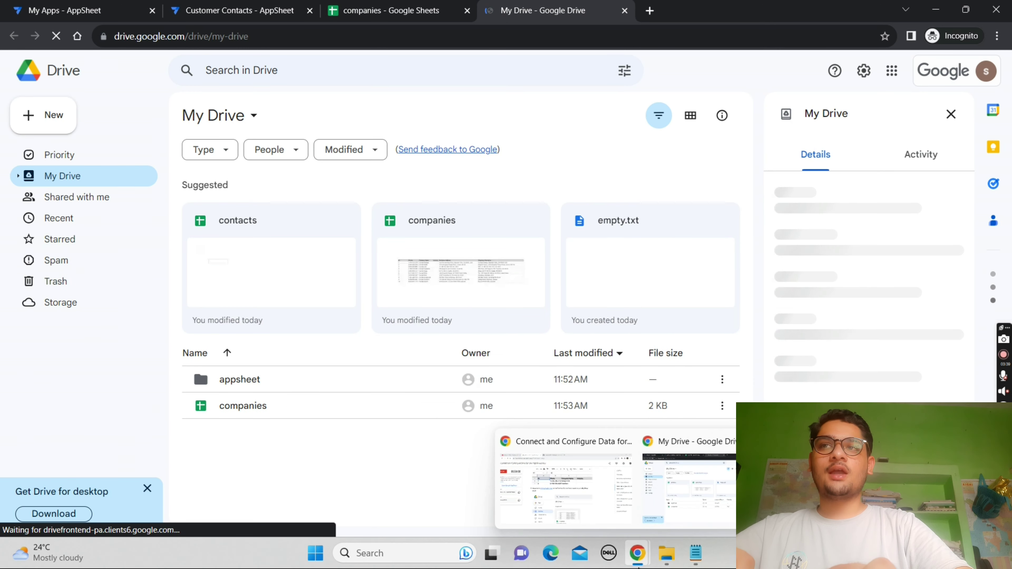
{"action": "left_click", "coordinate": [565, 515]}
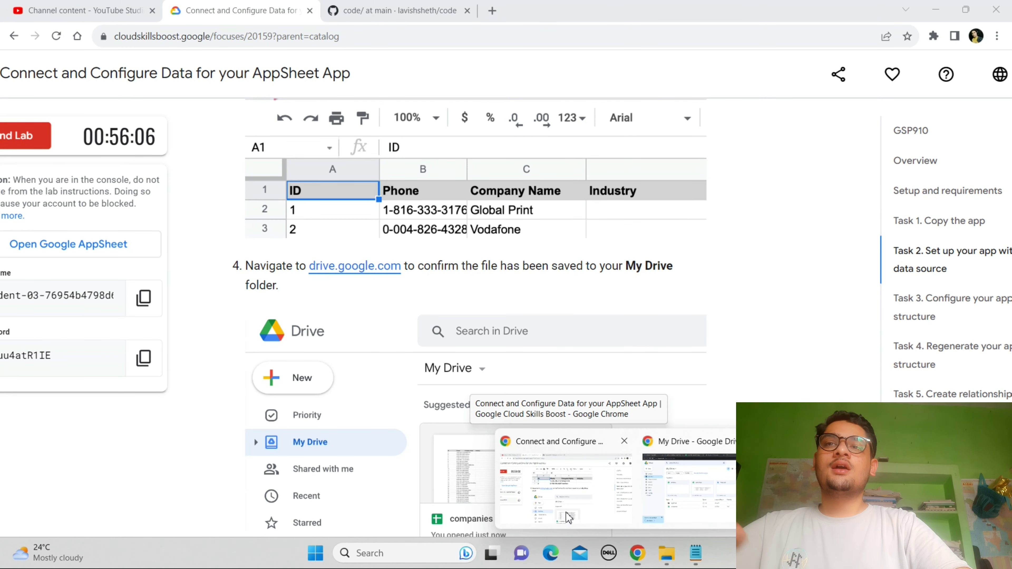
{"action": "scroll", "coordinate": [566, 513], "scroll_direction": "down", "scroll_amount": 8}
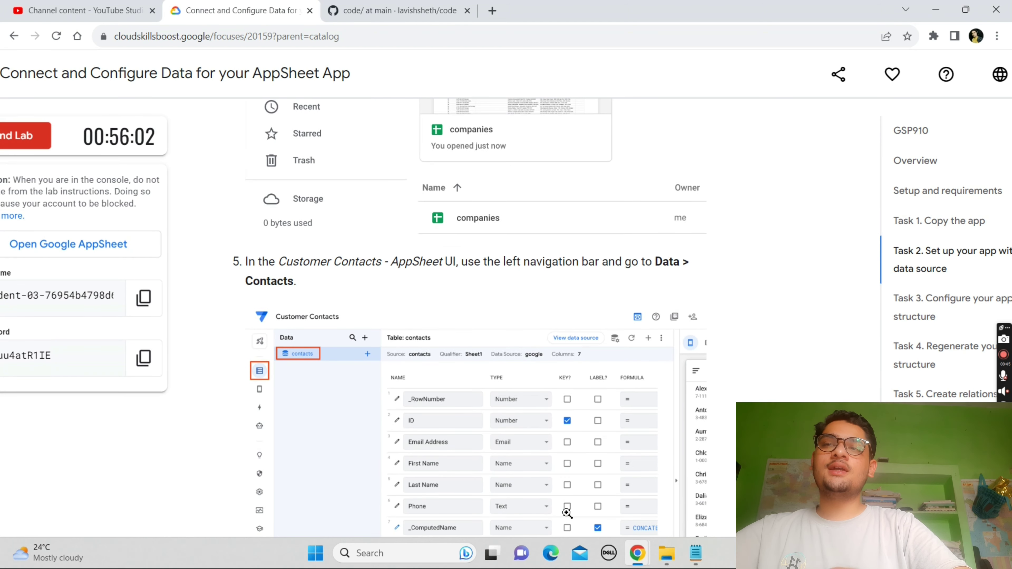
{"action": "scroll", "coordinate": [567, 513], "scroll_direction": "down", "scroll_amount": 1}
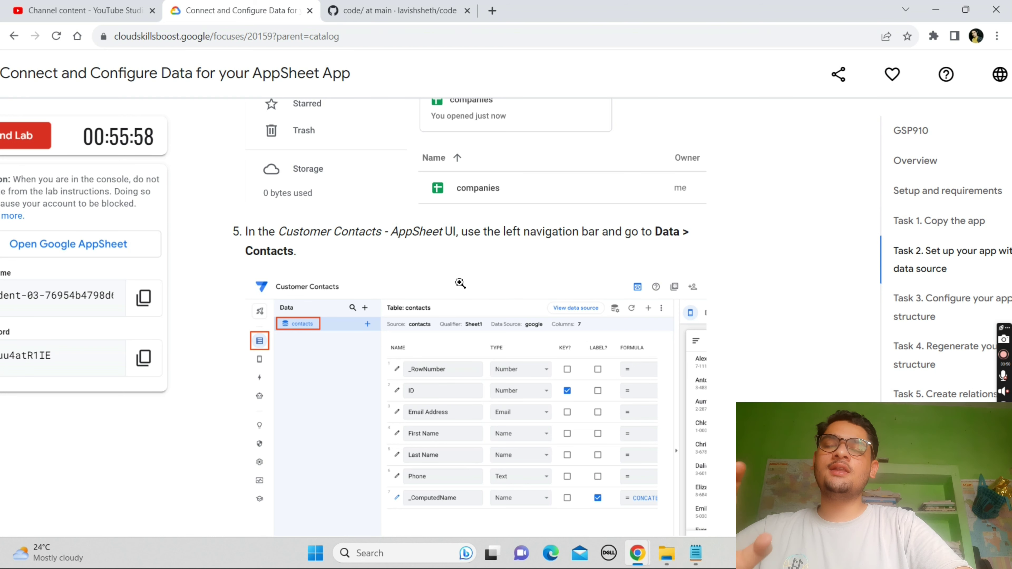
{"action": "scroll", "coordinate": [459, 283], "scroll_direction": "down", "scroll_amount": 2}
{"action": "scroll", "coordinate": [459, 283], "scroll_direction": "down", "scroll_amount": 4}
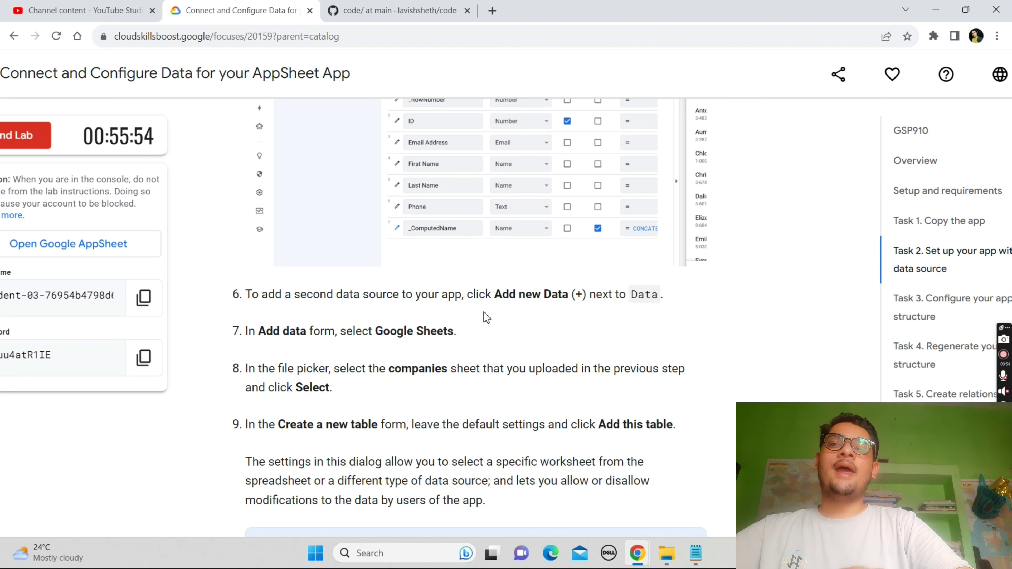
Switch to the Customer Contacts app in AppSheet and compare its data page with the lab instructions.
{"action": "mouse_move", "coordinate": [631, 554]}
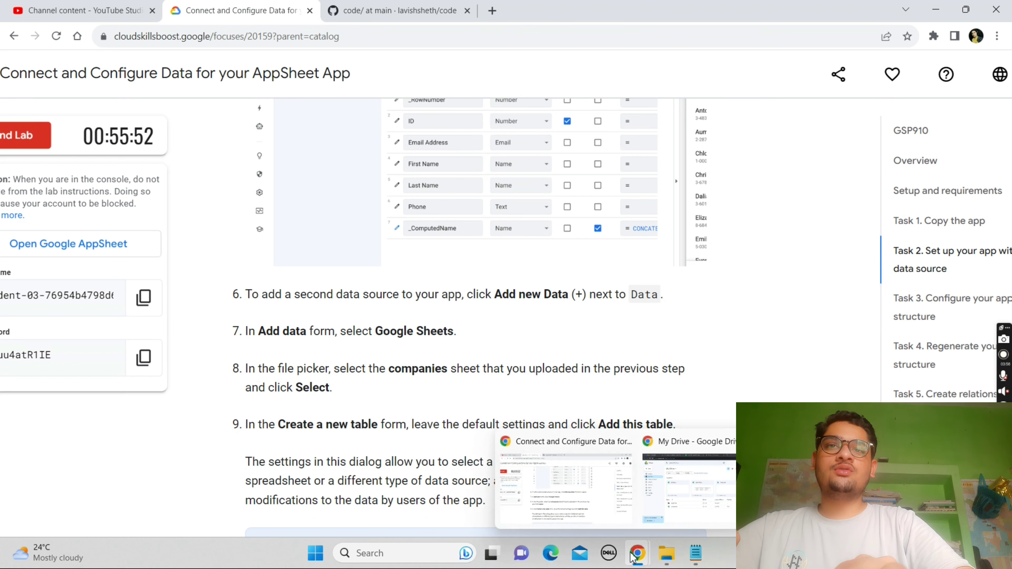
{"action": "left_click", "coordinate": [669, 506]}
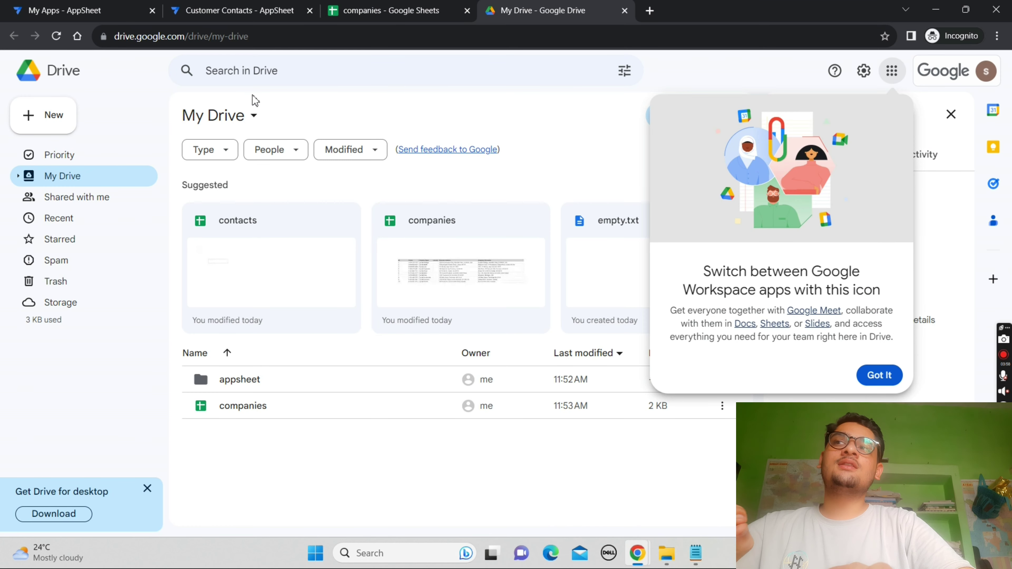
{"action": "left_click", "coordinate": [207, 11]}
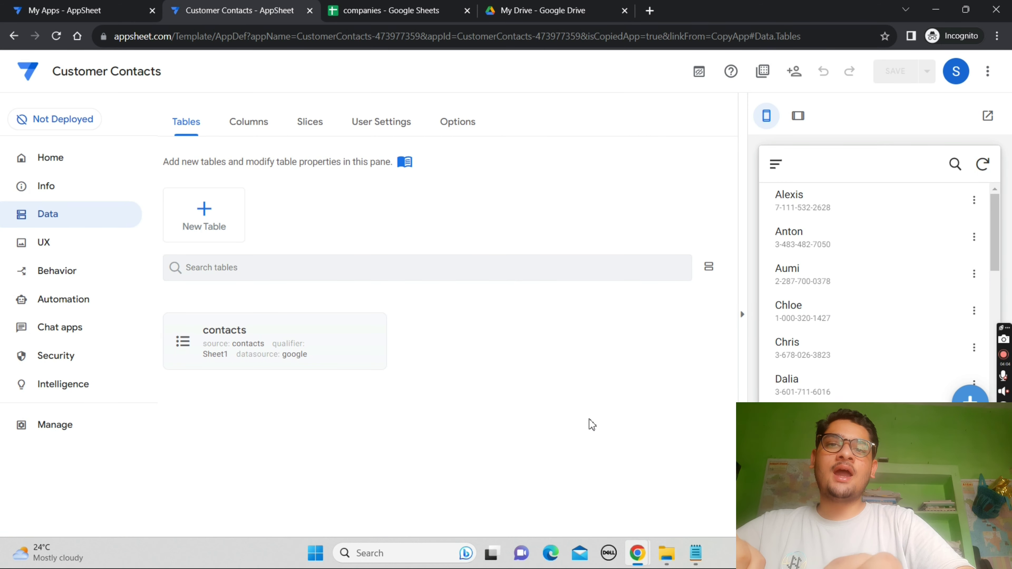
{"action": "mouse_move", "coordinate": [637, 553]}
{"action": "left_click", "coordinate": [568, 491]}
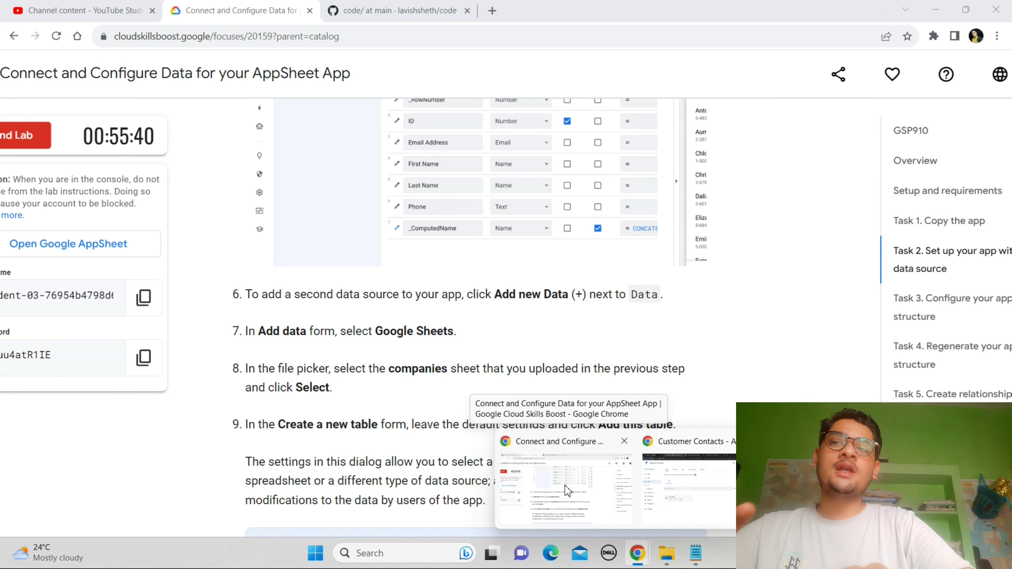
{"action": "left_click", "coordinate": [683, 483]}
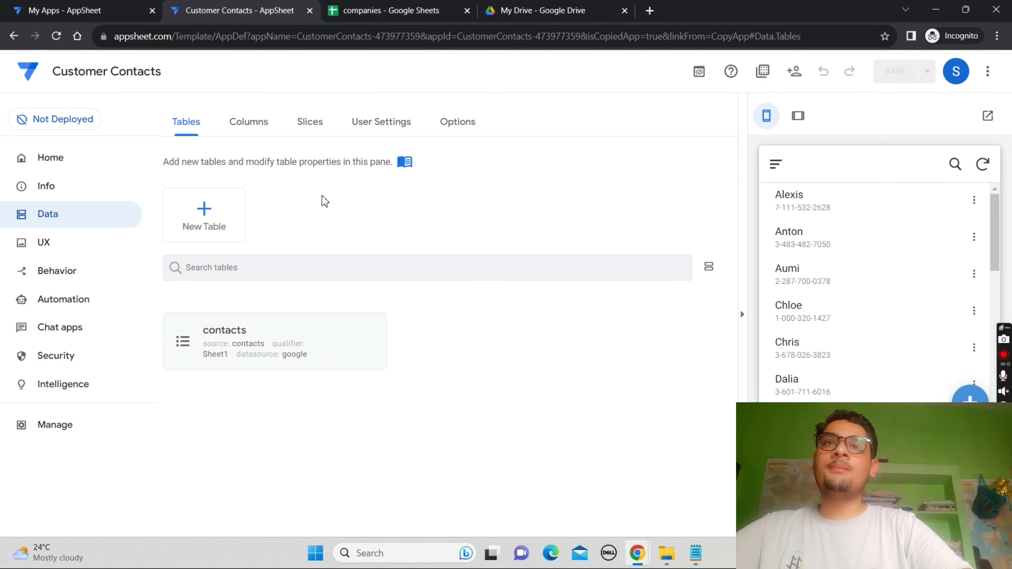
Switch the Customer Contacts app to the new editor layout and try to add new data to it.
{"action": "left_click", "coordinate": [694, 81]}
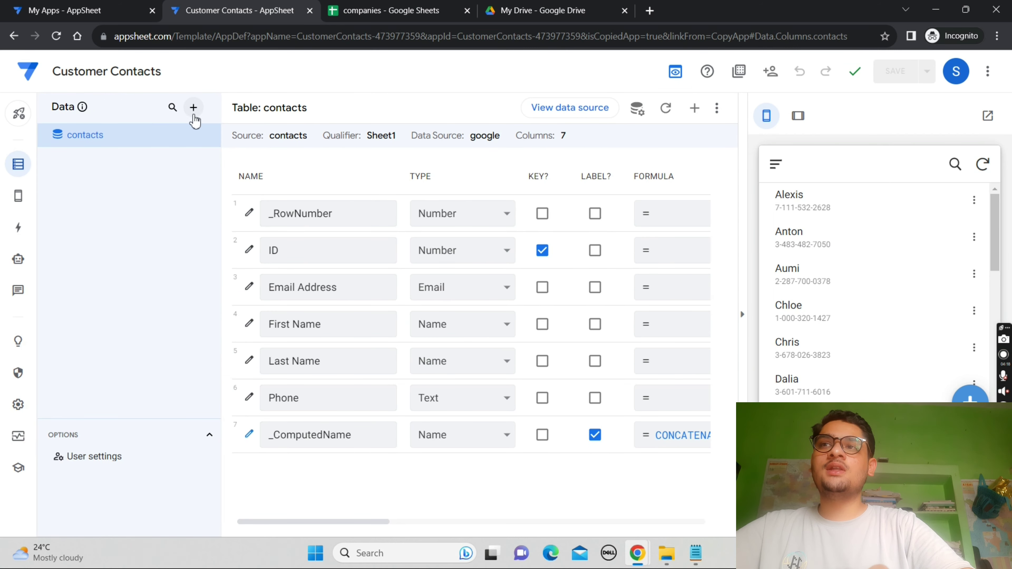
{"action": "left_click", "coordinate": [193, 108]}
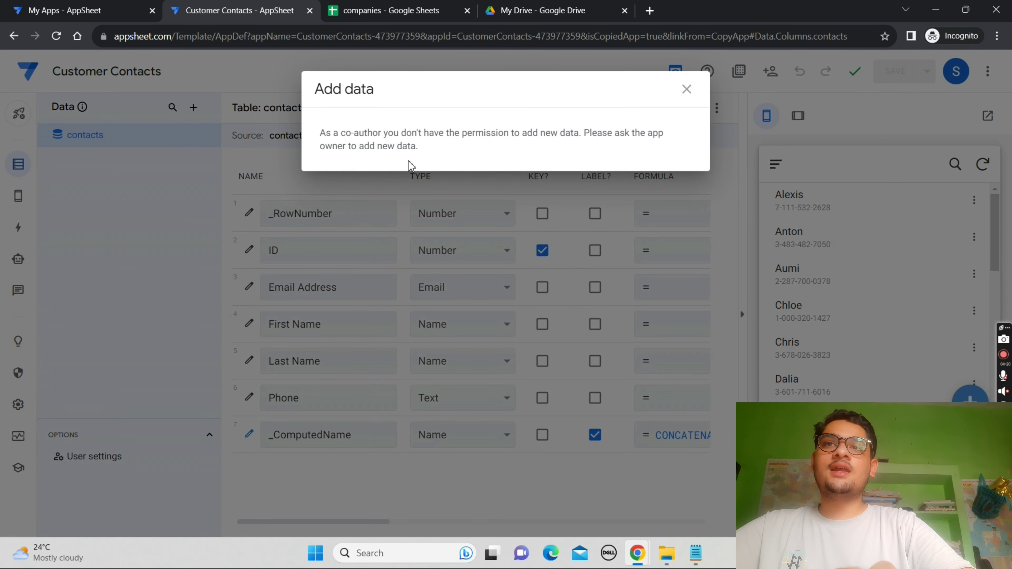
{"action": "left_click_drag", "start_coordinate": [422, 155], "coordinate": [314, 137]}
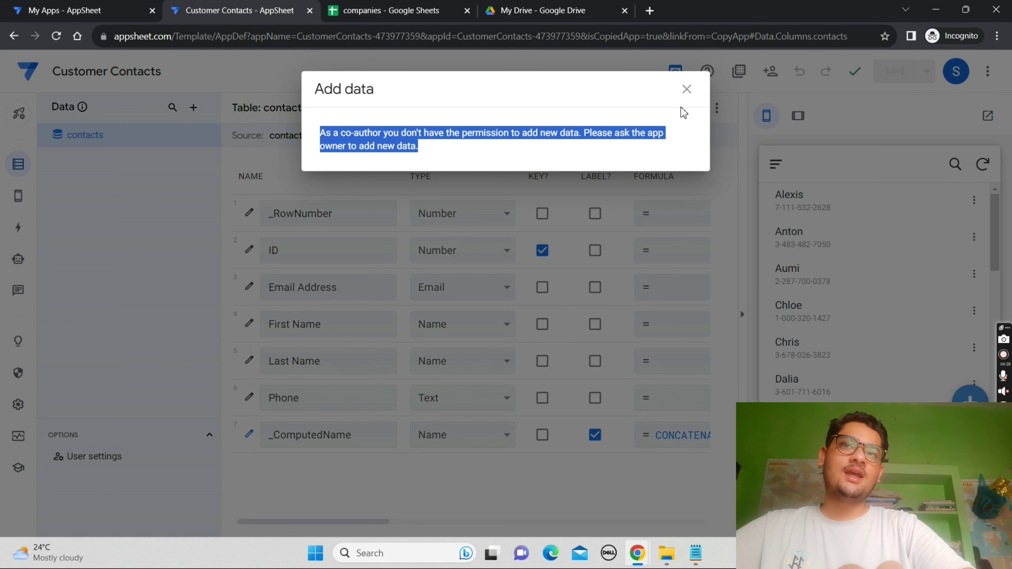
Dismiss the add-data notice and look through the app's user settings, Manage and Settings pages and the account menu for ownership or permission options.
{"action": "left_click", "coordinate": [686, 89]}
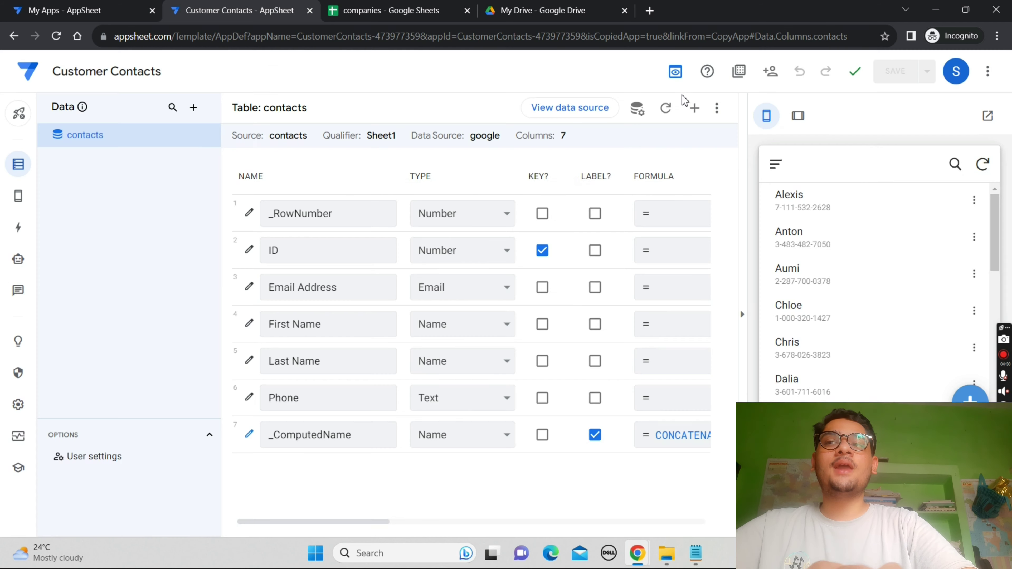
{"action": "left_click", "coordinate": [117, 466]}
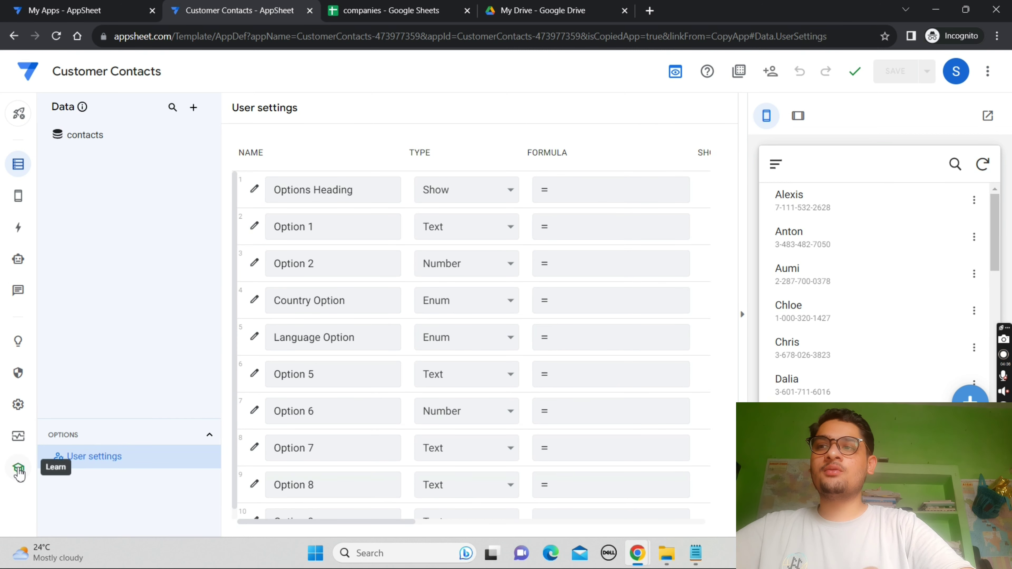
{"action": "left_click", "coordinate": [18, 436]}
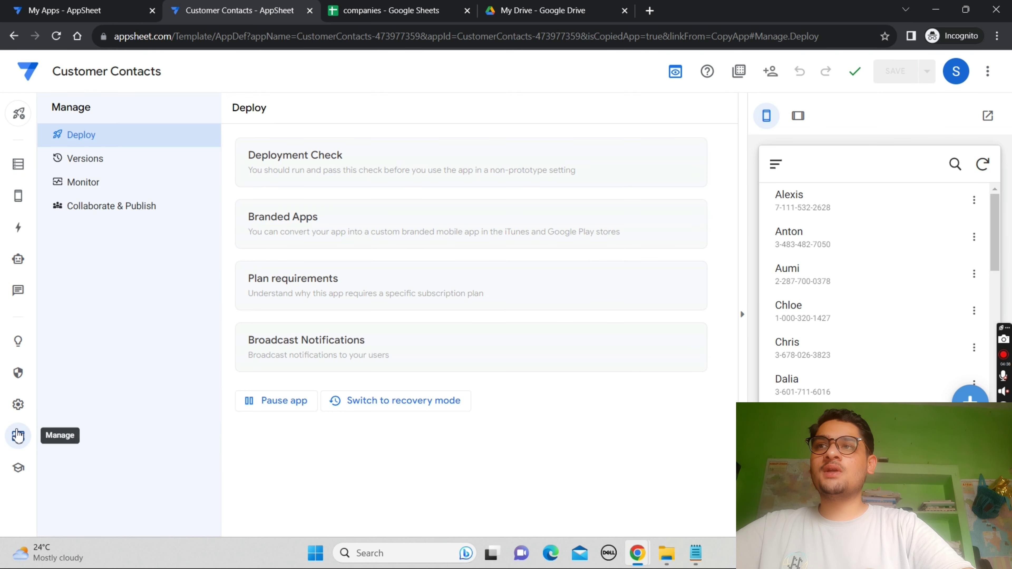
{"action": "left_click", "coordinate": [18, 410]}
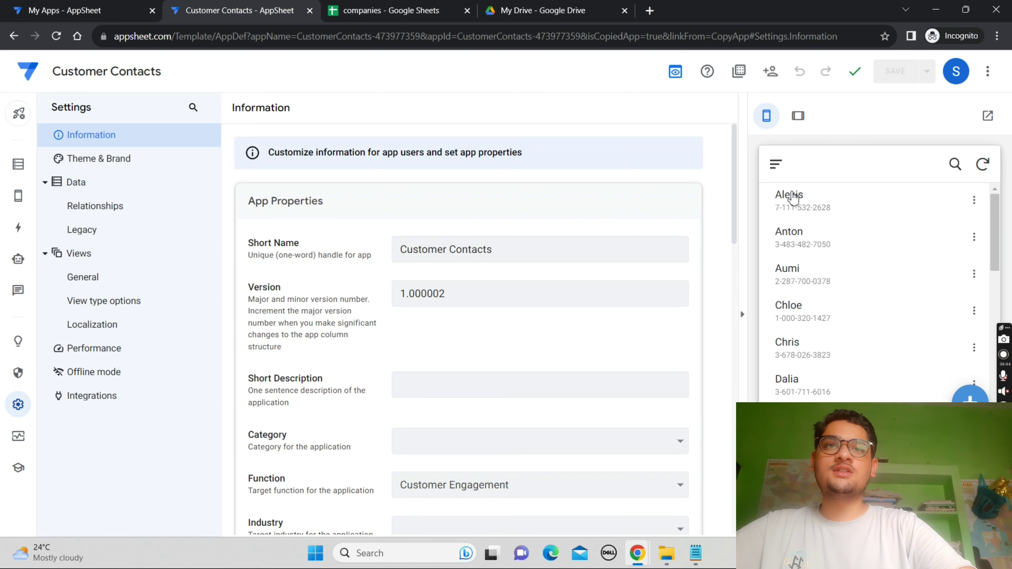
{"action": "left_click", "coordinate": [741, 263]}
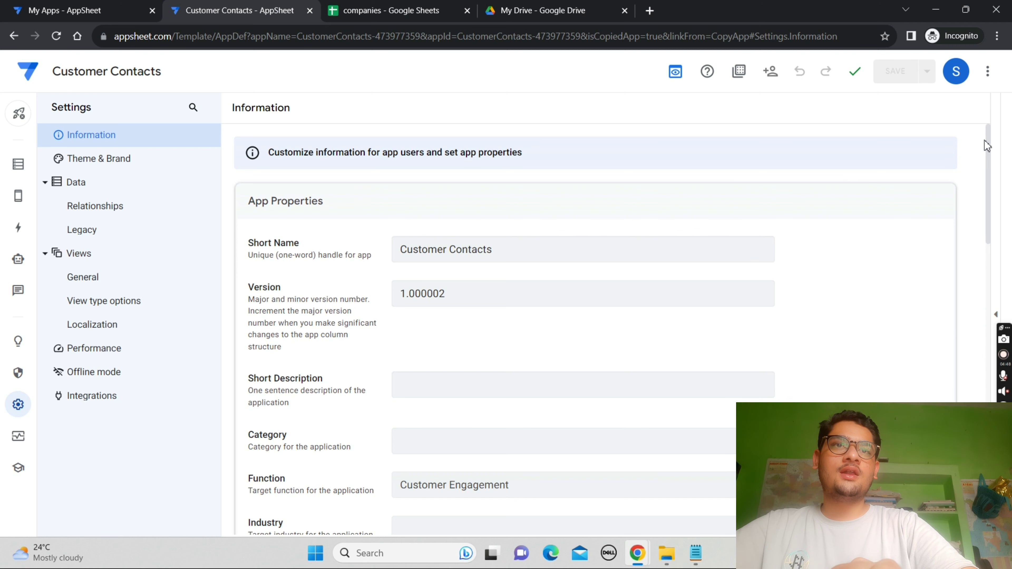
{"action": "scroll", "coordinate": [988, 195], "scroll_direction": "down", "scroll_amount": 10}
{"action": "scroll", "coordinate": [987, 195], "scroll_direction": "up", "scroll_amount": 10}
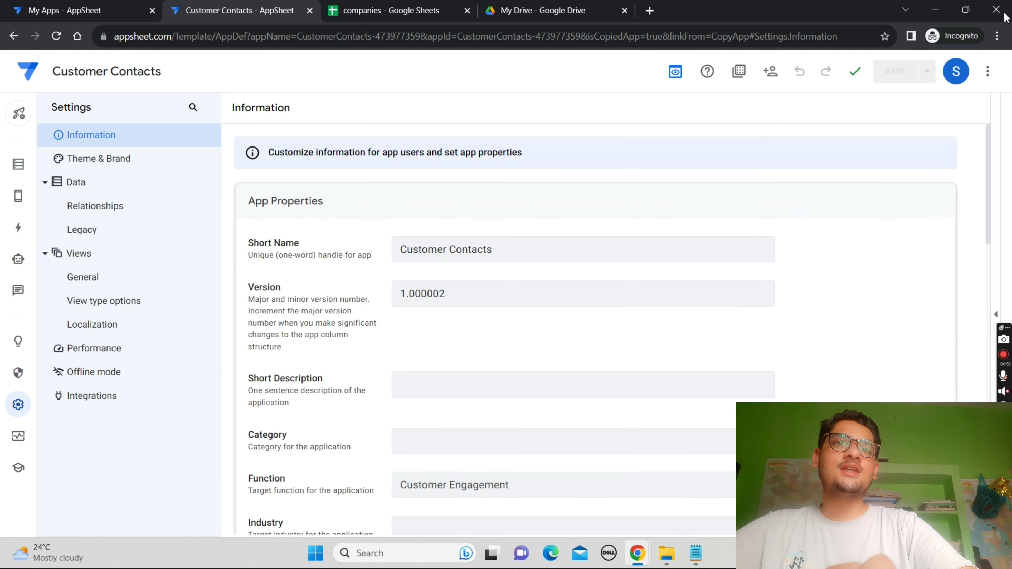
{"action": "left_click", "coordinate": [959, 76]}
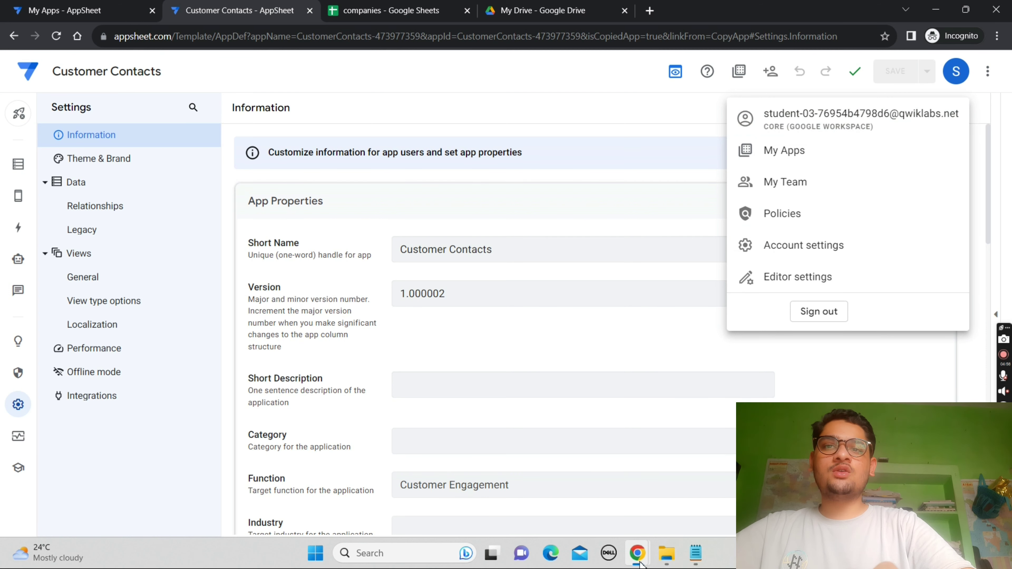
Recheck Task 2 steps 6 to 9 on the lab page and try again to add new data to the copied Customer Contacts app.
{"action": "mouse_move", "coordinate": [640, 564]}
{"action": "left_click", "coordinate": [532, 472]}
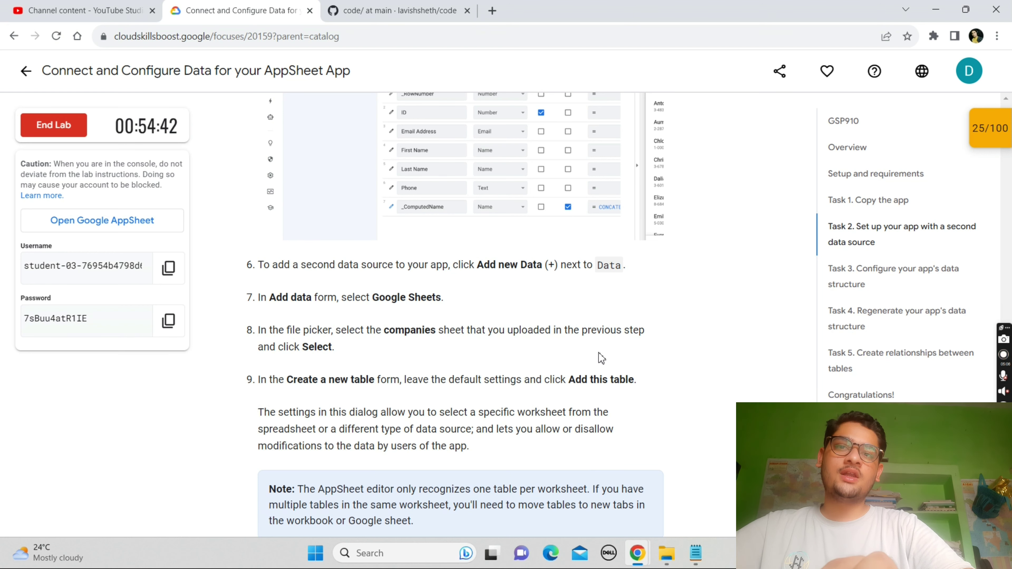
{"action": "mouse_move", "coordinate": [637, 553]}
{"action": "left_click", "coordinate": [691, 495]}
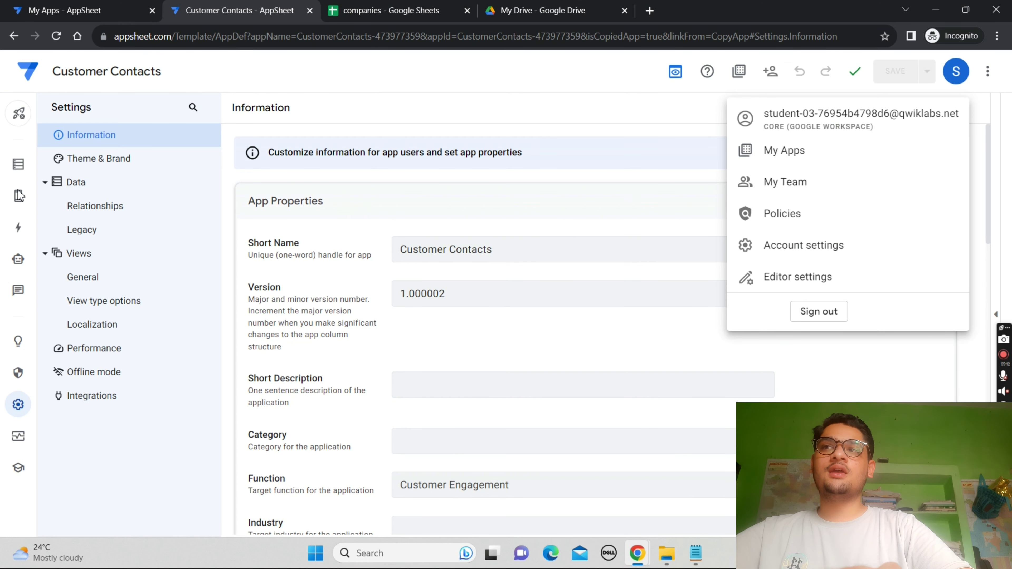
{"action": "left_click", "coordinate": [696, 128]}
{"action": "left_click", "coordinate": [17, 171]}
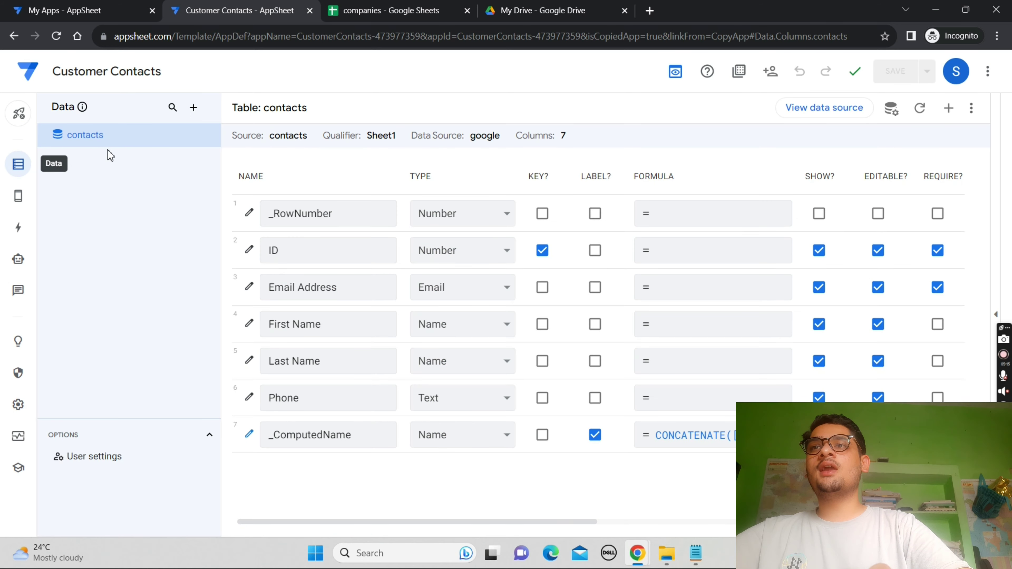
{"action": "left_click", "coordinate": [194, 108]}
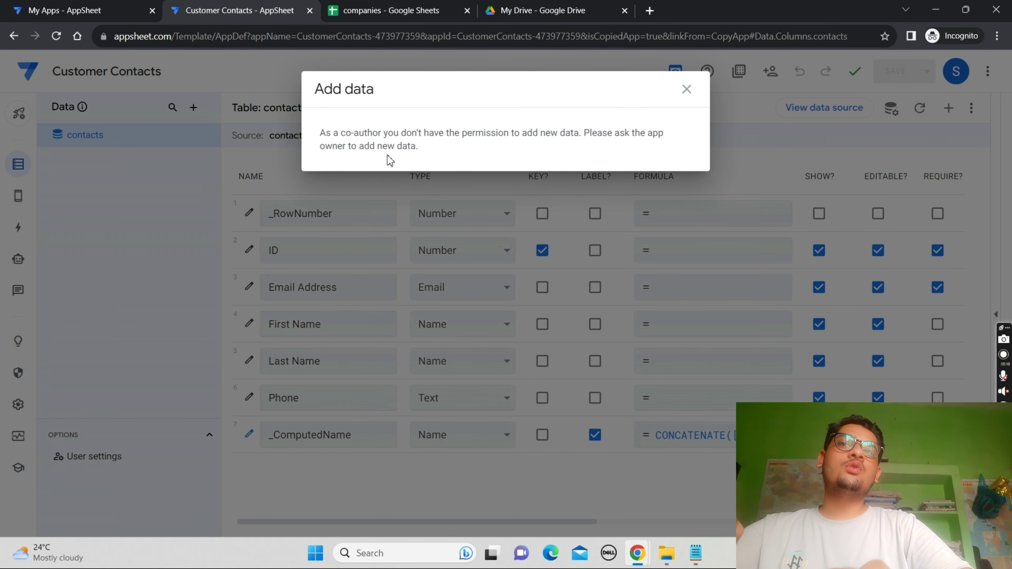
{"action": "left_click", "coordinate": [689, 91]}
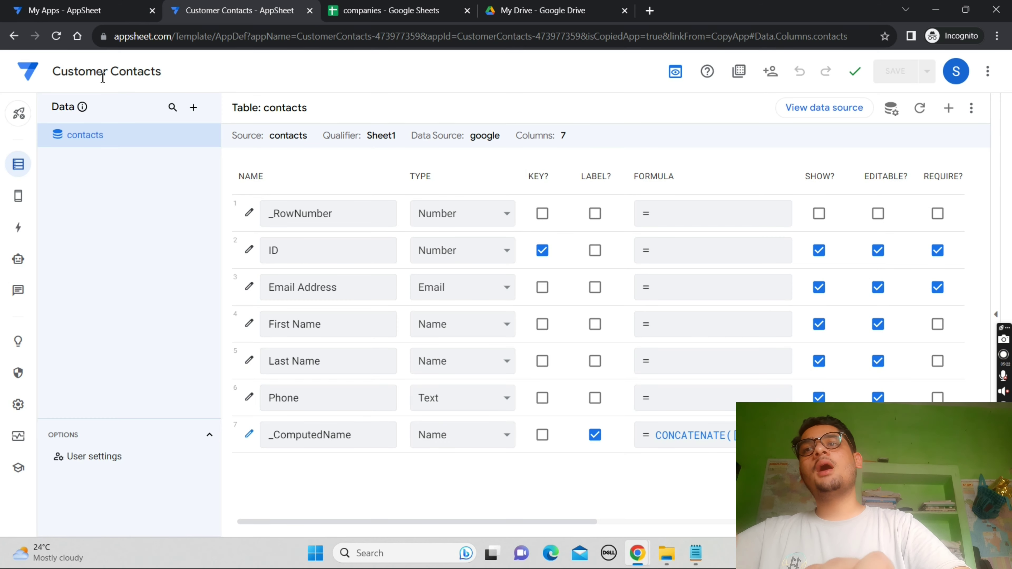
Start creating a blank app from the AppSheet My Apps page, dismissing the onboarding survey and the Duet AI announcement.
{"action": "left_click", "coordinate": [68, 9]}
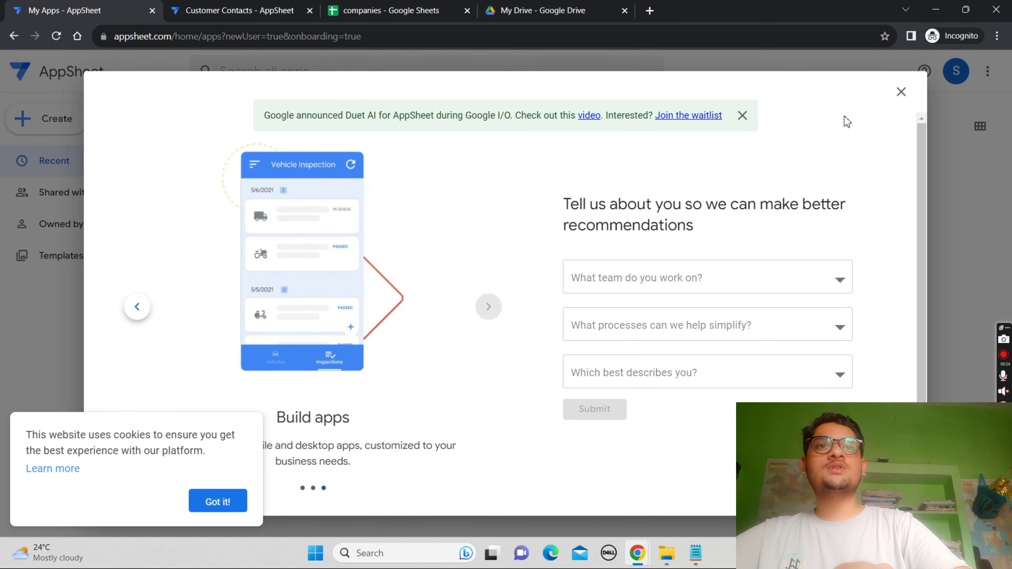
{"action": "left_click", "coordinate": [903, 95]}
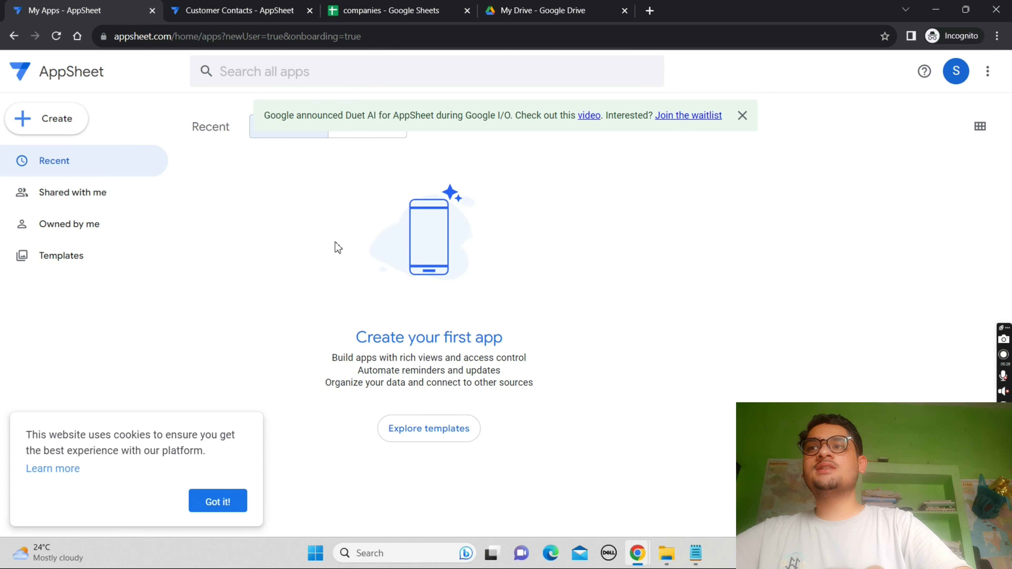
{"action": "left_click", "coordinate": [27, 135]}
{"action": "mouse_move", "coordinate": [106, 165]}
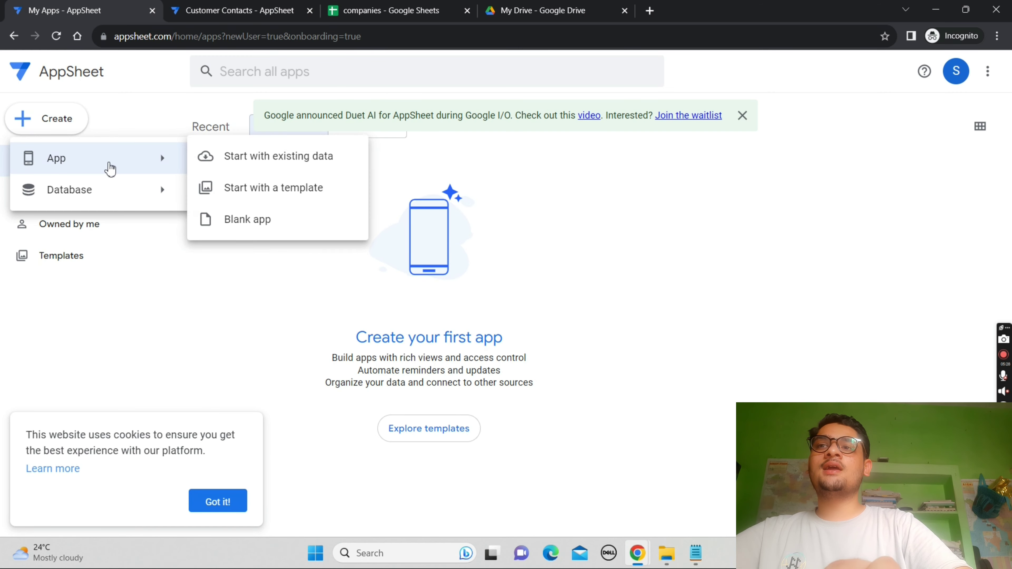
{"action": "left_click", "coordinate": [251, 219]}
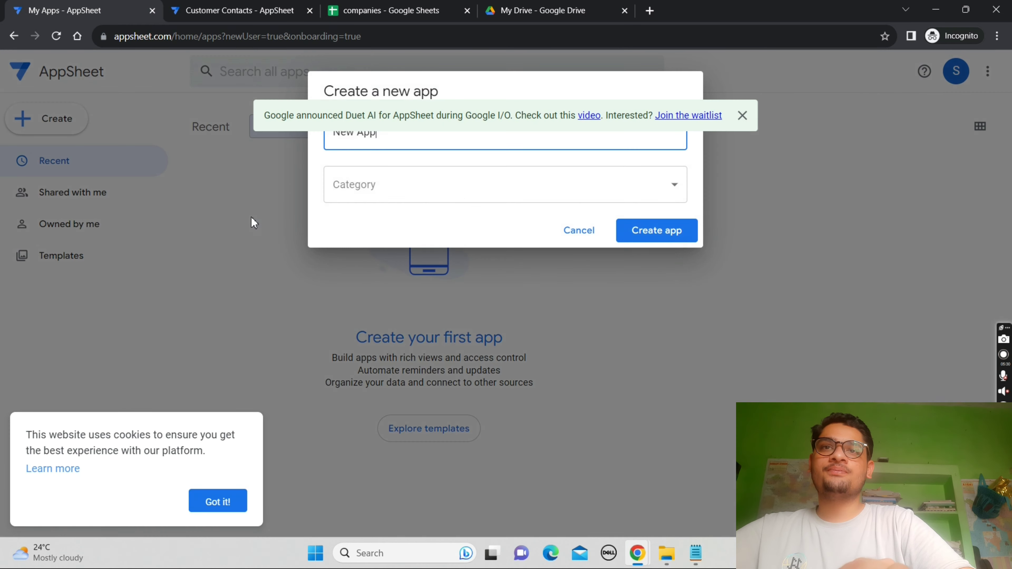
{"action": "left_click", "coordinate": [742, 115]}
Name the new app Customer Contacts, copied from the lab's Task 1 instructions, create it and open it for customization.
{"action": "mouse_move", "coordinate": [638, 553]}
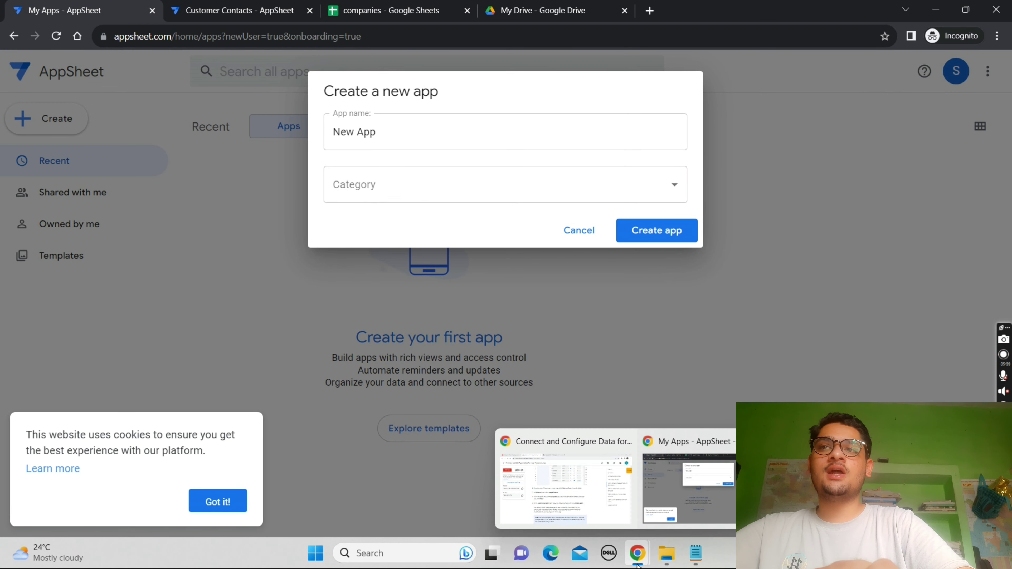
{"action": "left_click", "coordinate": [507, 453]}
{"action": "scroll", "coordinate": [346, 344], "scroll_direction": "up", "scroll_amount": 15}
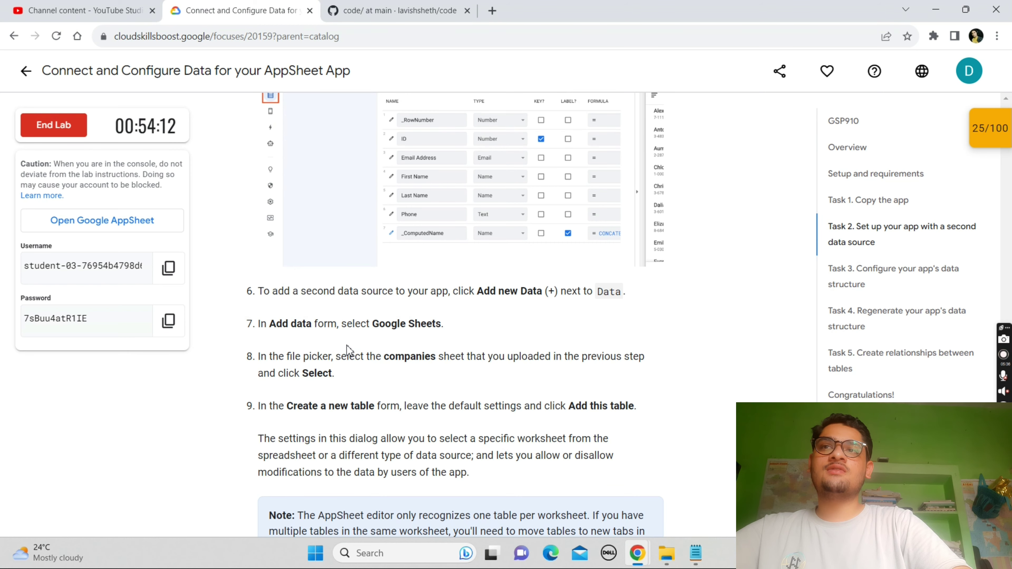
{"action": "scroll", "coordinate": [346, 345], "scroll_direction": "up", "scroll_amount": 12}
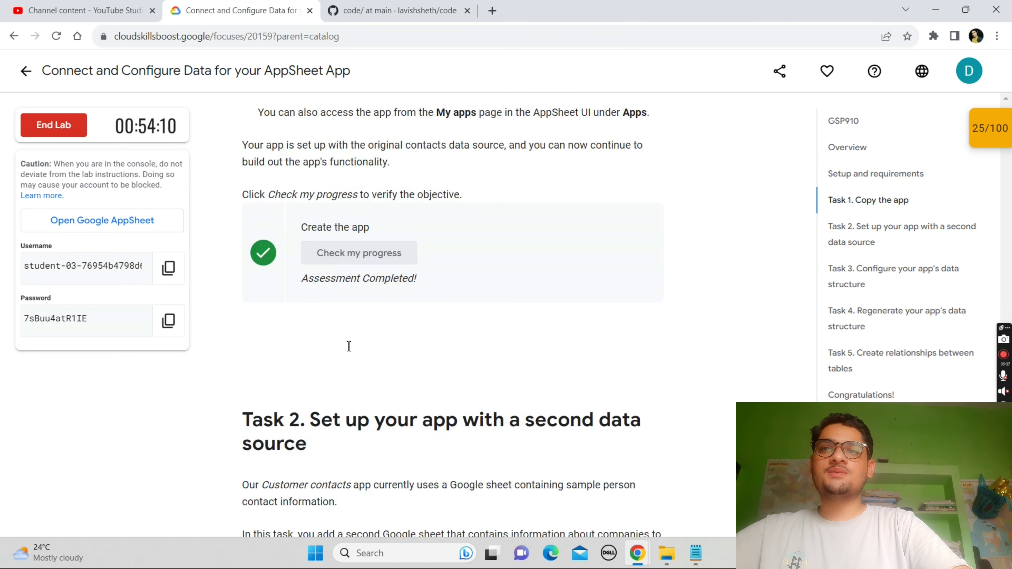
{"action": "left_click_drag", "start_coordinate": [415, 249], "coordinate": [497, 249]}
{"action": "key", "text": "ctrl+c"}
{"action": "mouse_move", "coordinate": [645, 548]}
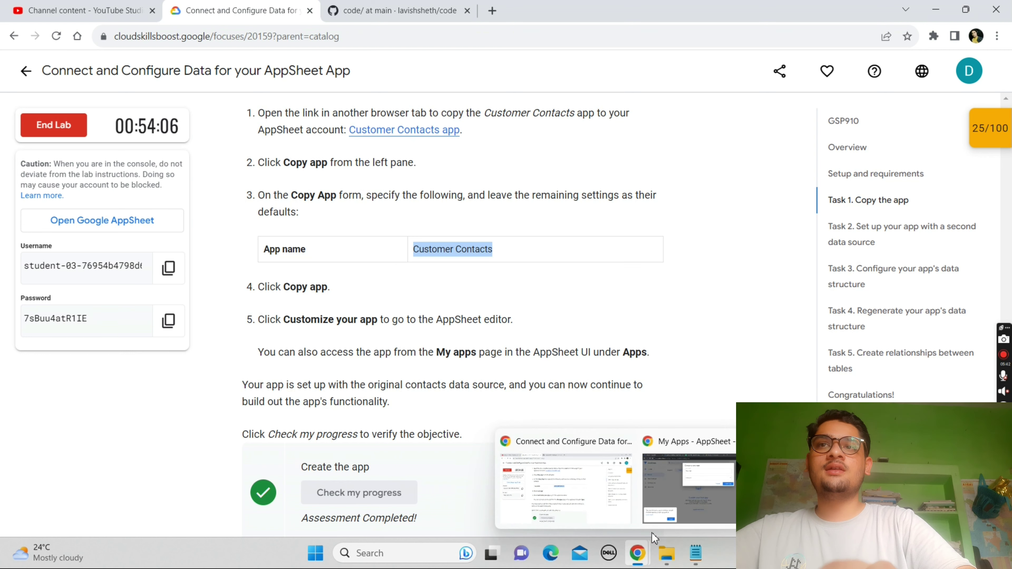
{"action": "left_click", "coordinate": [697, 475]}
{"action": "key", "text": "ctrl+a"}
{"action": "key", "text": "ctrl+v"}
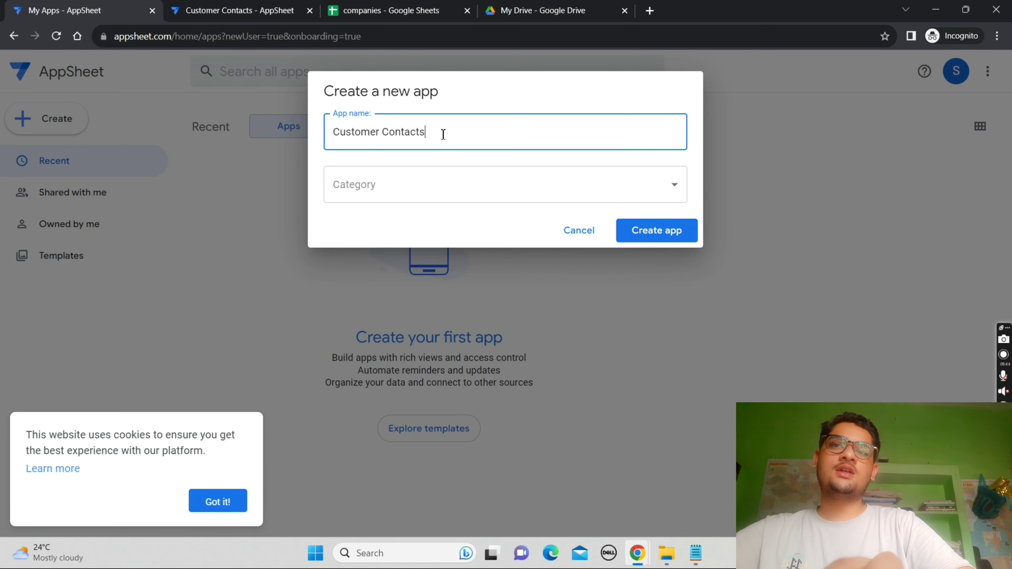
{"action": "left_click", "coordinate": [667, 232]}
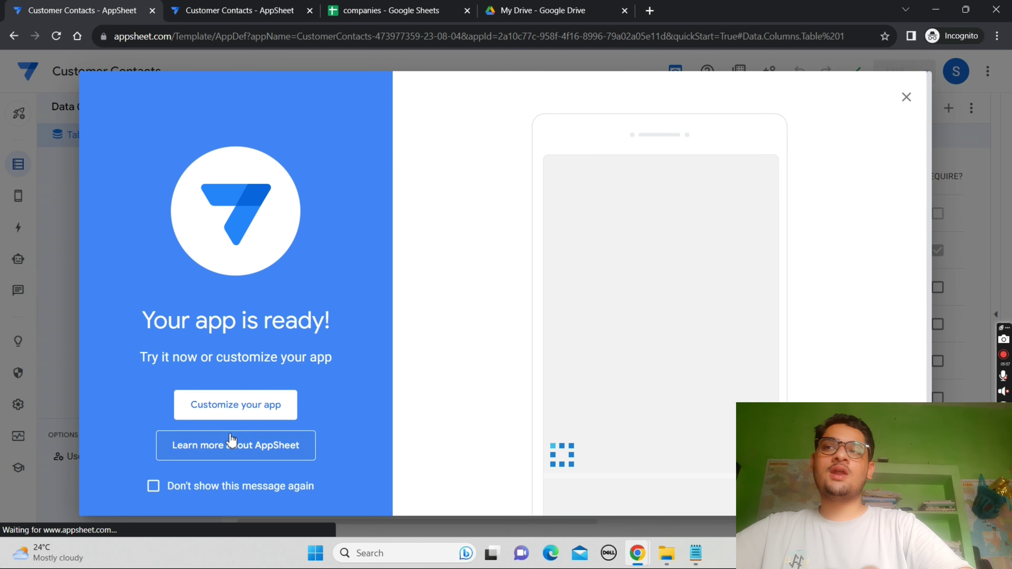
{"action": "left_click", "coordinate": [230, 418]}
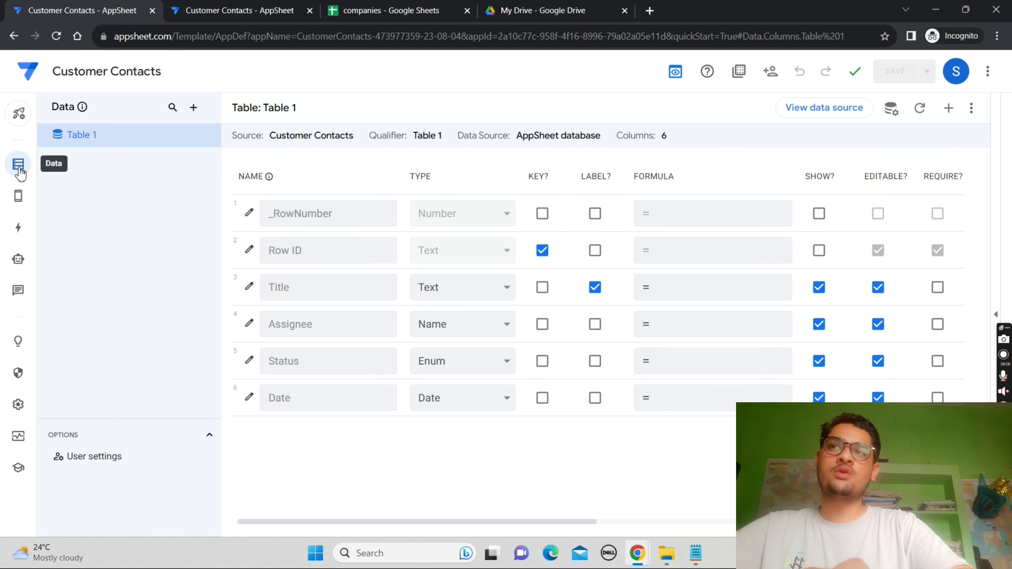
Following lab steps 6 to 9, add the companies spreadsheet from Google Sheets as a table in the new app with default settings.
{"action": "left_click", "coordinate": [198, 117]}
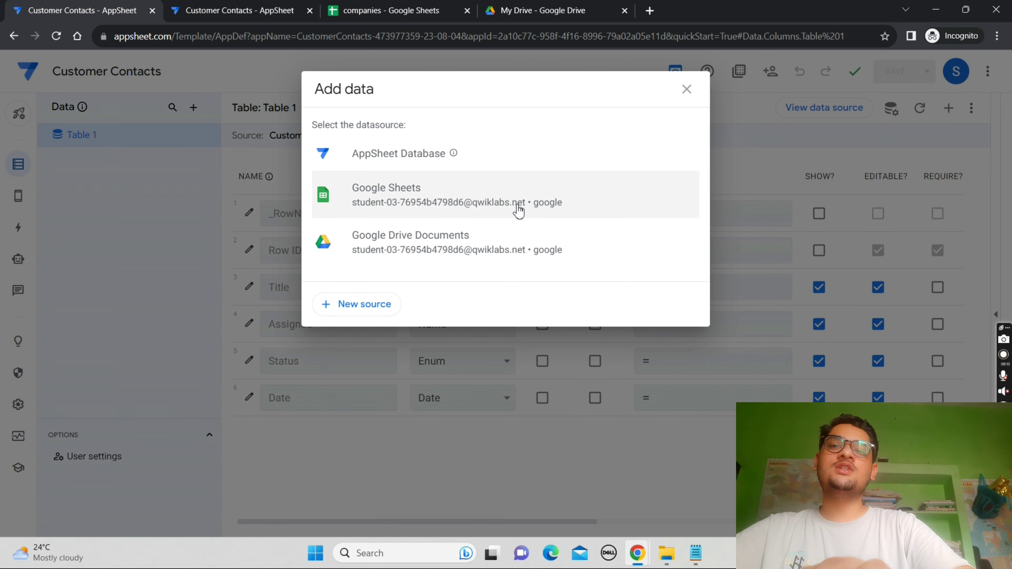
{"action": "mouse_move", "coordinate": [640, 550]}
{"action": "left_click", "coordinate": [544, 487]}
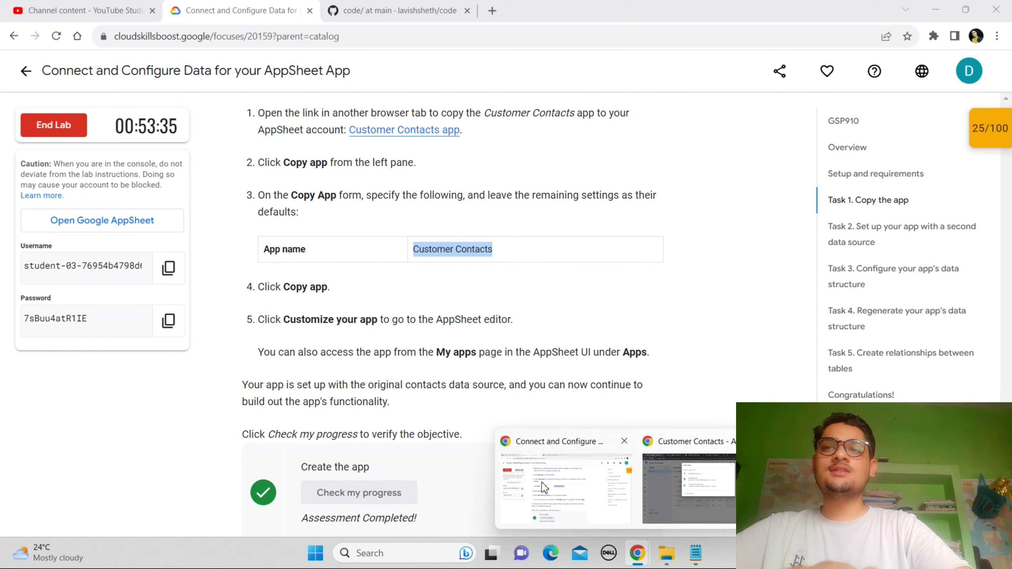
{"action": "scroll", "coordinate": [544, 487], "scroll_direction": "down", "scroll_amount": 12}
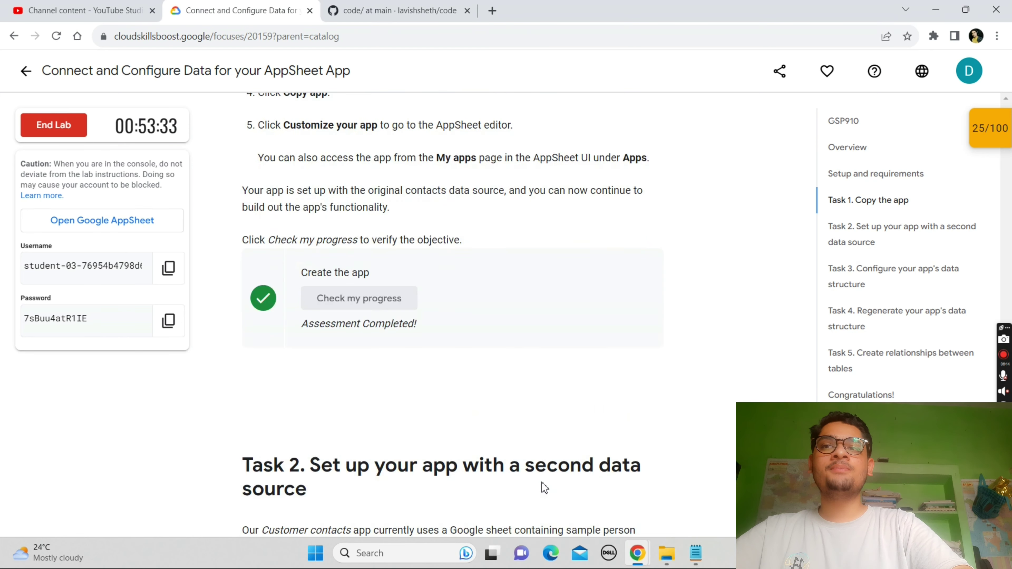
{"action": "scroll", "coordinate": [542, 483], "scroll_direction": "down", "scroll_amount": 15}
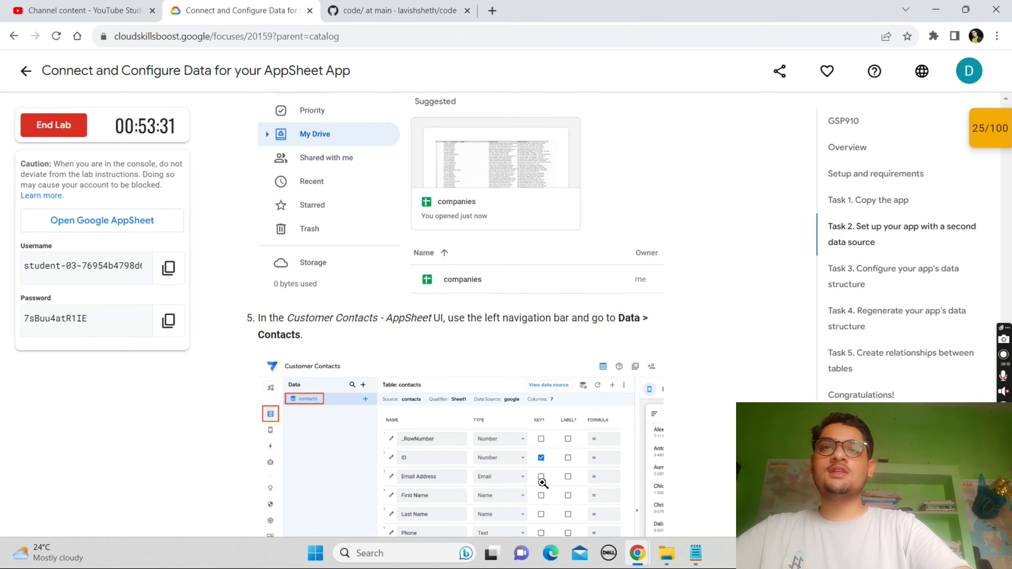
{"action": "scroll", "coordinate": [542, 483], "scroll_direction": "down", "scroll_amount": 8}
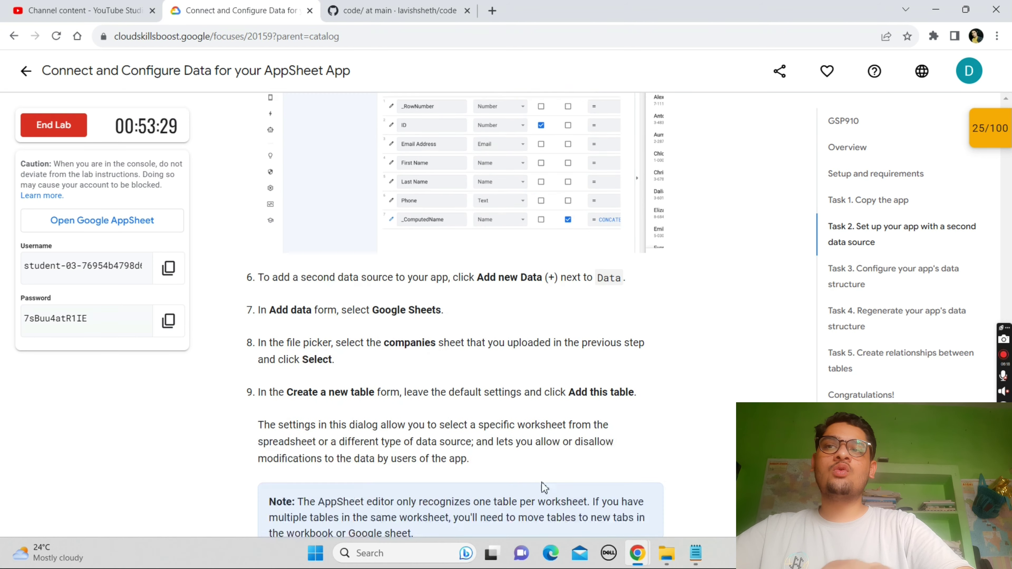
{"action": "mouse_move", "coordinate": [637, 553]}
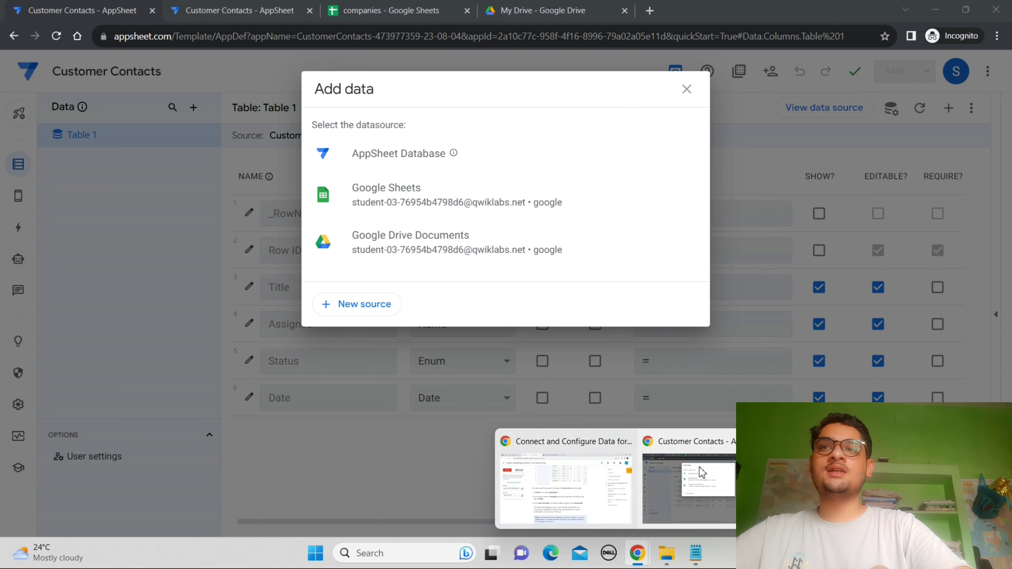
{"action": "left_click", "coordinate": [685, 476]}
{"action": "left_click", "coordinate": [475, 200]}
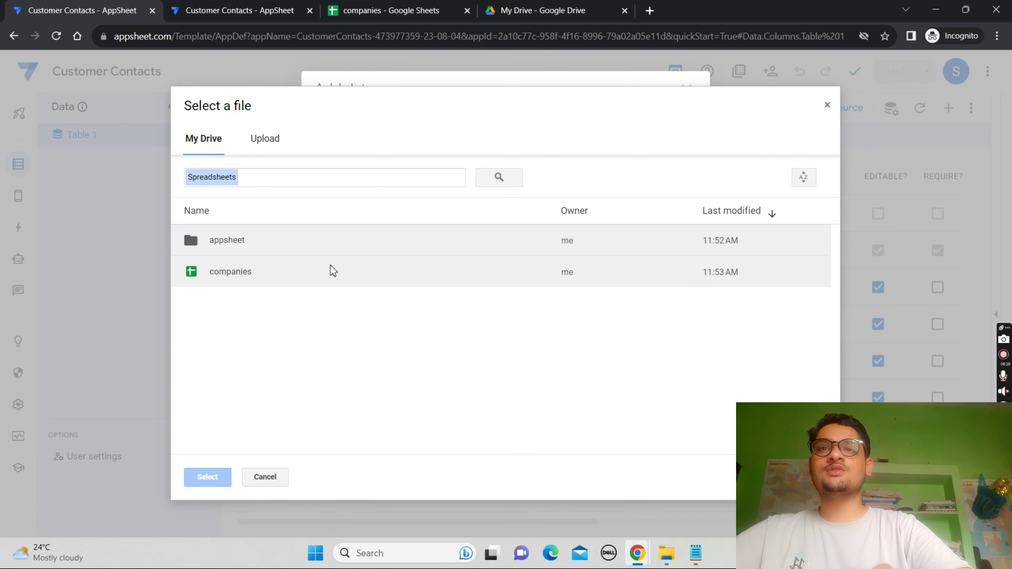
{"action": "left_click", "coordinate": [332, 271]}
{"action": "left_click", "coordinate": [217, 478]}
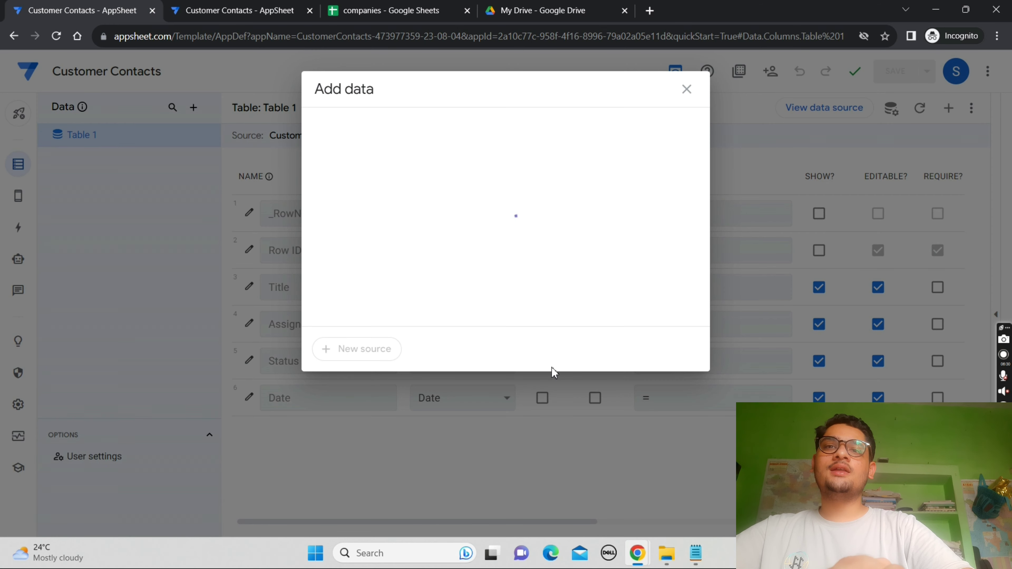
{"action": "left_click", "coordinate": [649, 318]}
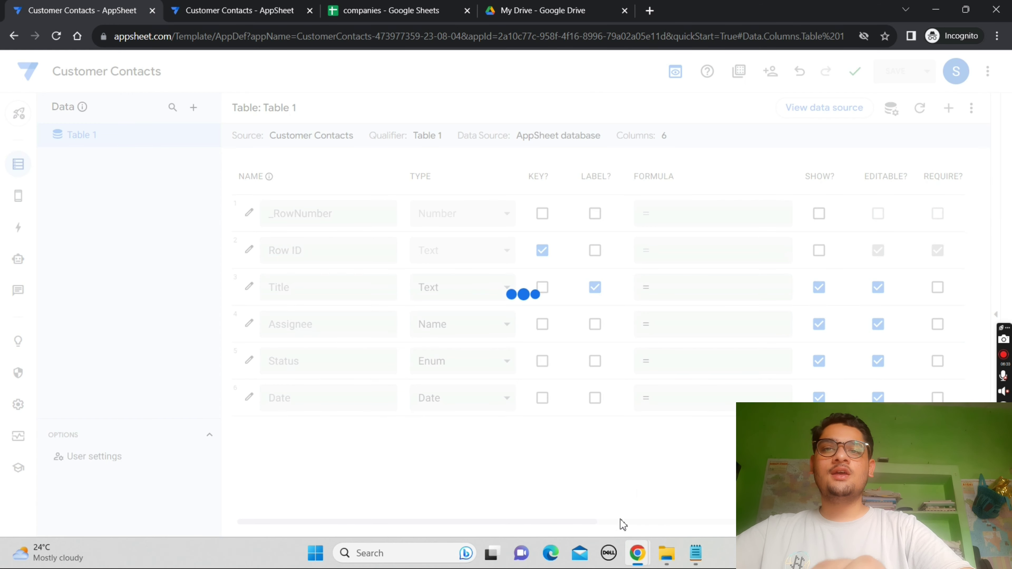
Return to the lab page and read Task 2 step 10 on previewing the new table, through to the progress check.
{"action": "mouse_move", "coordinate": [637, 553]}
{"action": "left_click", "coordinate": [585, 513]}
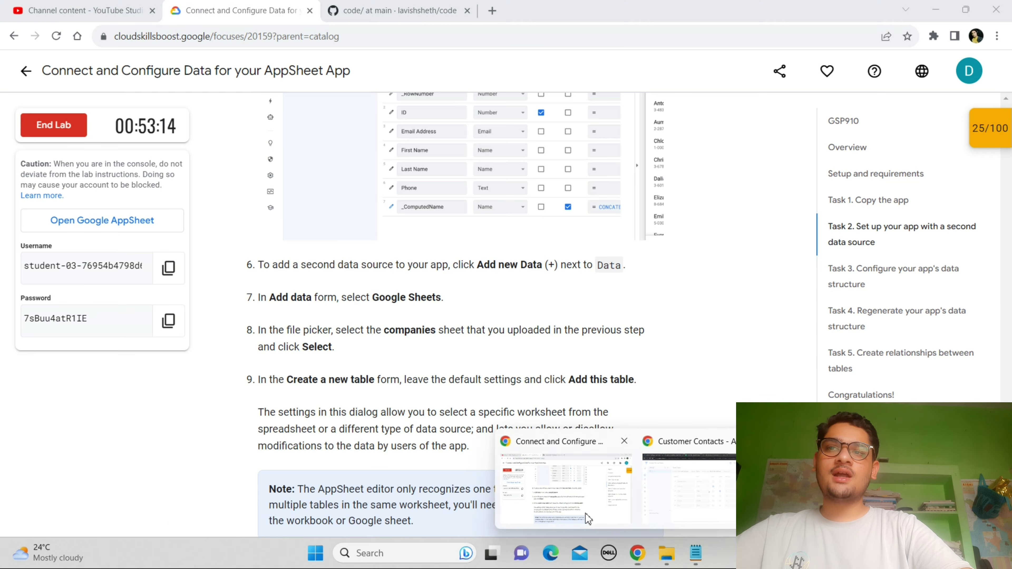
{"action": "scroll", "coordinate": [585, 514], "scroll_direction": "down", "scroll_amount": 1}
{"action": "scroll", "coordinate": [588, 518], "scroll_direction": "down", "scroll_amount": 10}
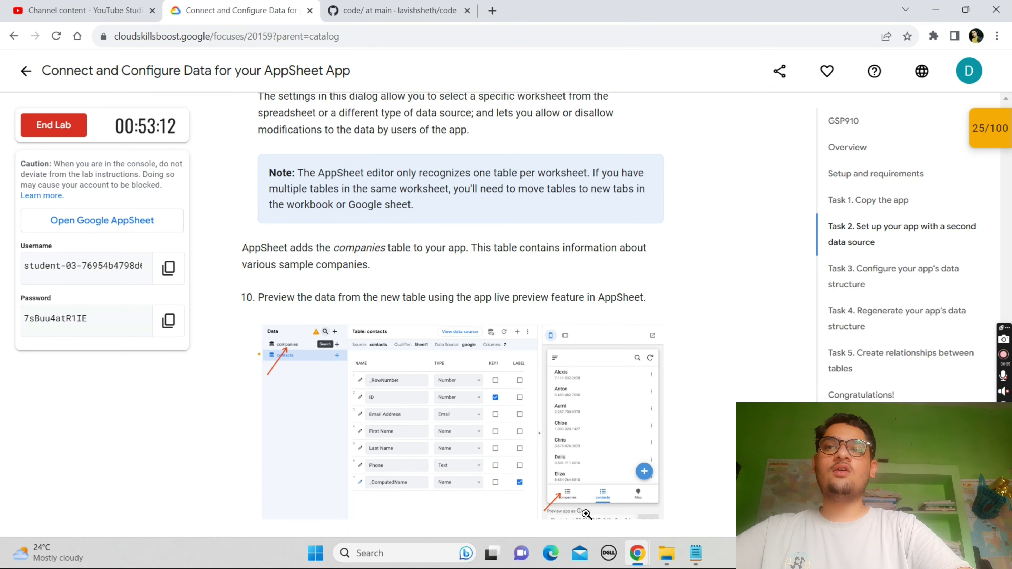
{"action": "scroll", "coordinate": [588, 518], "scroll_direction": "down", "scroll_amount": 1}
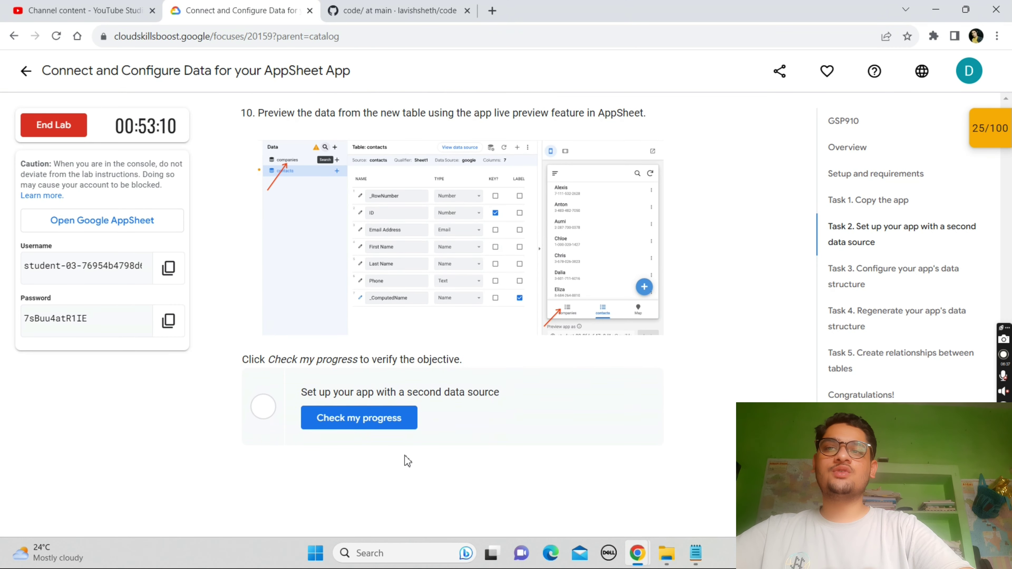
Check the lab progress for "Set up your app with a second data source" and view the updated checkpoint scores.
{"action": "left_click", "coordinate": [383, 429]}
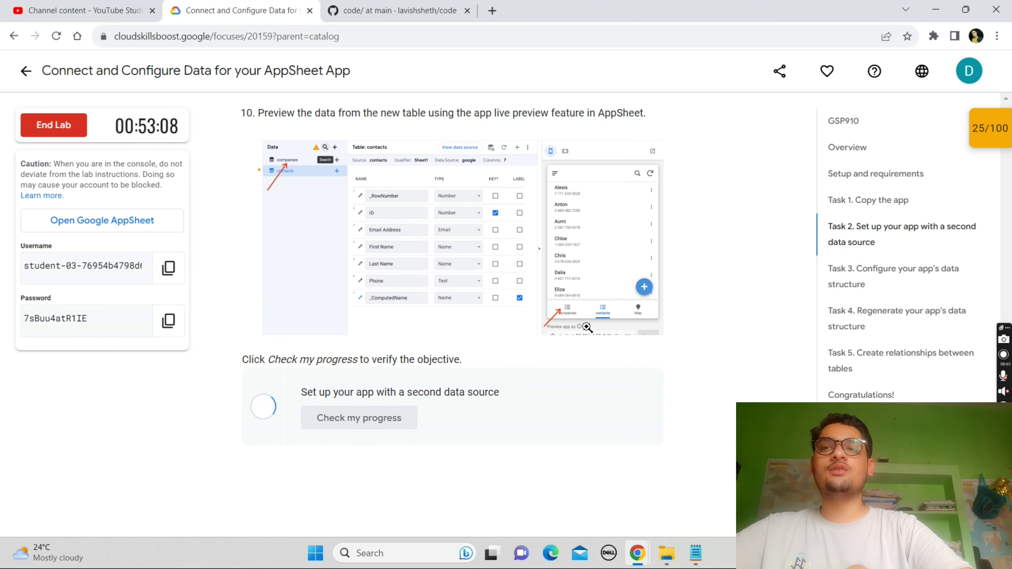
{"action": "left_click", "coordinate": [991, 142]}
{"action": "left_click", "coordinate": [913, 220]}
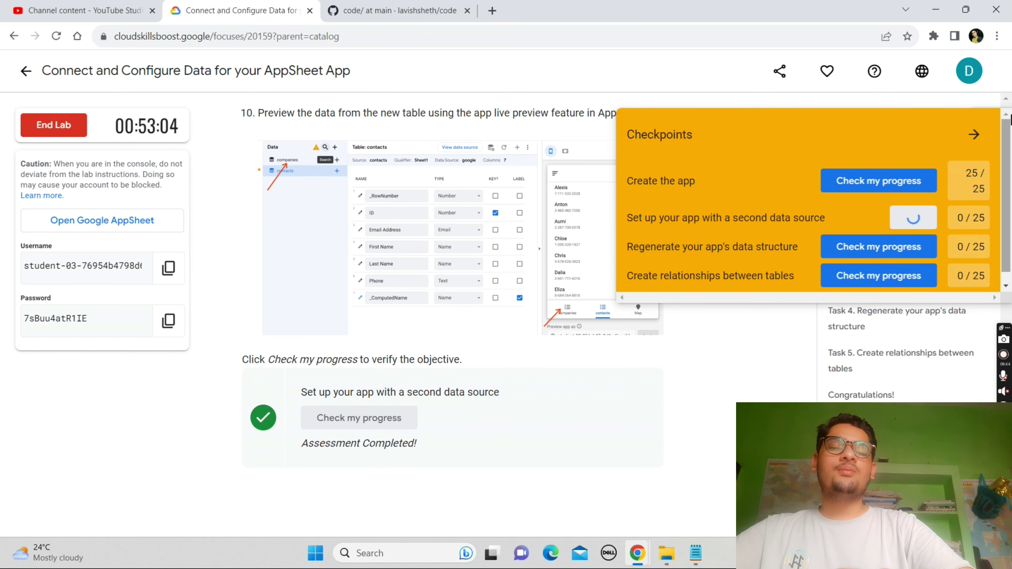
{"action": "left_click", "coordinate": [972, 133]}
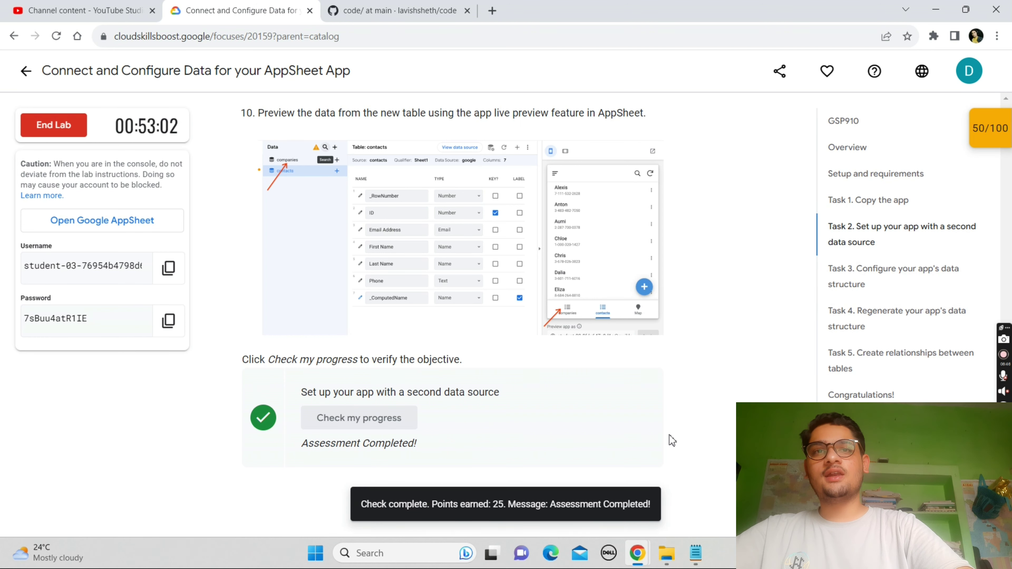
Skim past the lab's Task 3 to Task 4 and open its Google Drive link in an incognito window.
{"action": "scroll", "coordinate": [673, 430], "scroll_direction": "down", "scroll_amount": 10}
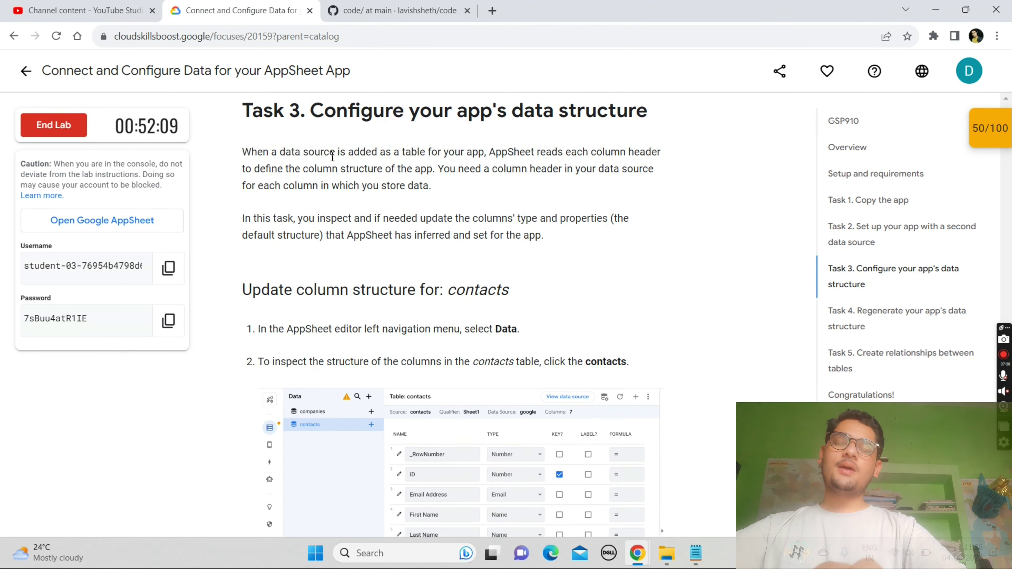
{"action": "scroll", "coordinate": [332, 157], "scroll_direction": "up", "scroll_amount": 1}
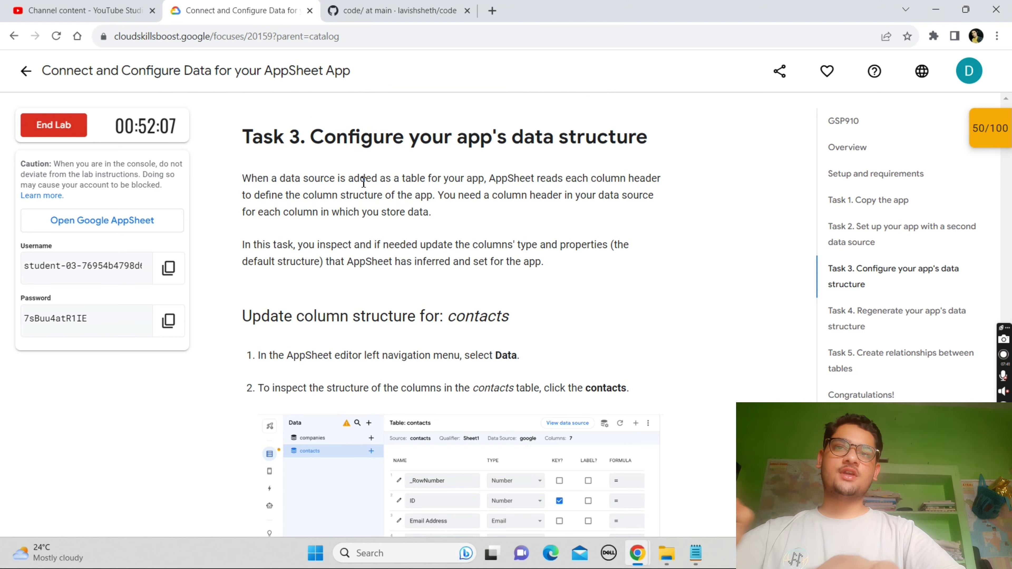
{"action": "scroll", "coordinate": [525, 207], "scroll_direction": "down", "scroll_amount": 20}
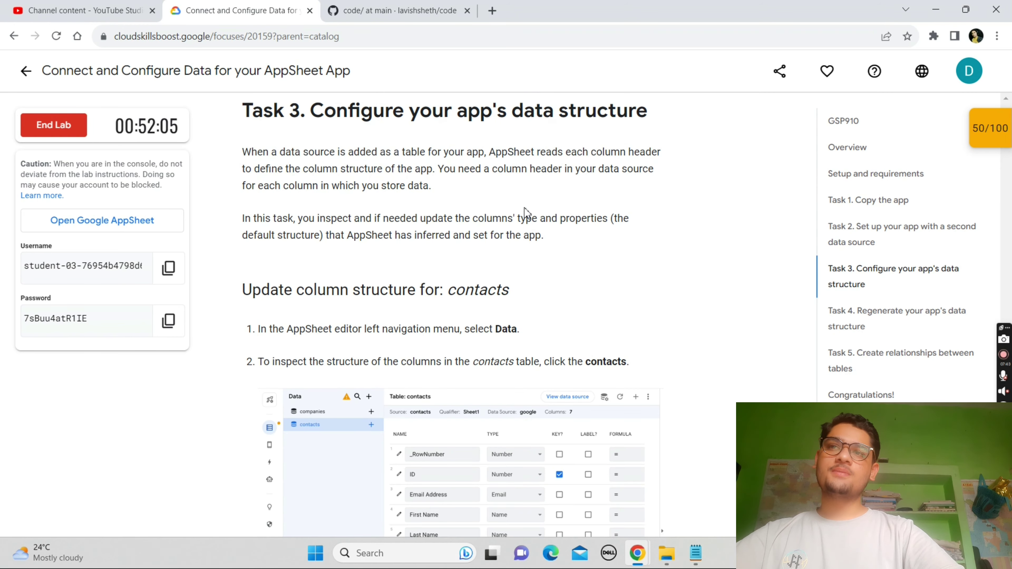
{"action": "scroll", "coordinate": [526, 209], "scroll_direction": "down", "scroll_amount": 20}
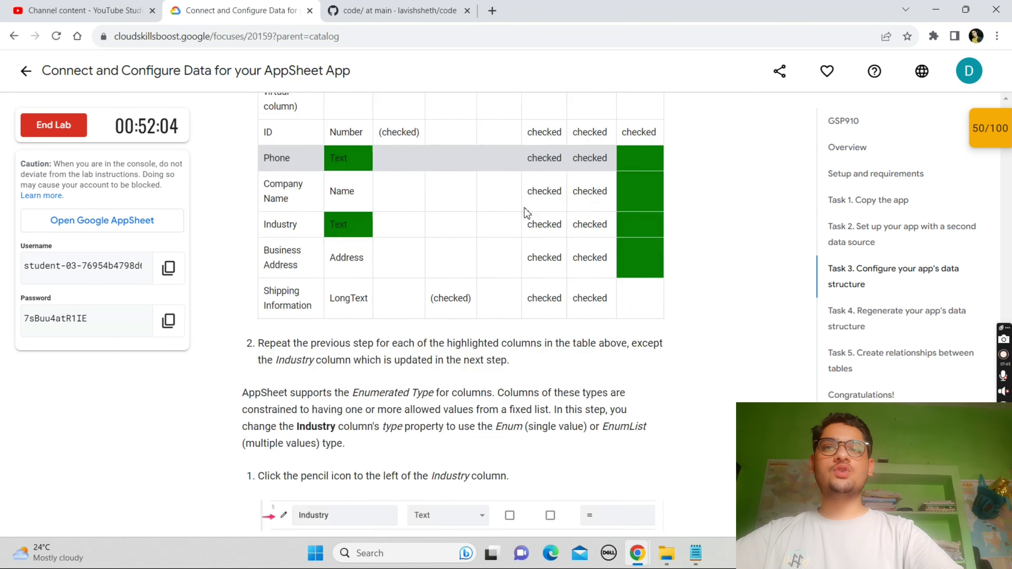
{"action": "scroll", "coordinate": [526, 208], "scroll_direction": "down", "scroll_amount": 10}
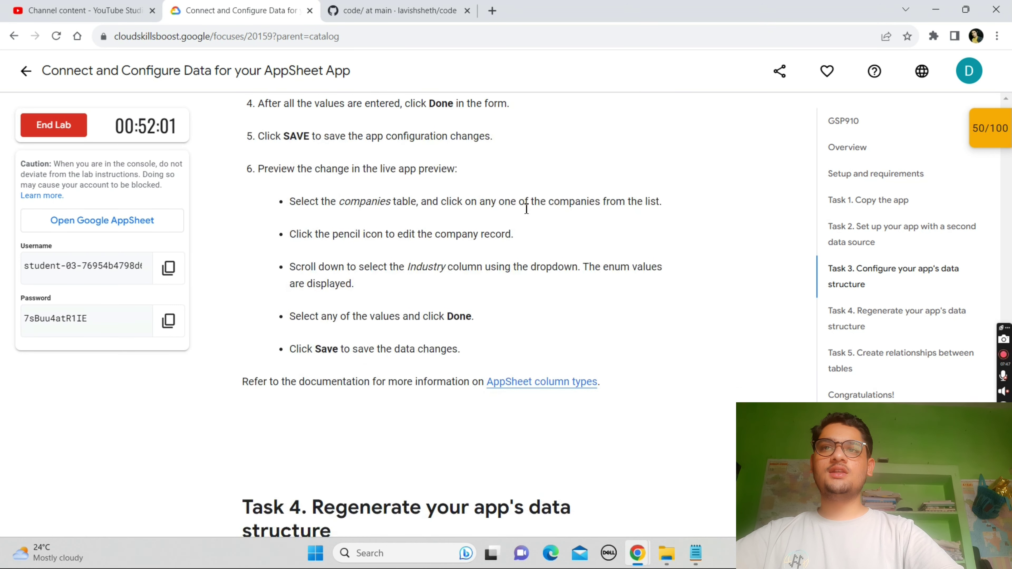
{"action": "scroll", "coordinate": [526, 213], "scroll_direction": "down", "scroll_amount": 4}
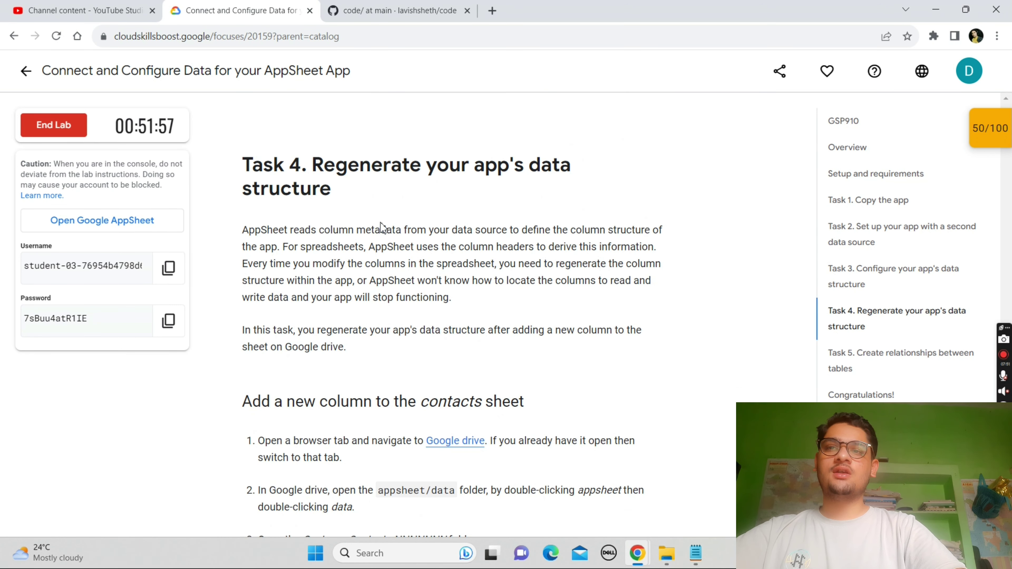
{"action": "scroll", "coordinate": [335, 266], "scroll_direction": "down", "scroll_amount": 6}
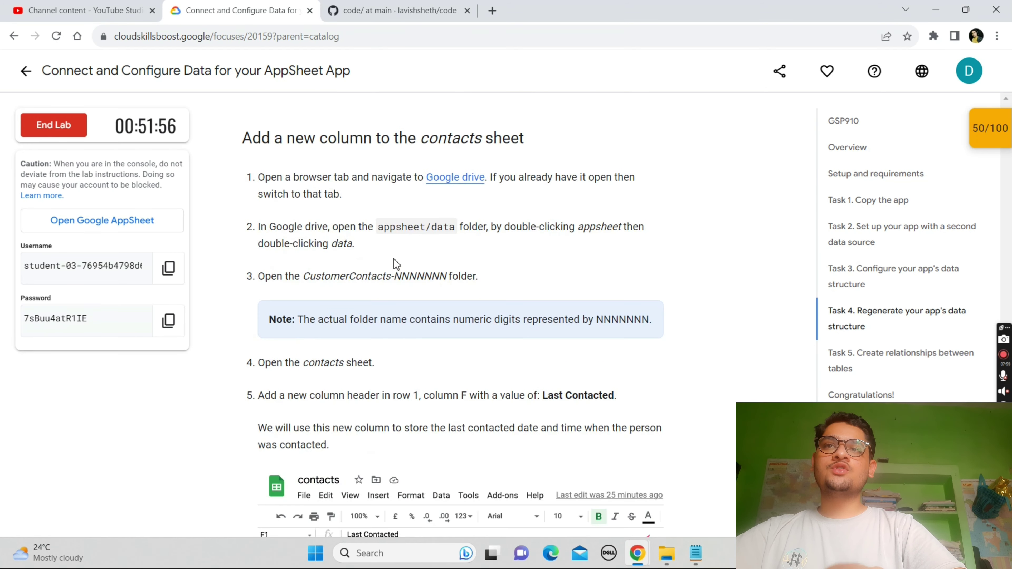
{"action": "right_click", "coordinate": [470, 179]}
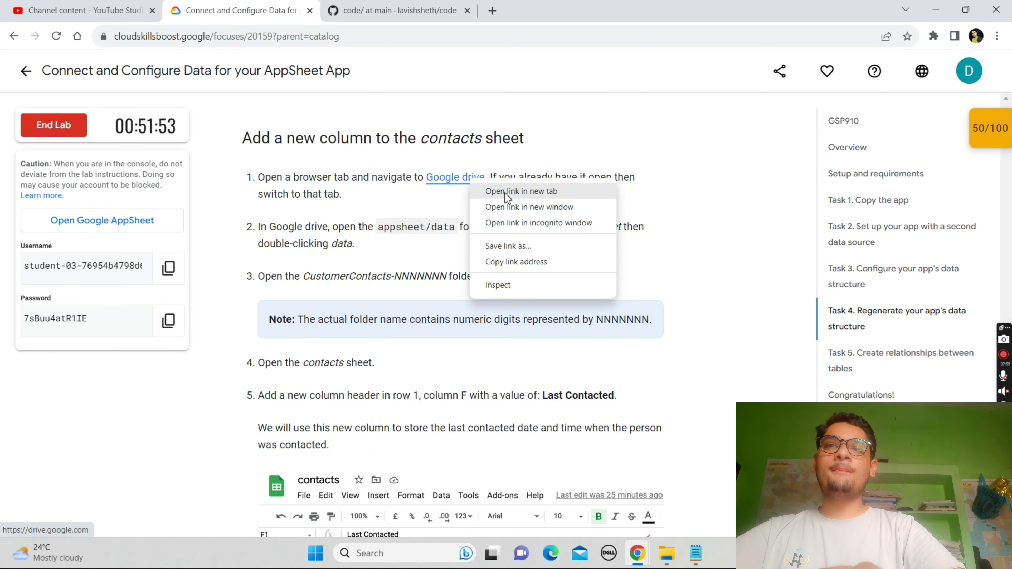
{"action": "left_click", "coordinate": [512, 224]}
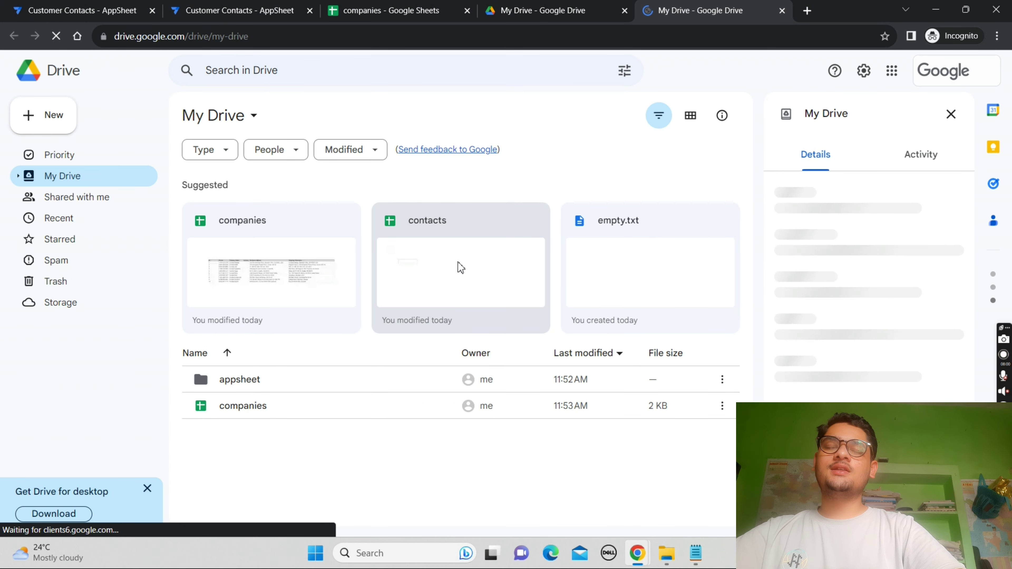
Return to the lab page and copy the column header Last Contacted from Task 4 step 5.
{"action": "mouse_move", "coordinate": [640, 552]}
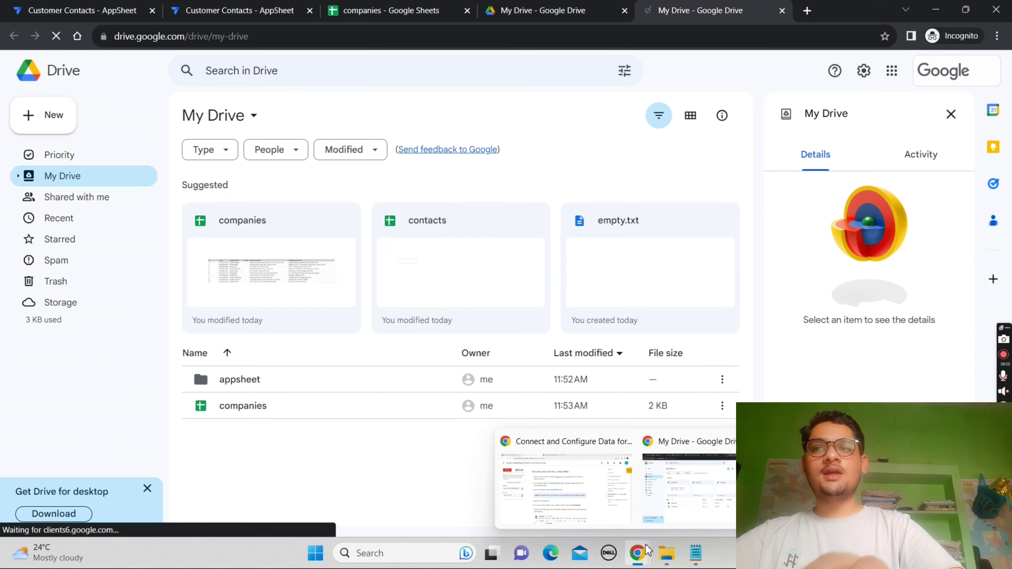
{"action": "left_click", "coordinate": [538, 477]}
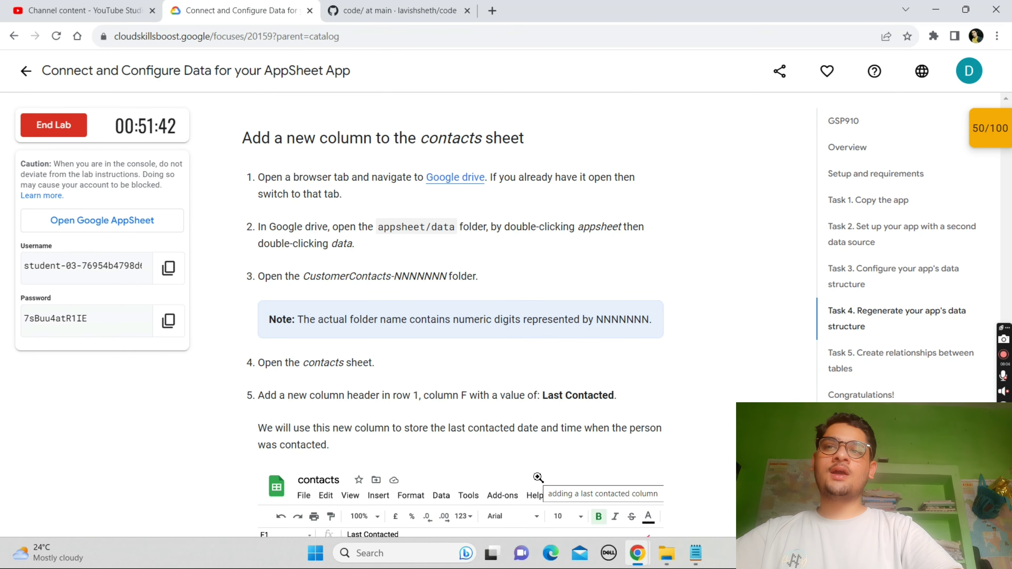
{"action": "scroll", "coordinate": [539, 477], "scroll_direction": "down", "scroll_amount": 5}
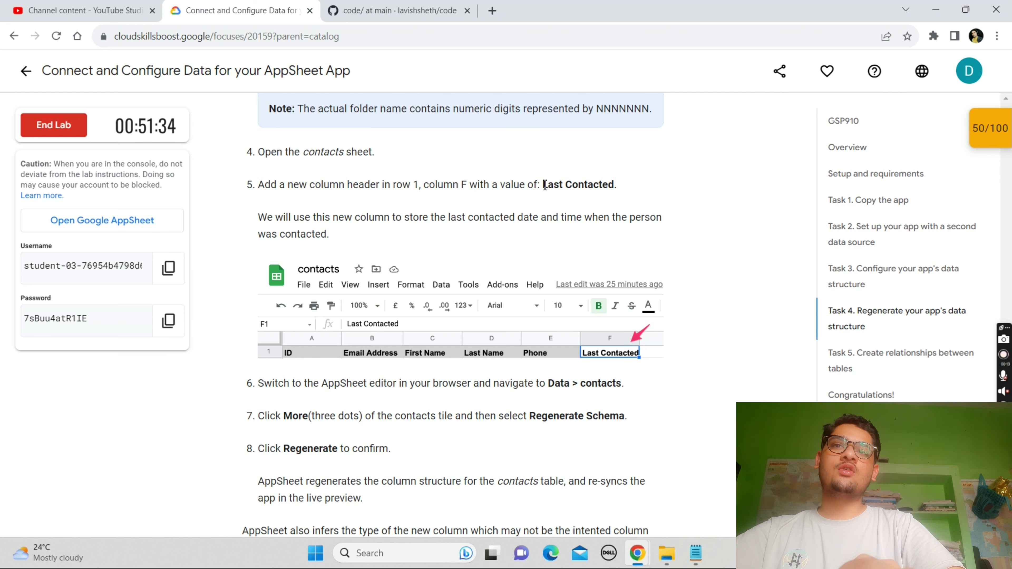
{"action": "left_click_drag", "start_coordinate": [544, 185], "coordinate": [621, 190]}
{"action": "key", "text": "ctrl+c"}
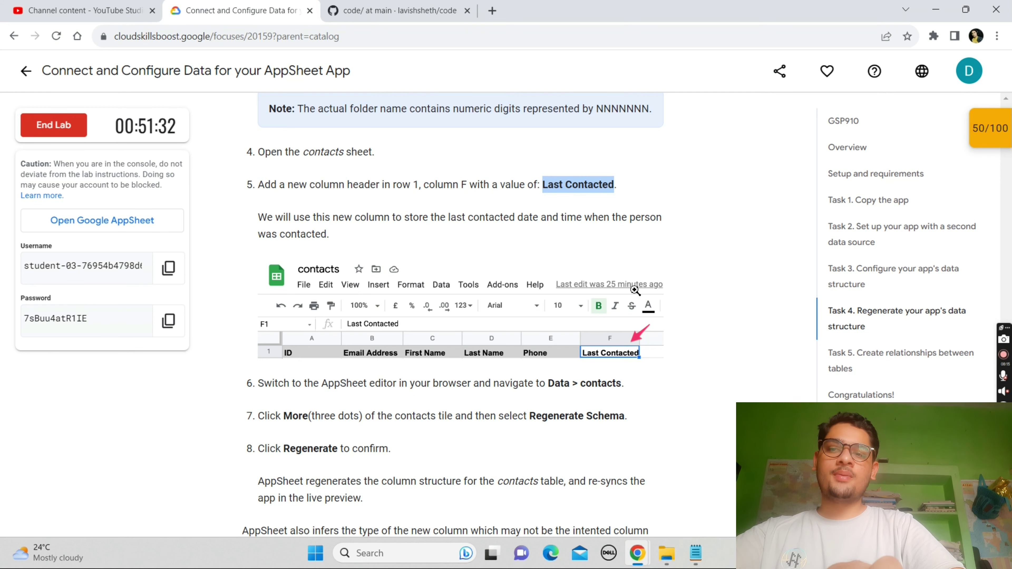
Open the contacts spreadsheet from My Drive and paste Last Contacted as the column header in cell F1.
{"action": "mouse_move", "coordinate": [644, 558]}
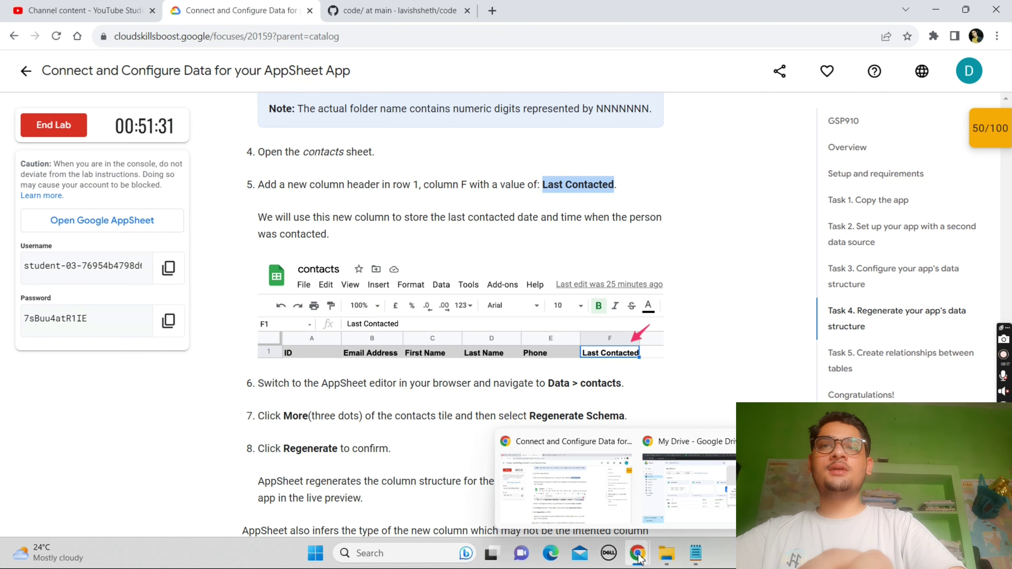
{"action": "left_click", "coordinate": [699, 484]}
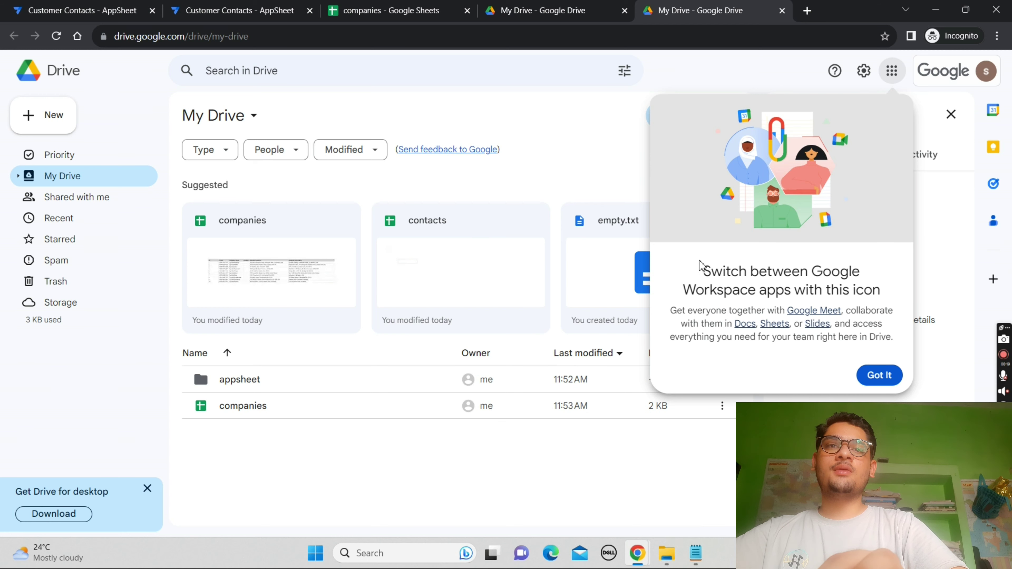
{"action": "left_click", "coordinate": [894, 378]}
{"action": "double_click", "coordinate": [451, 250]}
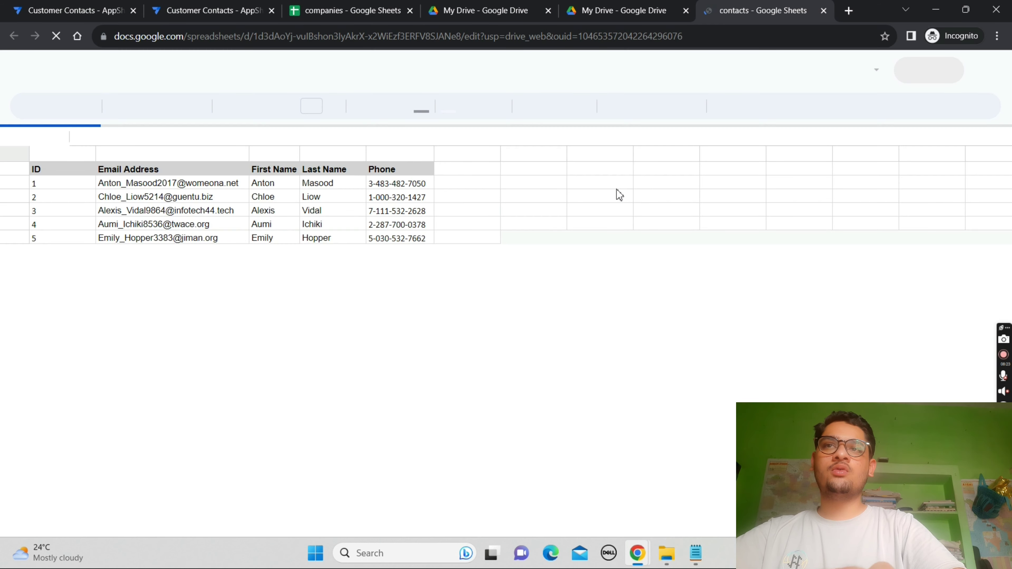
{"action": "left_click", "coordinate": [478, 168]}
{"action": "key", "text": "ctrl+v"}
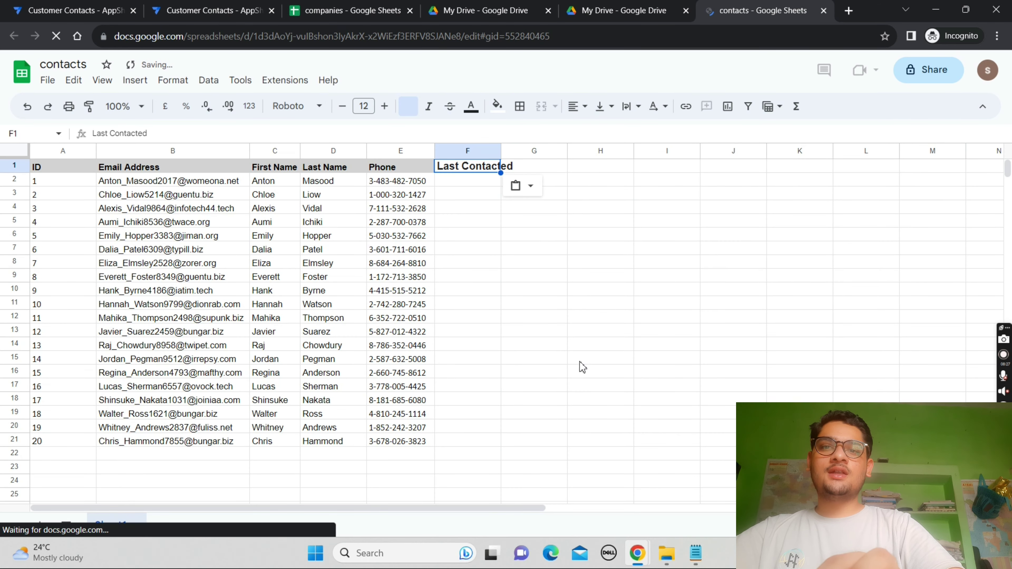
Read lab steps 6 to 8 on regenerating the contacts schema and switch to the Customer Contacts editor in AppSheet.
{"action": "mouse_move", "coordinate": [639, 553]}
{"action": "left_click", "coordinate": [570, 484]}
{"action": "scroll", "coordinate": [570, 482], "scroll_direction": "down", "scroll_amount": 1}
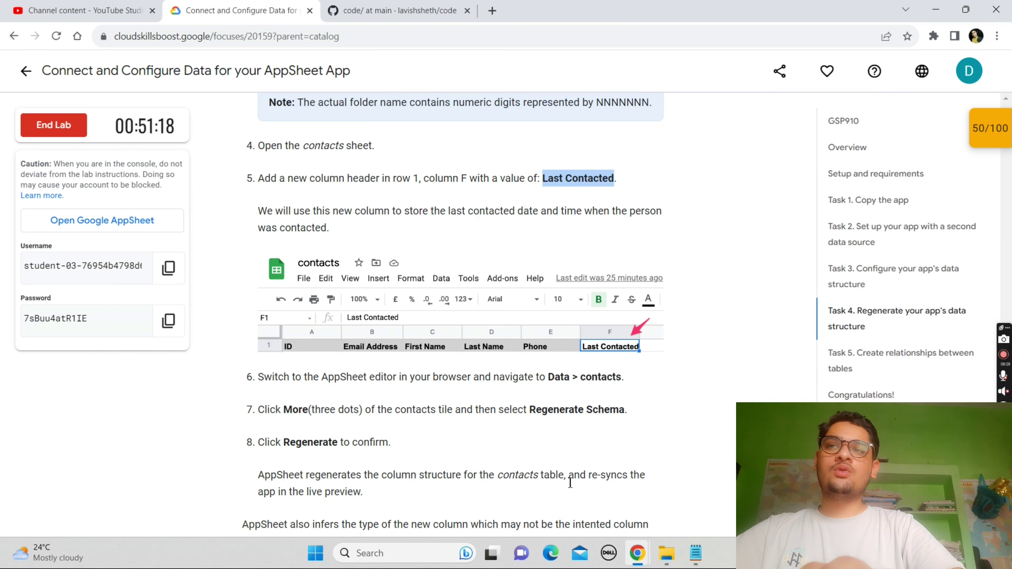
{"action": "scroll", "coordinate": [570, 482], "scroll_direction": "down", "scroll_amount": 2}
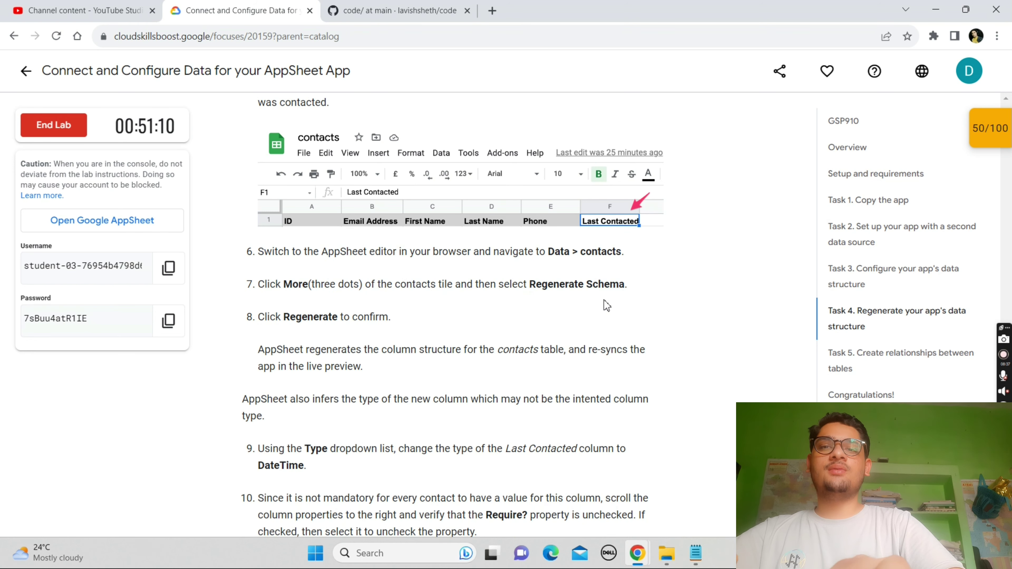
{"action": "mouse_move", "coordinate": [639, 562]}
{"action": "left_click", "coordinate": [684, 482]}
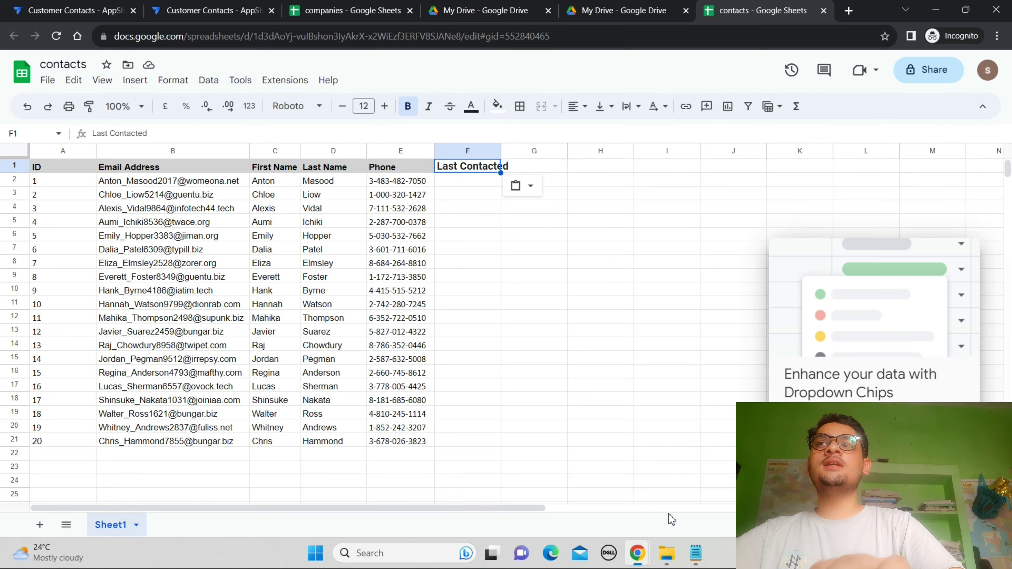
{"action": "left_click", "coordinate": [75, 12]}
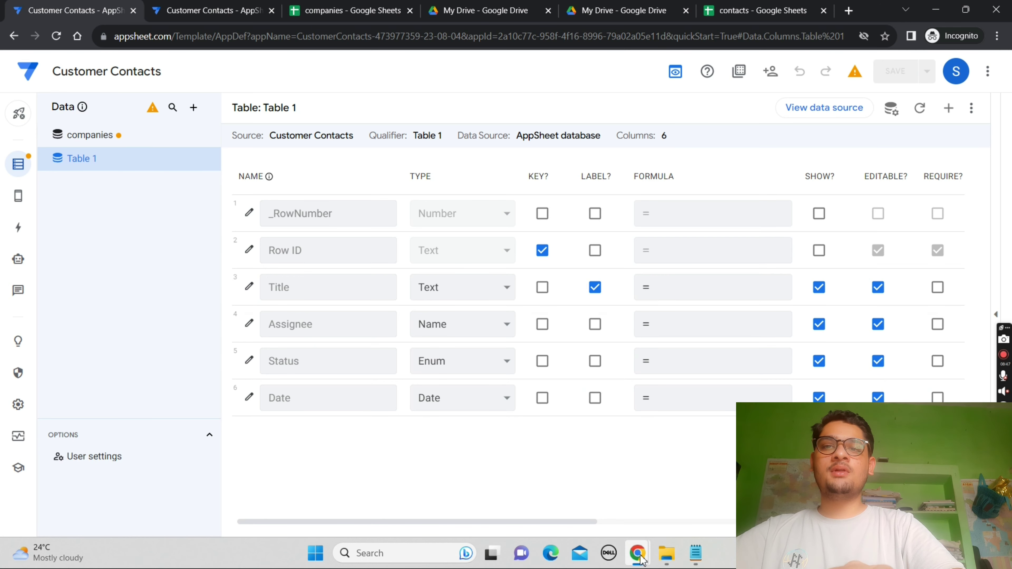
Recheck the lab steps and regenerate the schema of Table 1 in the Customer Contacts app.
{"action": "mouse_move", "coordinate": [638, 553]}
{"action": "mouse_move", "coordinate": [591, 516]}
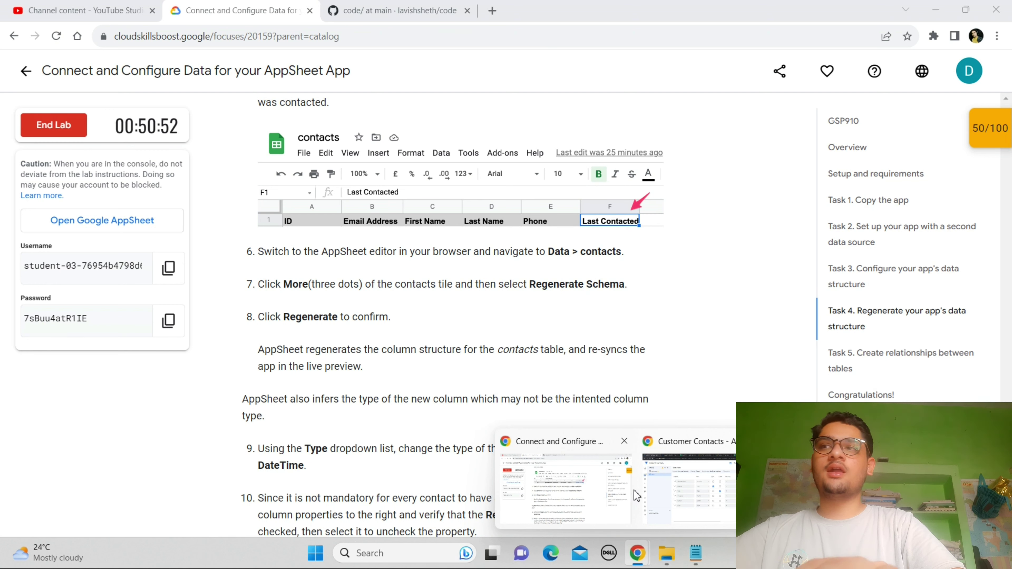
{"action": "left_click", "coordinate": [686, 488]}
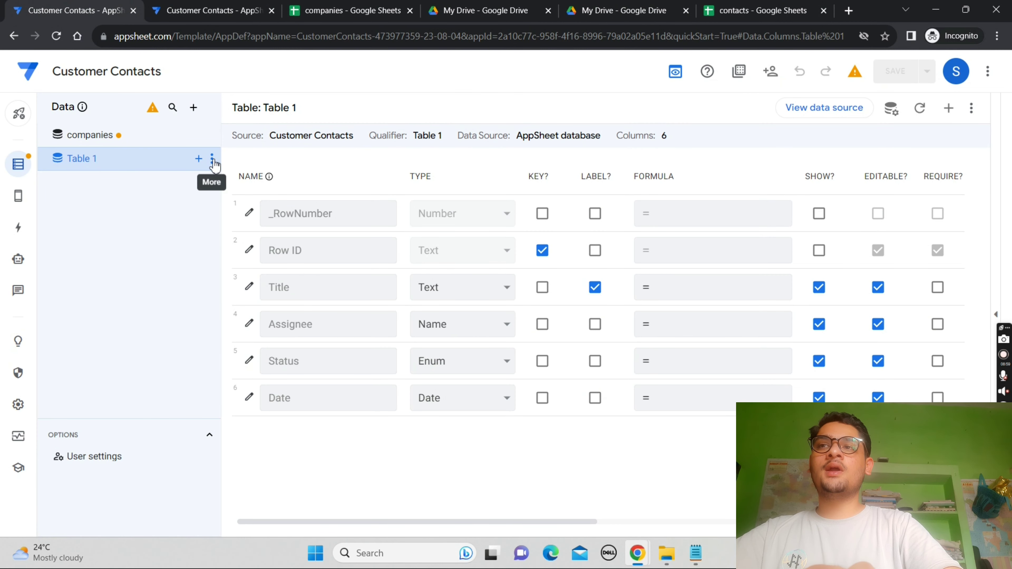
{"action": "left_click", "coordinate": [212, 161]}
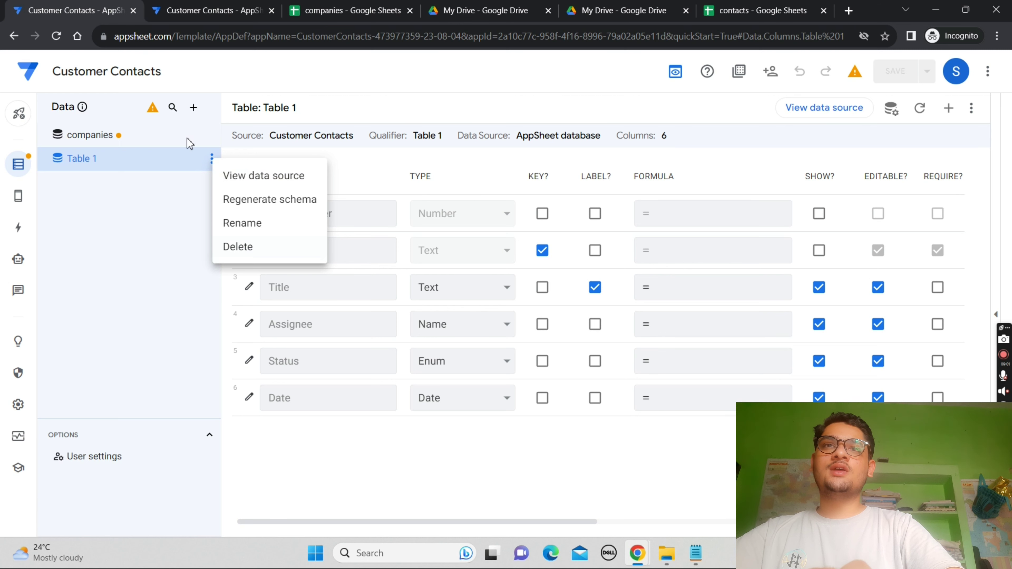
{"action": "left_click", "coordinate": [165, 275]}
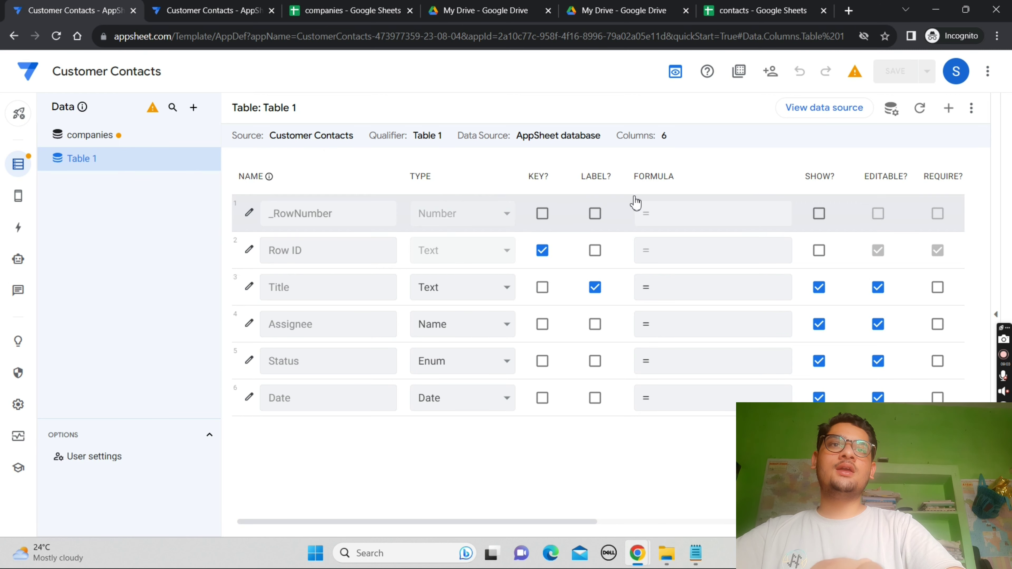
{"action": "left_click", "coordinate": [921, 114]}
{"action": "left_click", "coordinate": [676, 180]}
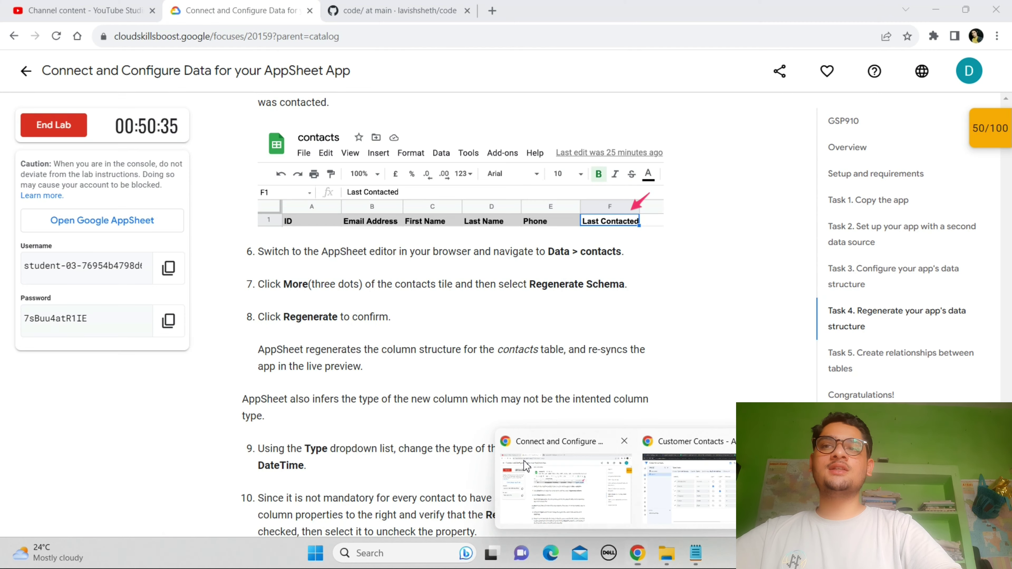
Return to the lab page and read Task 4 steps 9 to 11 on configuring the Last Contacted column and saving.
{"action": "left_click", "coordinate": [527, 466]}
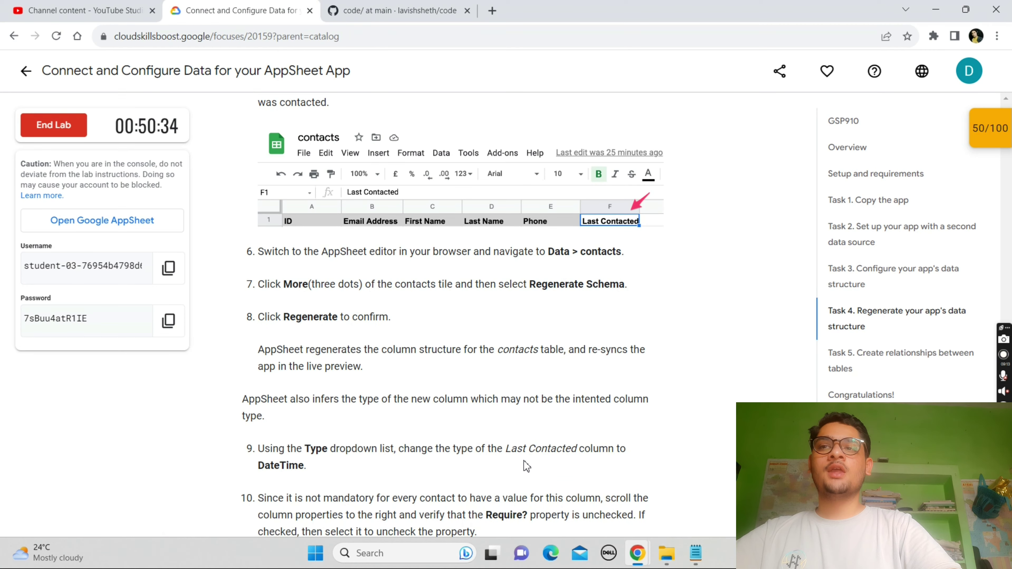
{"action": "scroll", "coordinate": [527, 465], "scroll_direction": "down", "scroll_amount": 5}
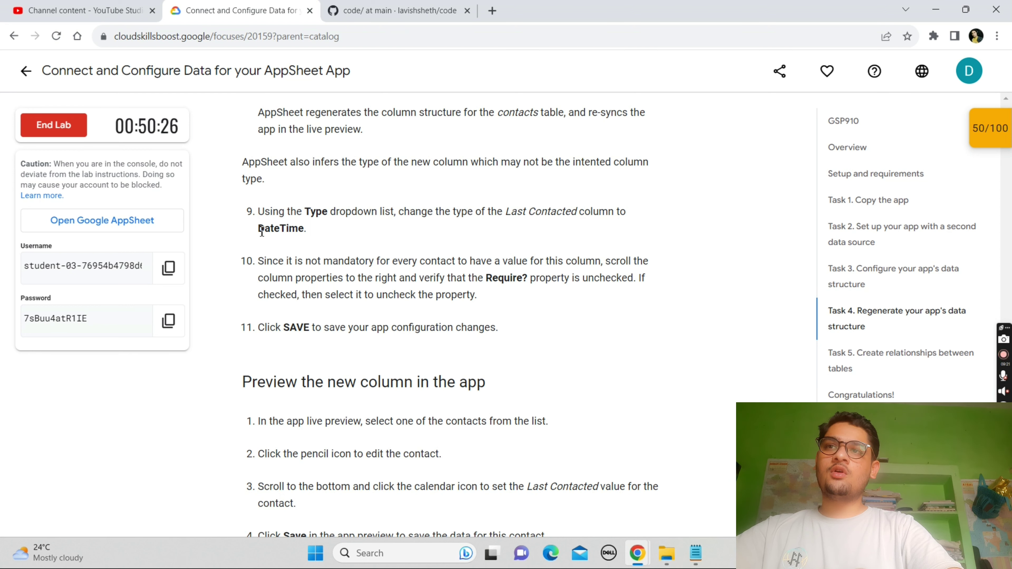
{"action": "left_click_drag", "start_coordinate": [262, 231], "coordinate": [314, 235]}
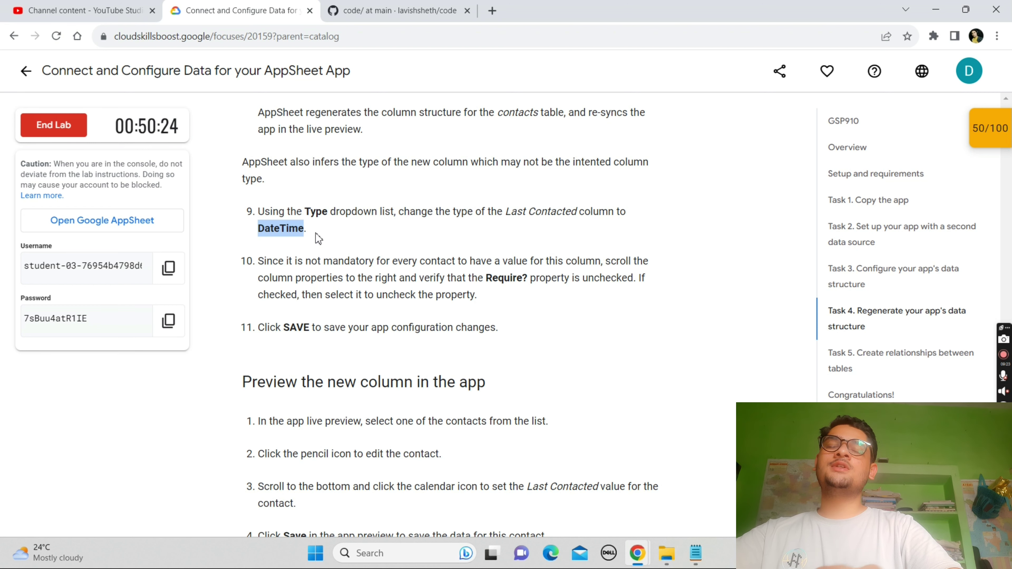
{"action": "scroll", "coordinate": [429, 211], "scroll_direction": "up", "scroll_amount": 4}
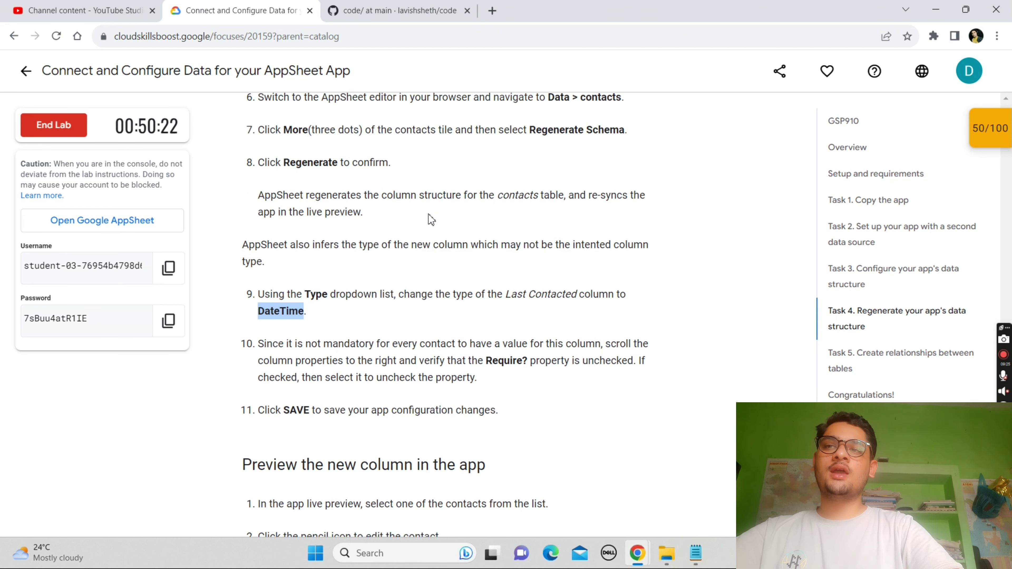
{"action": "scroll", "coordinate": [428, 214], "scroll_direction": "down", "scroll_amount": 3}
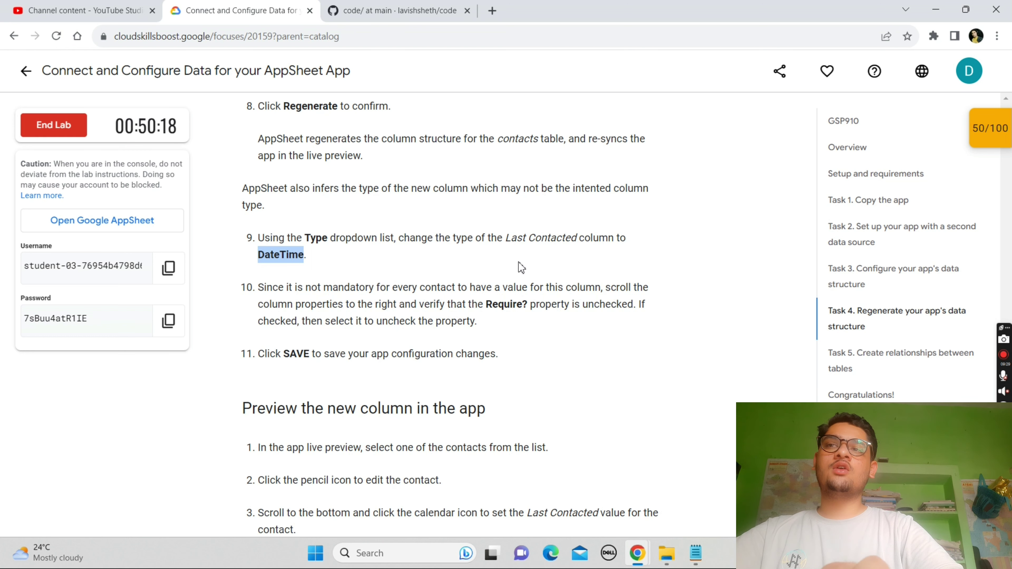
{"action": "scroll", "coordinate": [649, 320], "scroll_direction": "down", "scroll_amount": 4}
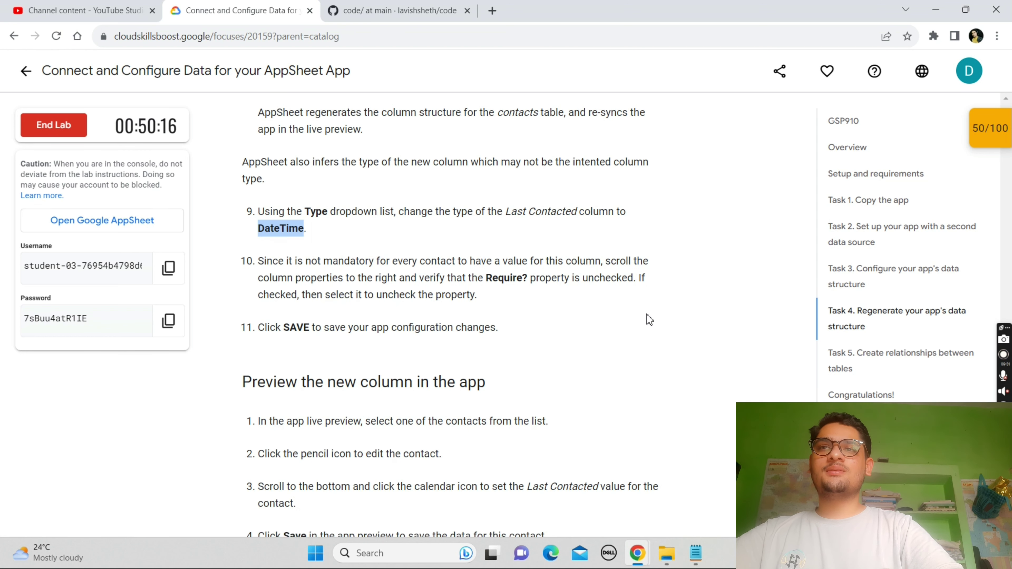
Compare the lab's Task 4 column settings and preview instructions with Table 1's columns in the Customer Contacts editor.
{"action": "mouse_move", "coordinate": [637, 553]}
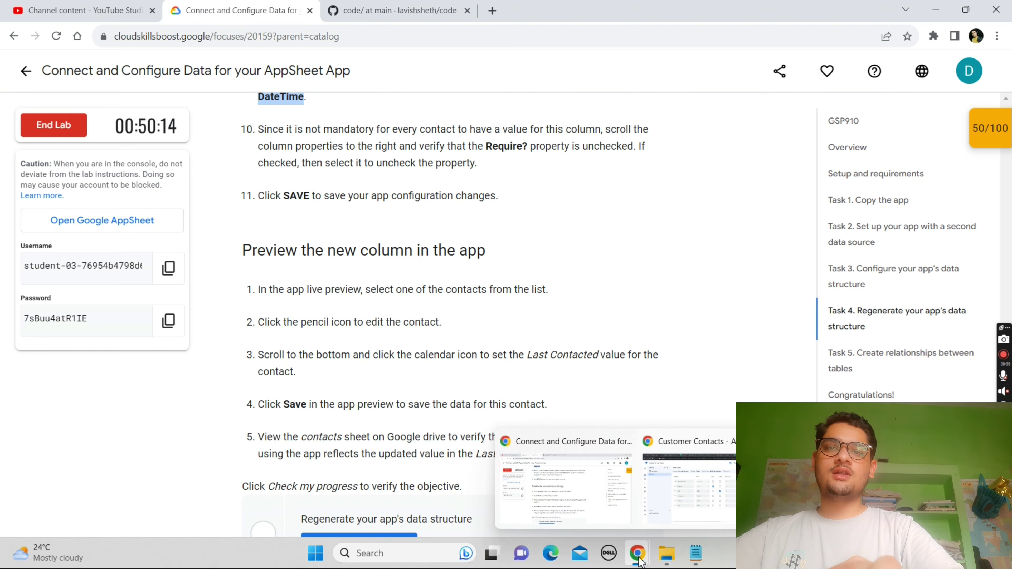
{"action": "left_click", "coordinate": [661, 516]}
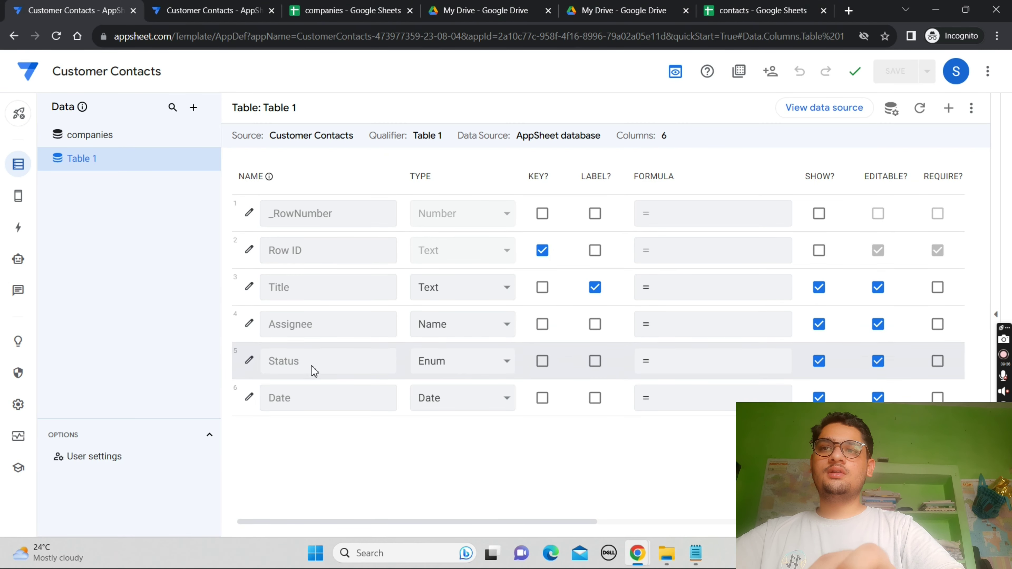
{"action": "mouse_move", "coordinate": [638, 553]}
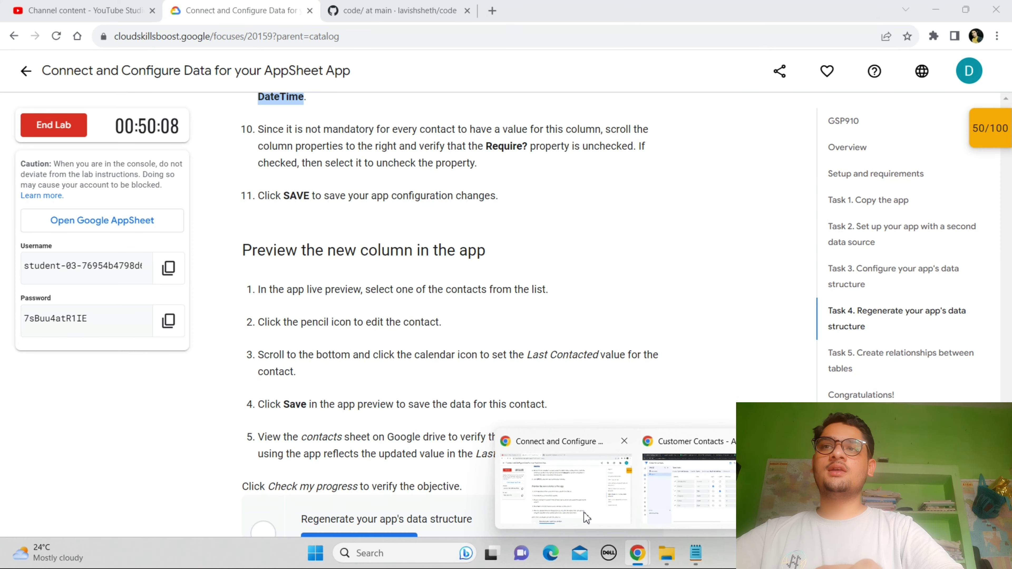
{"action": "left_click", "coordinate": [583, 513]}
{"action": "scroll", "coordinate": [583, 514], "scroll_direction": "up", "scroll_amount": 3}
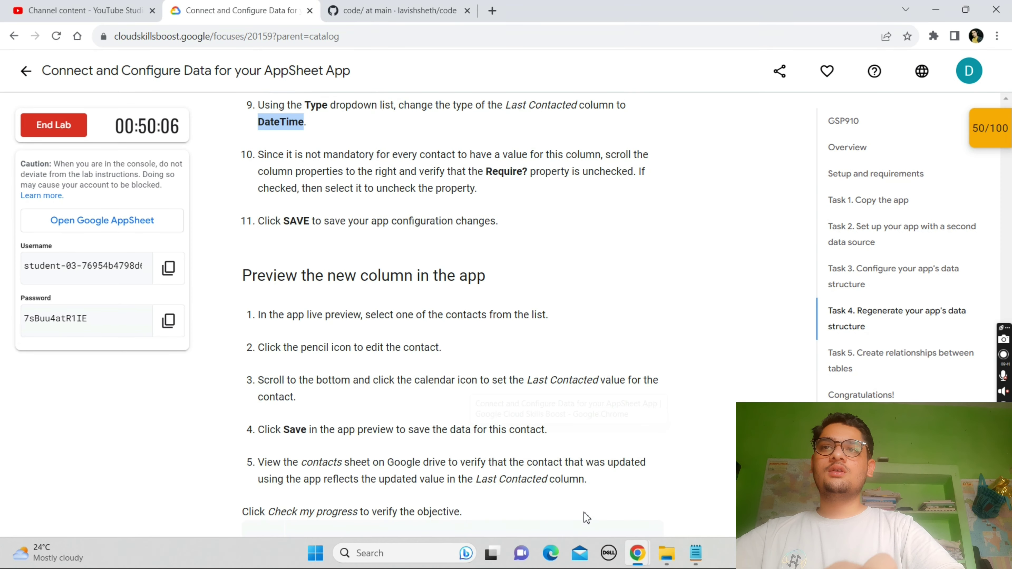
{"action": "mouse_move", "coordinate": [629, 558]}
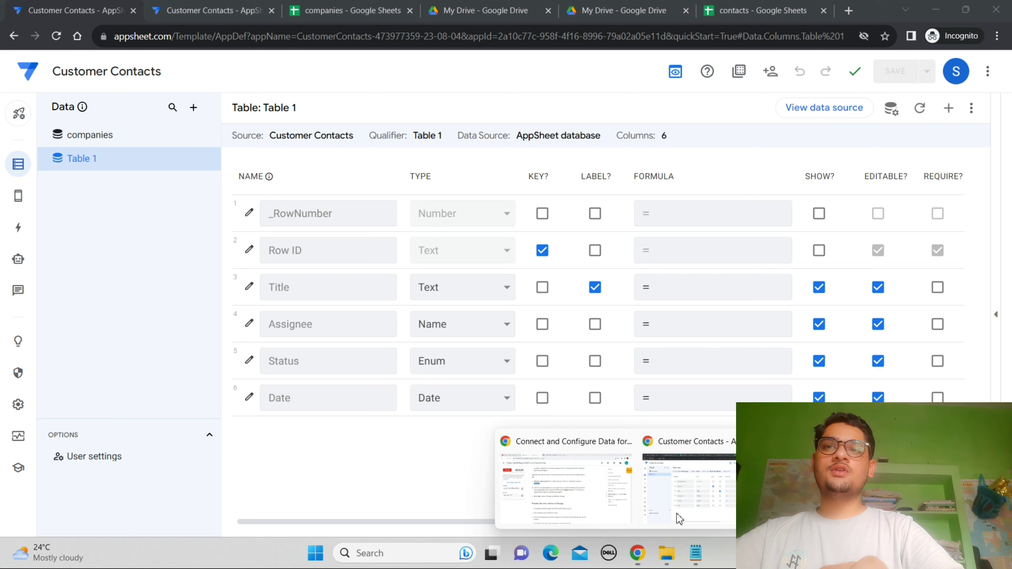
{"action": "left_click", "coordinate": [677, 514]}
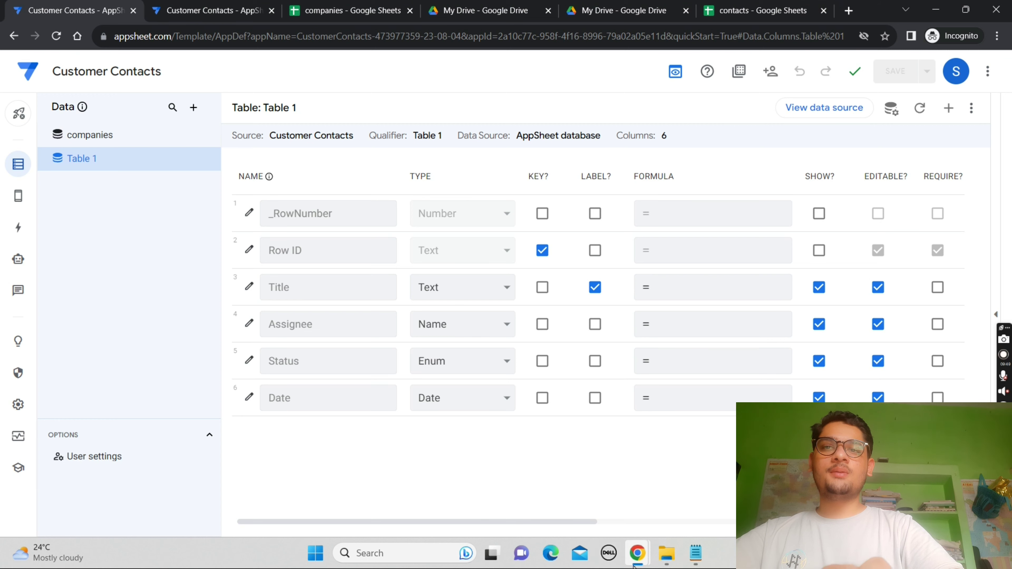
{"action": "left_click", "coordinate": [562, 518]}
{"action": "scroll", "coordinate": [556, 515], "scroll_direction": "down", "scroll_amount": 1}
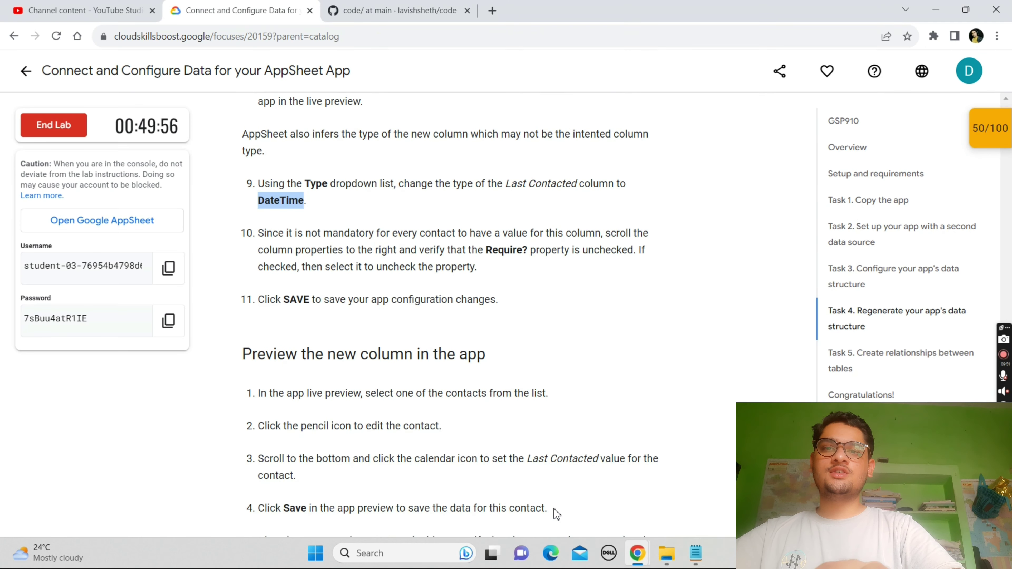
{"action": "scroll", "coordinate": [557, 514], "scroll_direction": "down", "scroll_amount": 2}
{"action": "mouse_move", "coordinate": [650, 562]}
{"action": "left_click", "coordinate": [681, 512]}
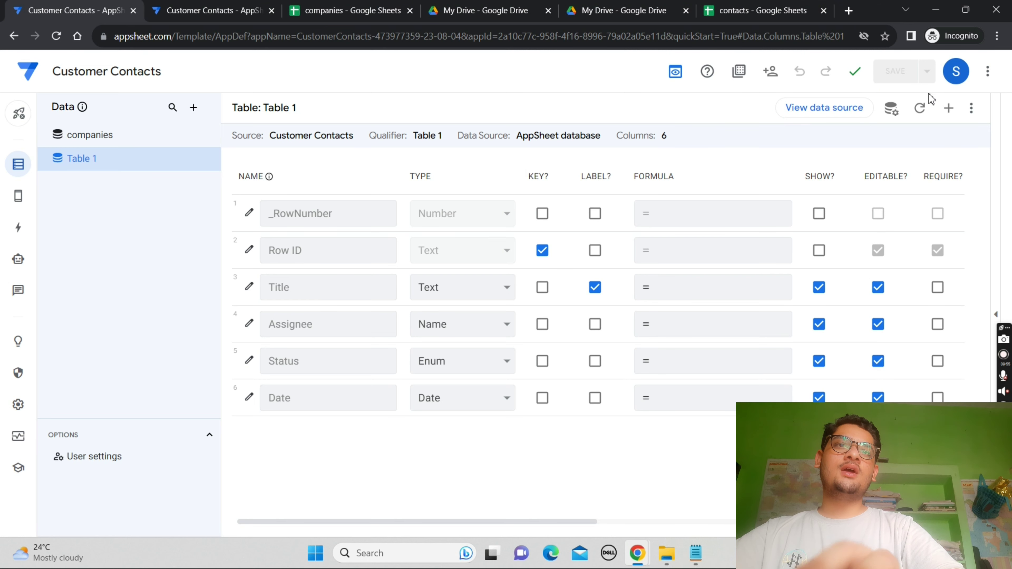
Look over Table 1's extra options, switch to the legacy editor and expand the Table 1 column list.
{"action": "left_click", "coordinate": [971, 108]}
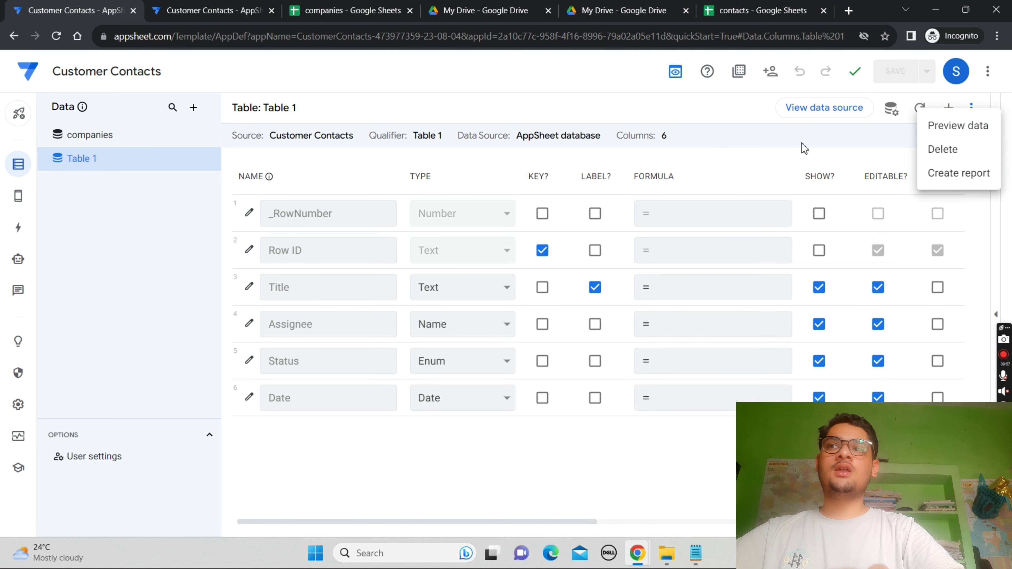
{"action": "left_click", "coordinate": [786, 135]}
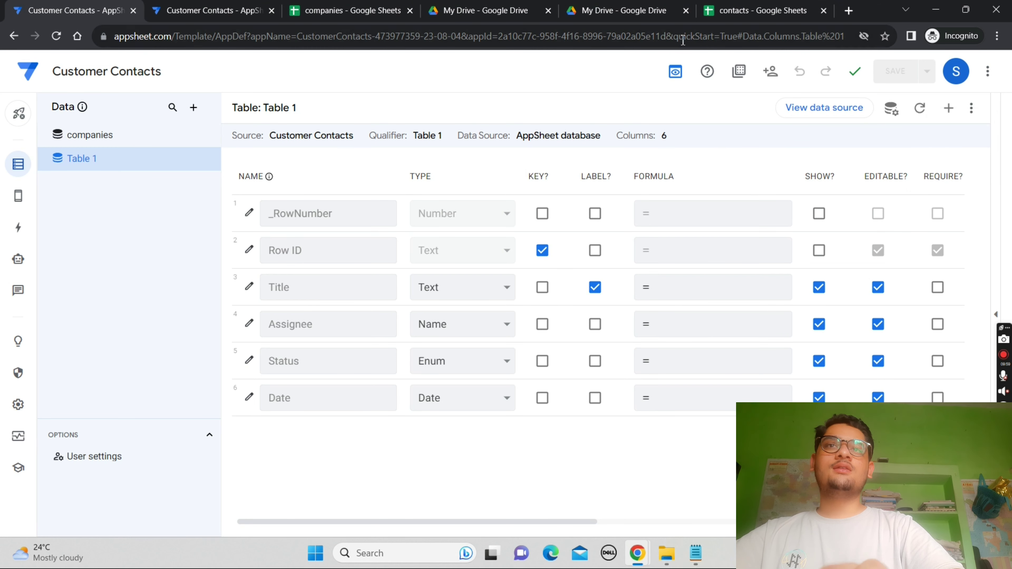
{"action": "left_click", "coordinate": [677, 74]}
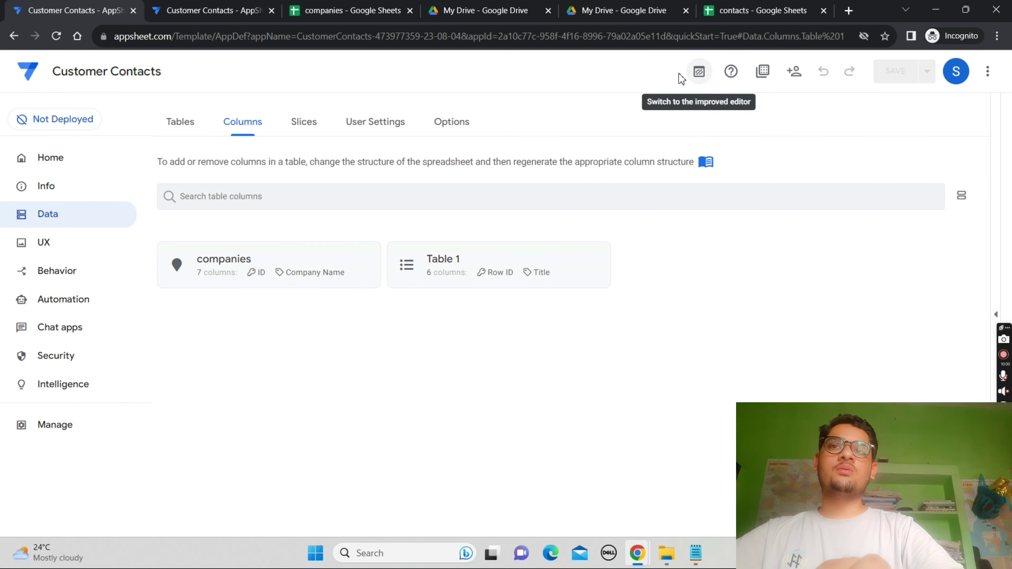
{"action": "left_click", "coordinate": [465, 274]}
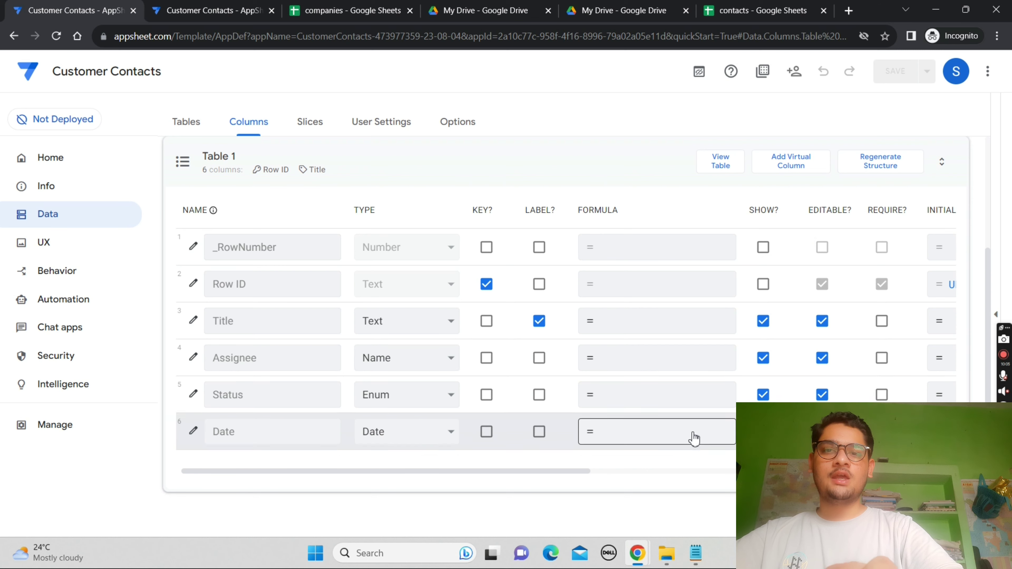
Return to the lab page and check progress on the Regenerate your app's data structure objective.
{"action": "mouse_move", "coordinate": [644, 546]}
{"action": "left_click", "coordinate": [581, 494]}
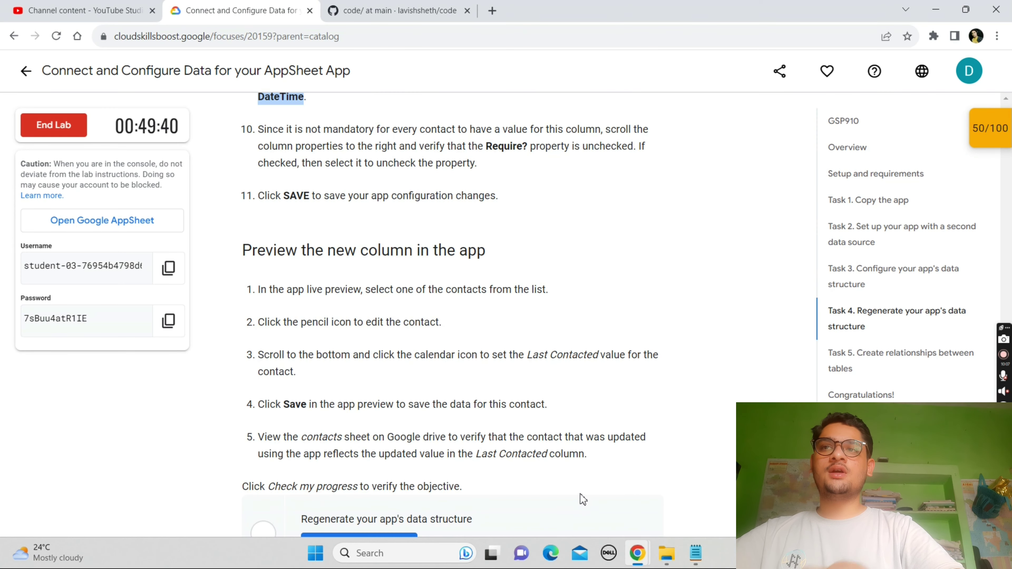
{"action": "scroll", "coordinate": [581, 496], "scroll_direction": "down", "scroll_amount": 2}
{"action": "left_click", "coordinate": [310, 463]}
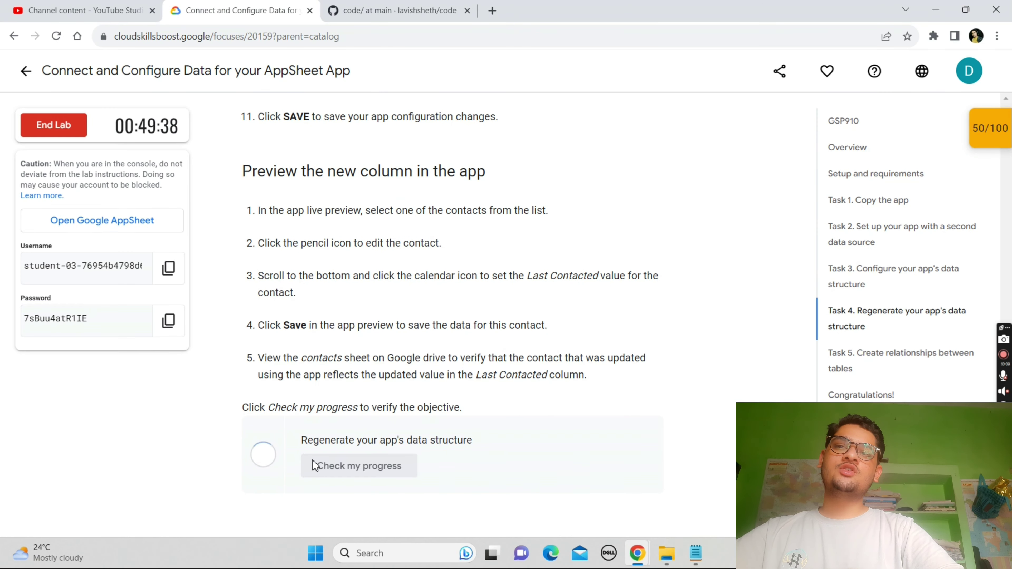
{"action": "scroll", "coordinate": [455, 457], "scroll_direction": "down", "scroll_amount": 8}
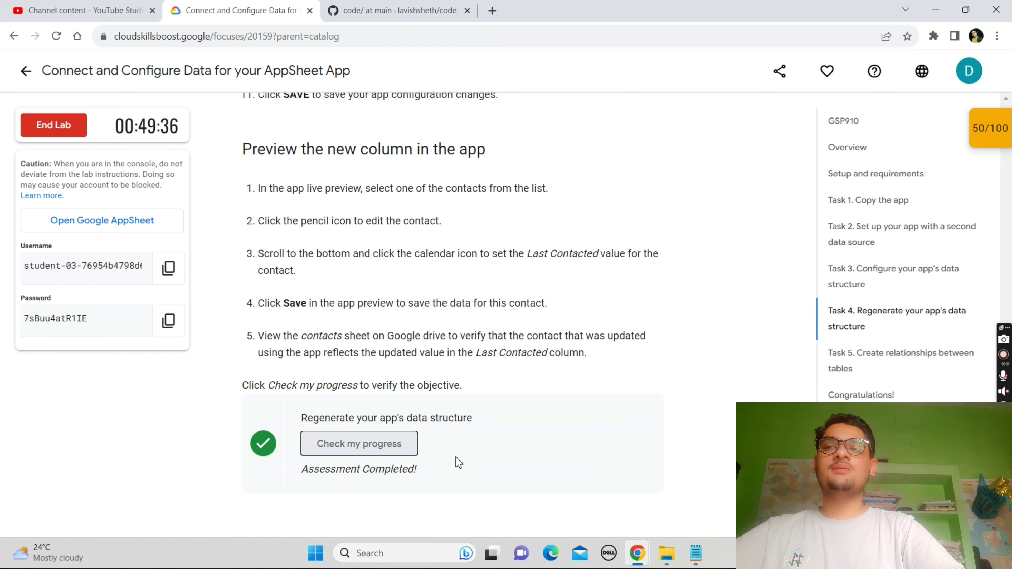
Read the opening of Task 5 and copy the column header Company ID from step 1.
{"action": "scroll", "coordinate": [458, 462], "scroll_direction": "down", "scroll_amount": 3}
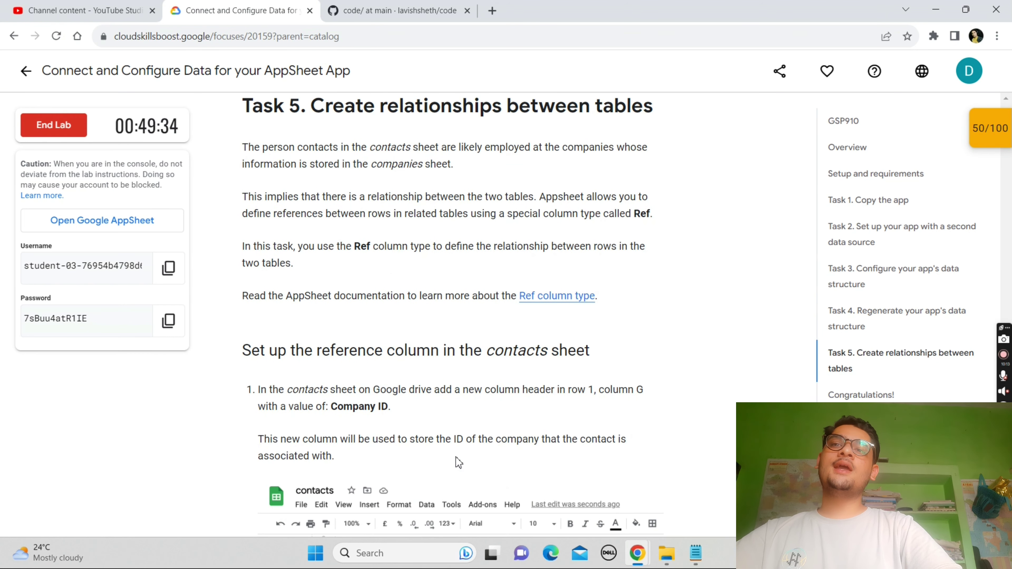
{"action": "scroll", "coordinate": [458, 463], "scroll_direction": "down", "scroll_amount": 3}
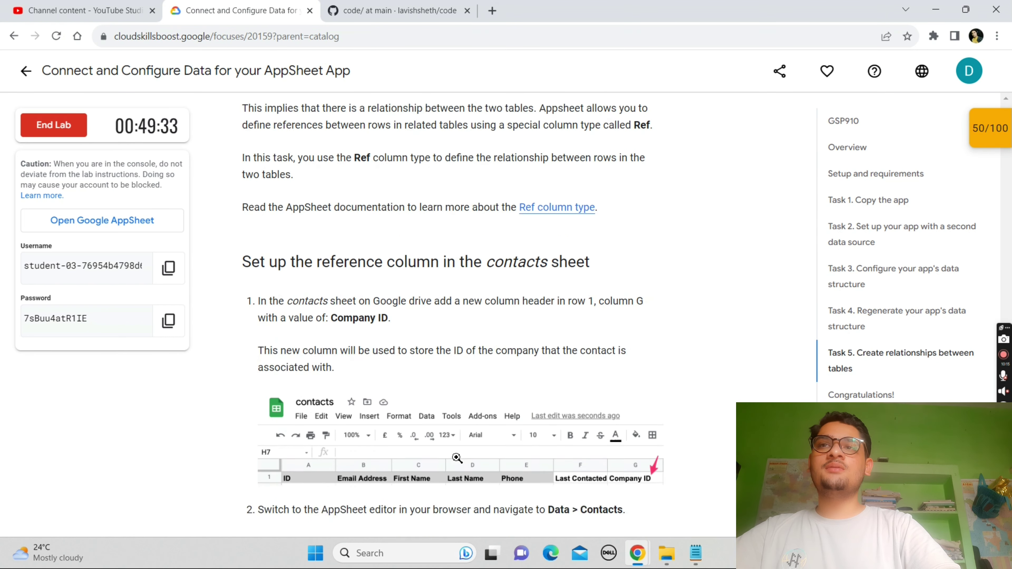
{"action": "scroll", "coordinate": [456, 457], "scroll_direction": "up", "scroll_amount": 1}
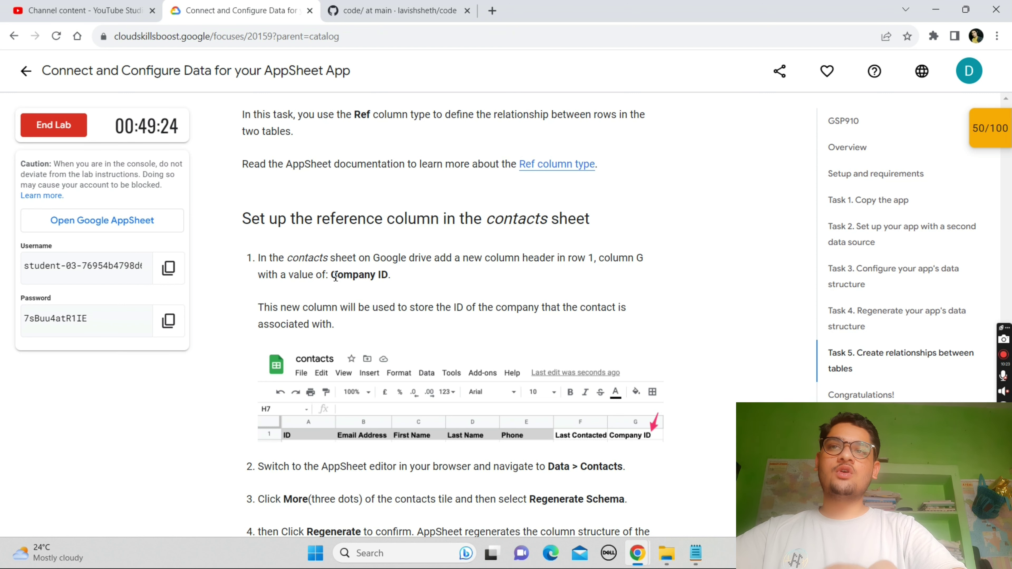
{"action": "left_click_drag", "start_coordinate": [335, 276], "coordinate": [390, 279]}
{"action": "key", "text": "ctrl+c"}
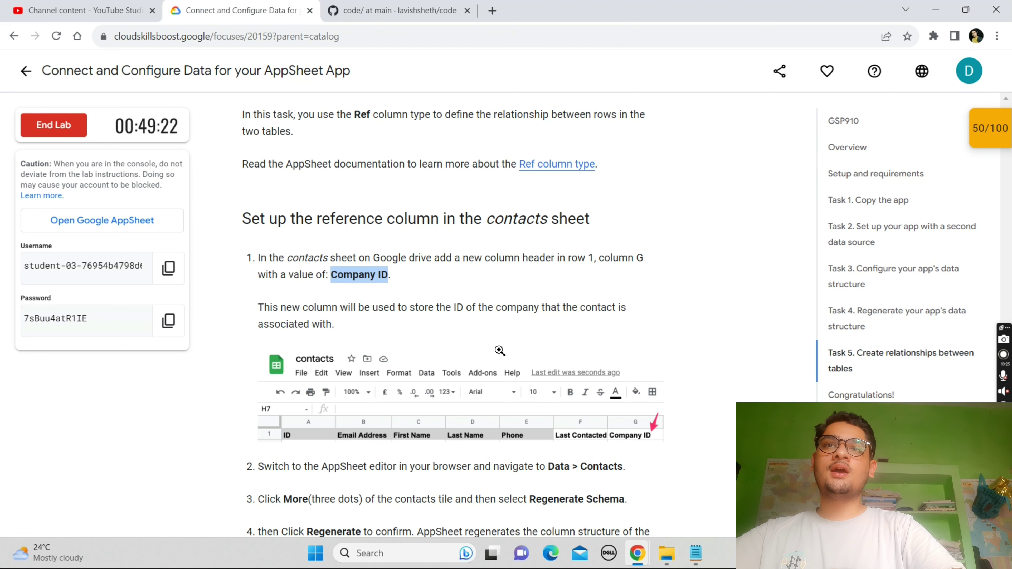
{"action": "scroll", "coordinate": [499, 351], "scroll_direction": "down", "scroll_amount": 1}
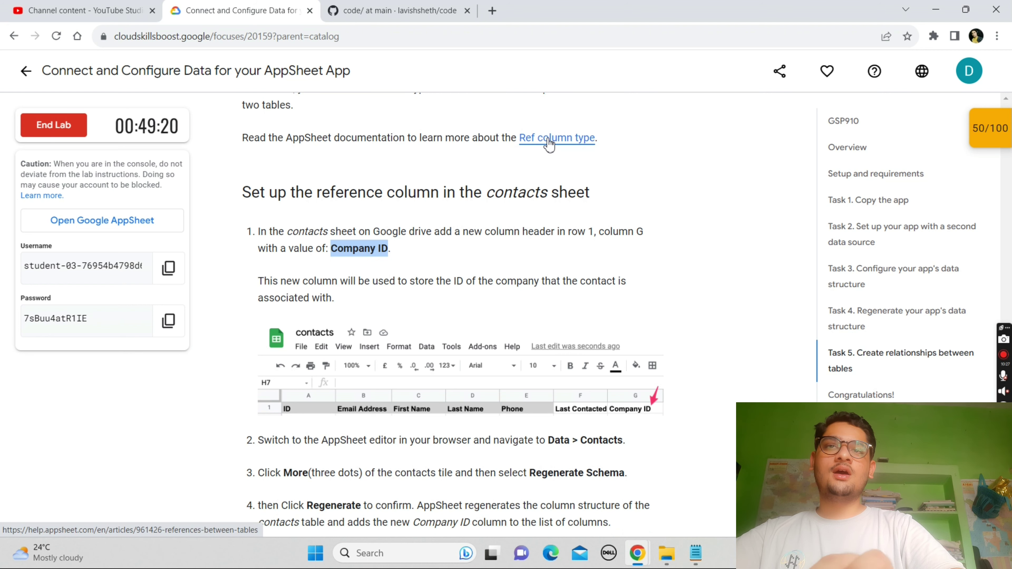
Open the contacts spreadsheet and paste Company ID as the column header in cell G1.
{"action": "mouse_move", "coordinate": [637, 560]}
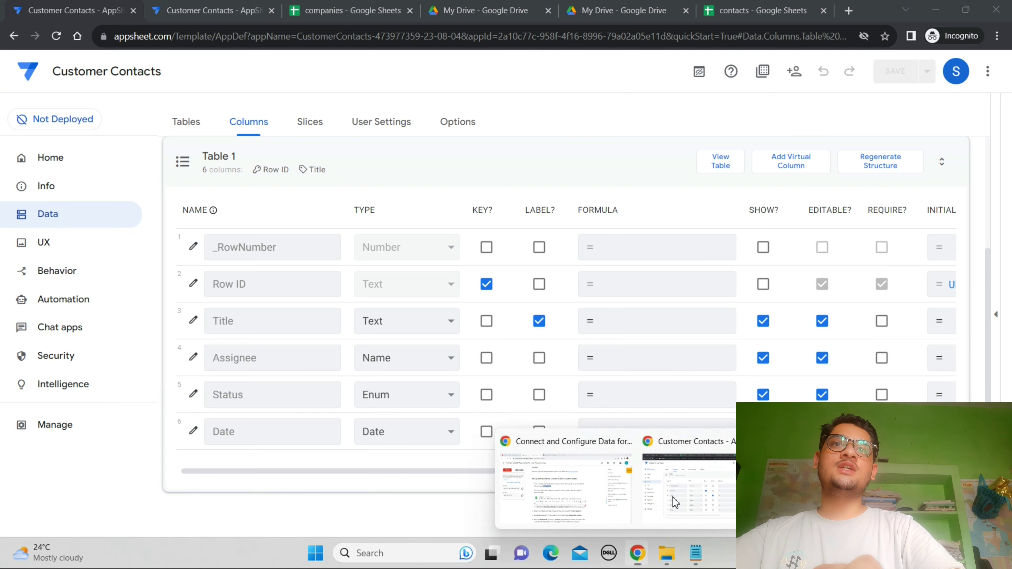
{"action": "left_click", "coordinate": [673, 501]}
{"action": "left_click", "coordinate": [725, 7]}
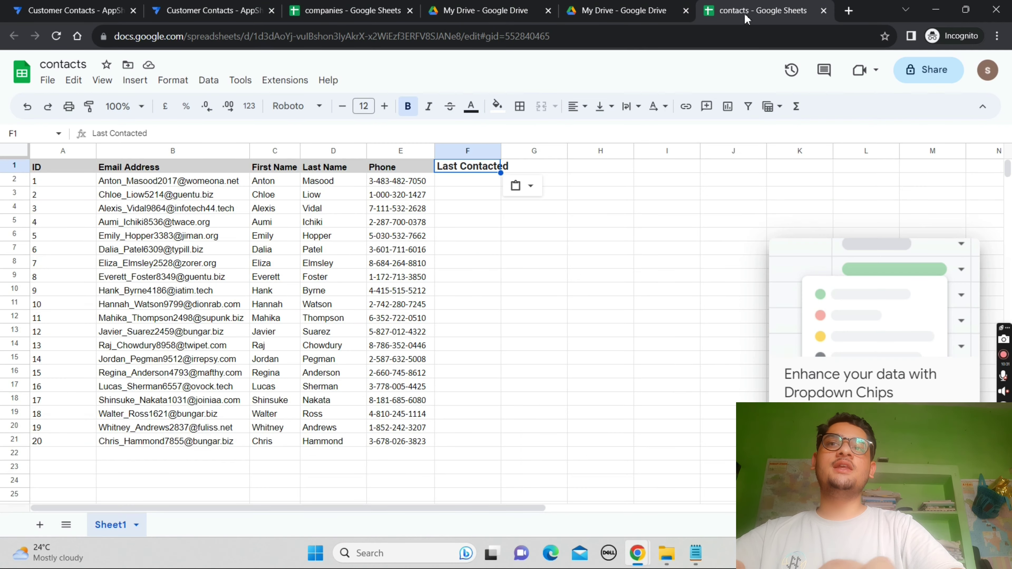
{"action": "left_click", "coordinate": [554, 167]}
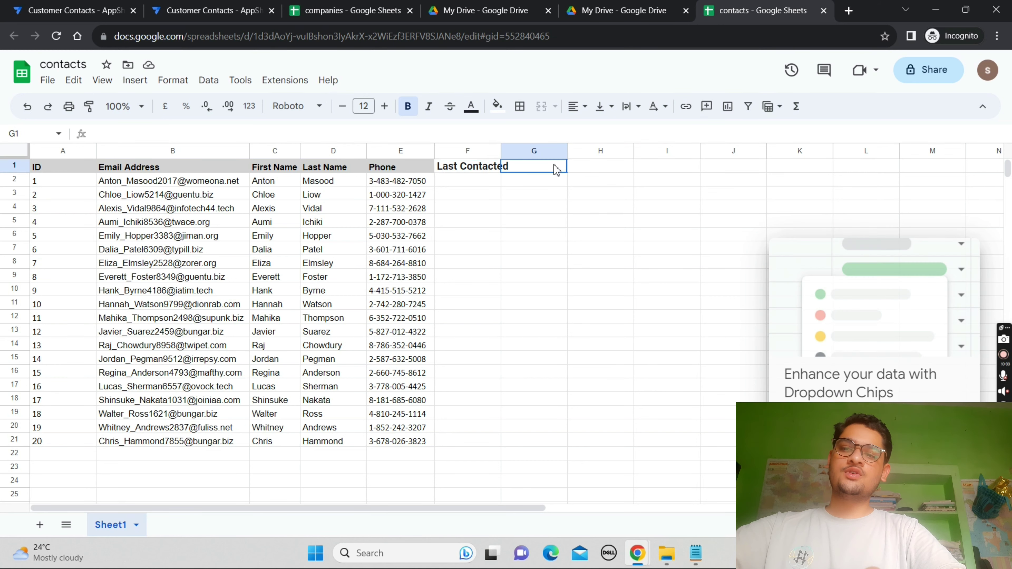
{"action": "key", "text": "ctrl+v"}
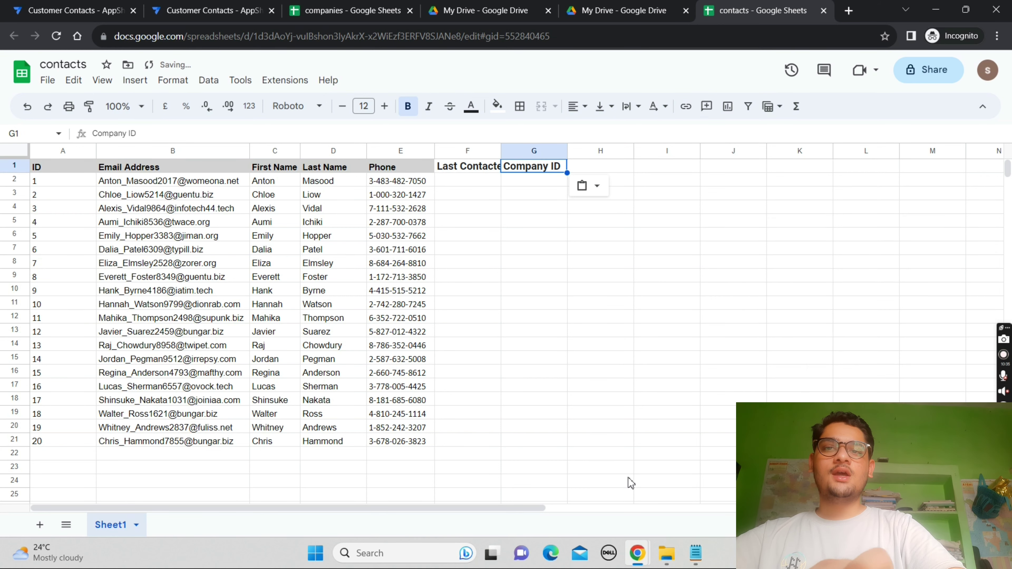
Read Task 5 steps 2 to 6 on regenerating the contacts schema and configuring the Company ID column.
{"action": "mouse_move", "coordinate": [638, 553]}
{"action": "left_click", "coordinate": [550, 454]}
{"action": "scroll", "coordinate": [553, 460], "scroll_direction": "down", "scroll_amount": 1}
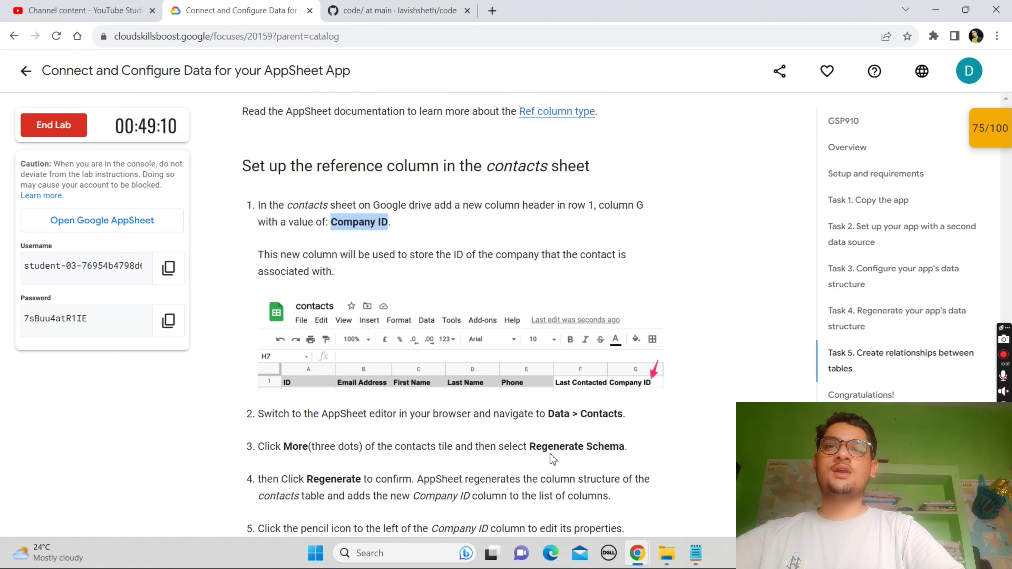
{"action": "scroll", "coordinate": [553, 460], "scroll_direction": "down", "scroll_amount": 5}
Switch to AppSheet and compare the contacts table in the copied app with Table 1 in the other Customer Contacts app.
{"action": "mouse_move", "coordinate": [644, 553]}
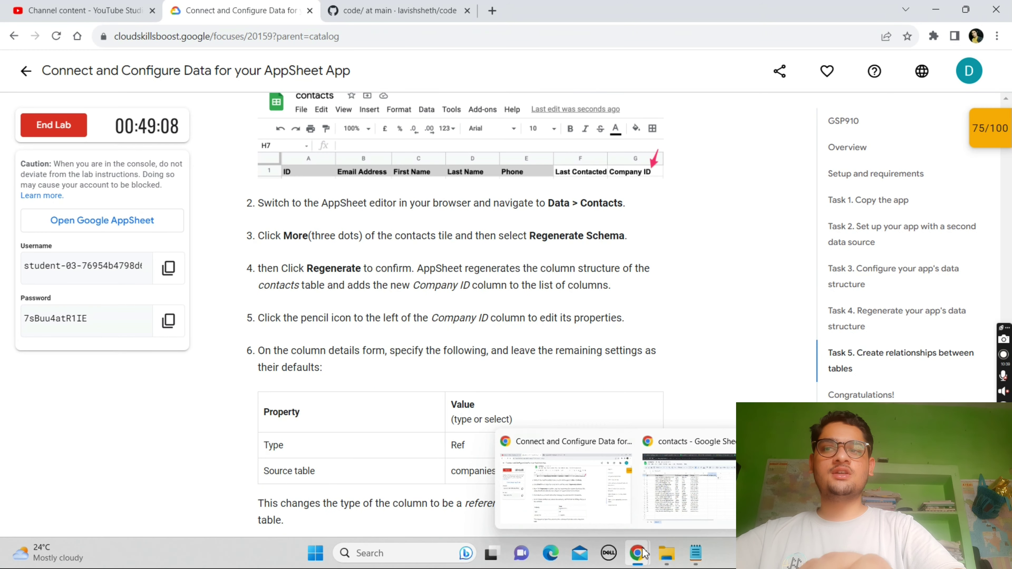
{"action": "left_click", "coordinate": [693, 502]}
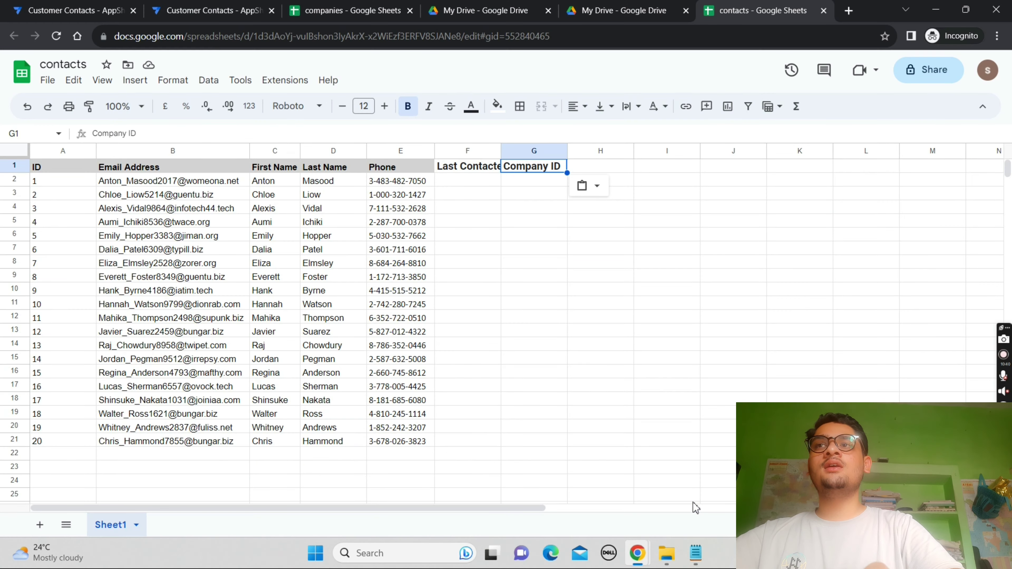
{"action": "left_click", "coordinate": [74, 8]}
{"action": "left_click", "coordinate": [187, 8]}
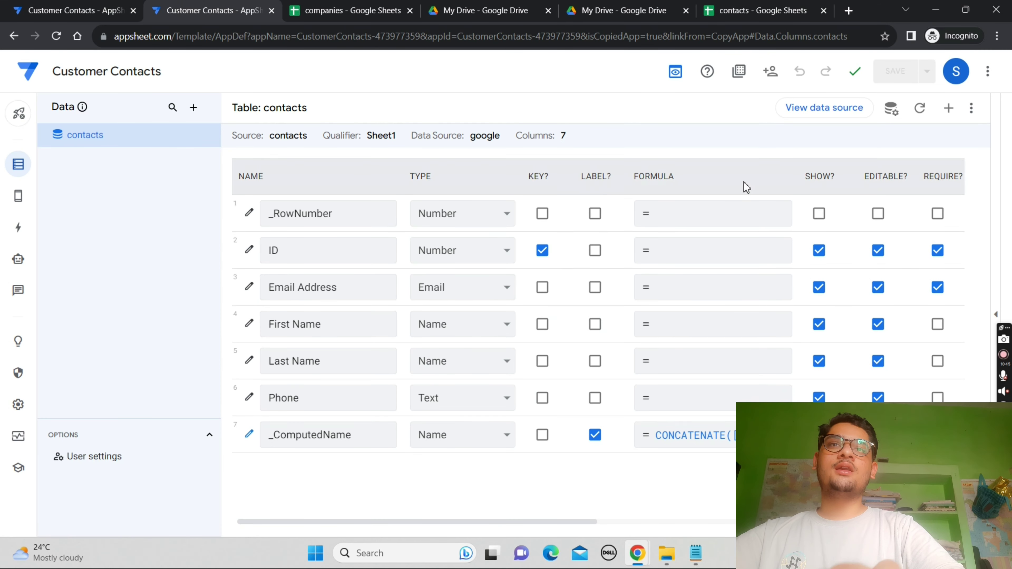
{"action": "left_click", "coordinate": [6, 17]}
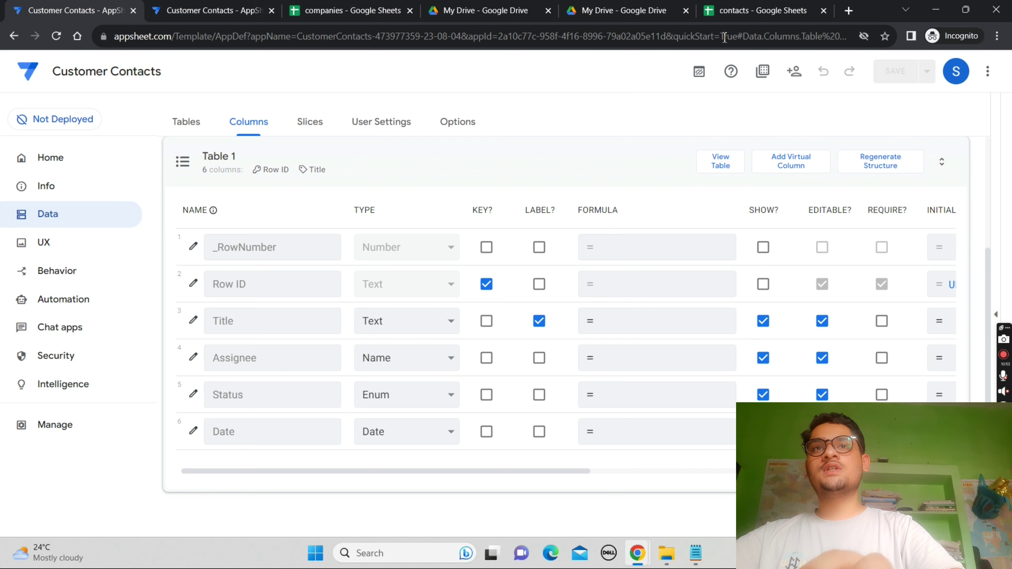
Switch back to the improved editor and regenerate the schema of the companies table.
{"action": "left_click", "coordinate": [699, 73]}
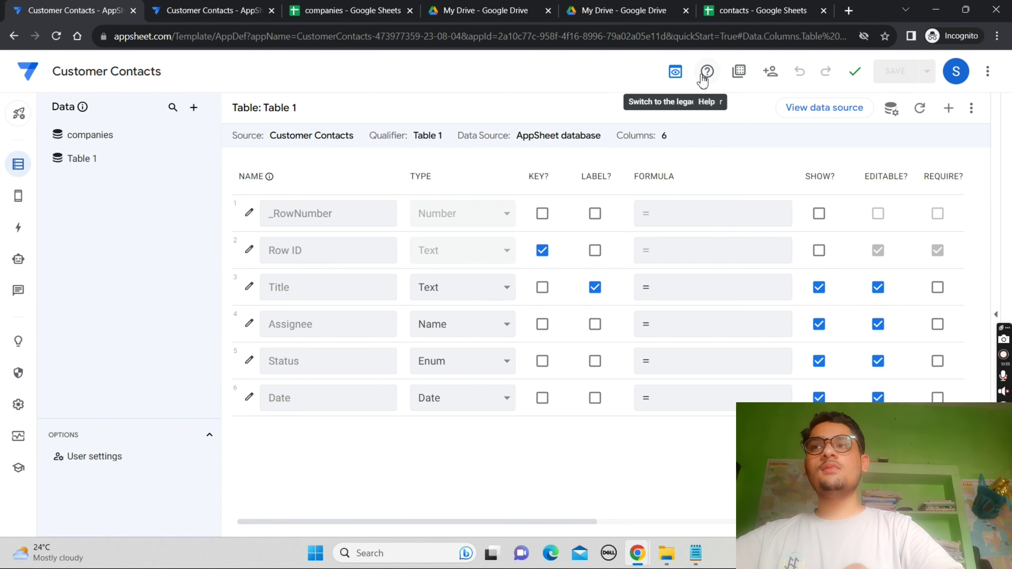
{"action": "left_click", "coordinate": [91, 137]}
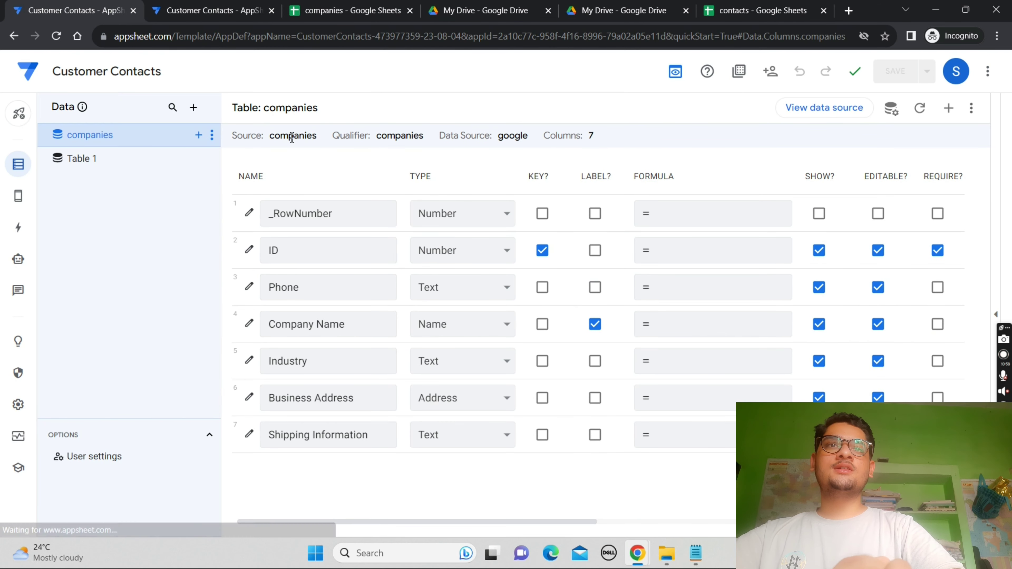
{"action": "left_click", "coordinate": [920, 108]}
{"action": "left_click", "coordinate": [668, 179]}
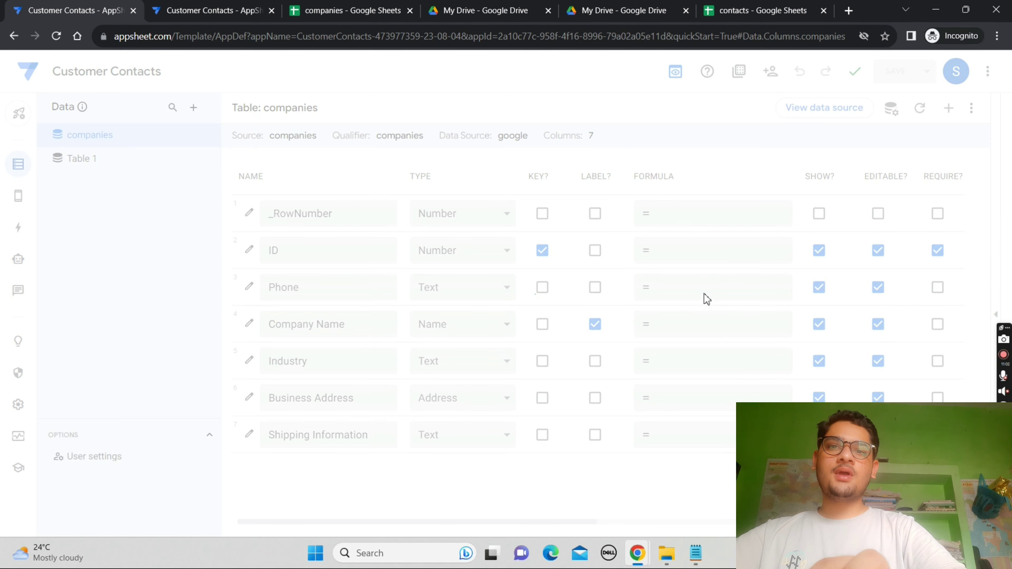
Return to the lab page and read the remaining Task 5 instructions down to the Create relationships between tables progress check.
{"action": "mouse_move", "coordinate": [637, 552]}
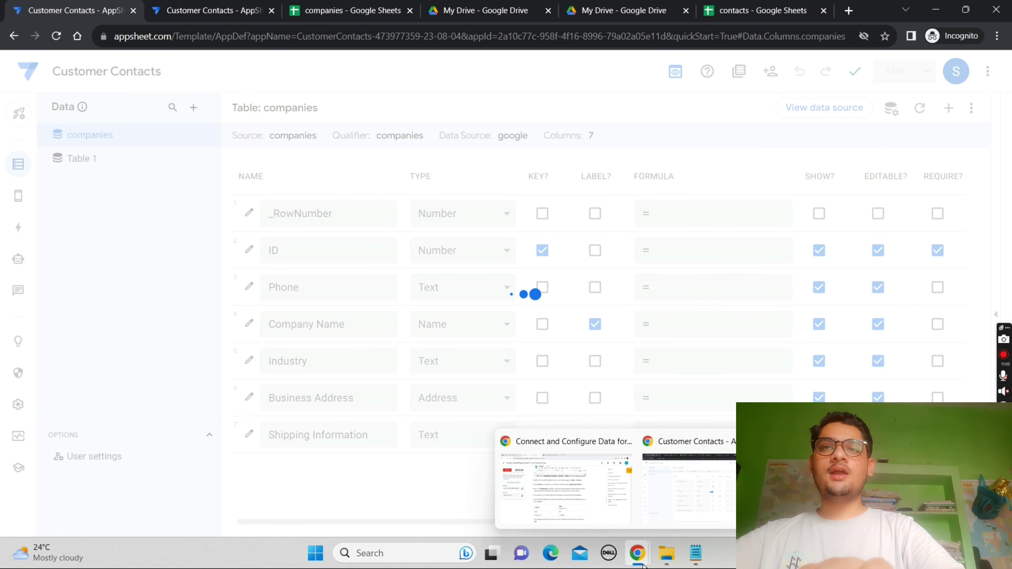
{"action": "left_click", "coordinate": [568, 477]}
{"action": "scroll", "coordinate": [569, 477], "scroll_direction": "down", "scroll_amount": 7}
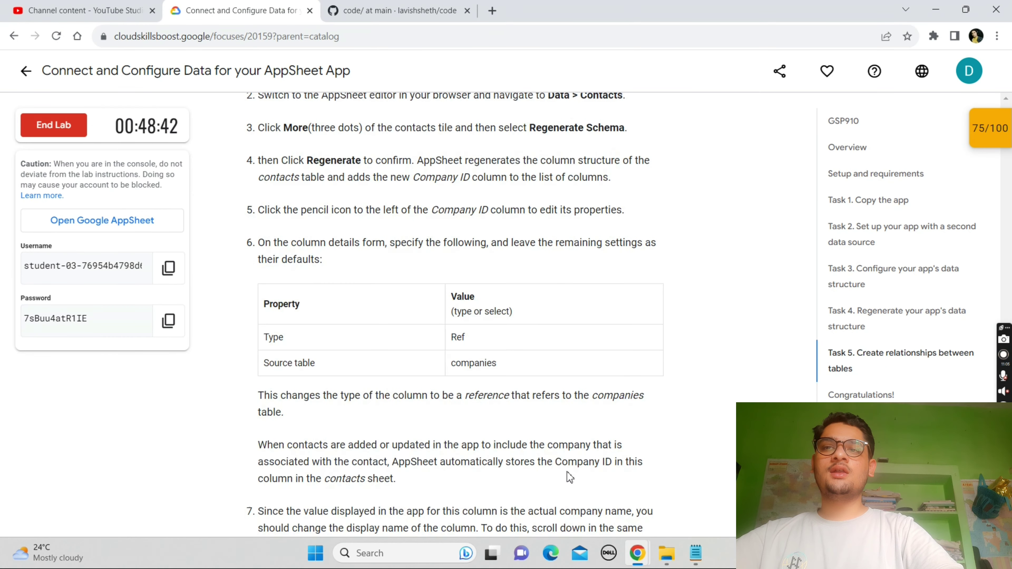
{"action": "scroll", "coordinate": [570, 477], "scroll_direction": "down", "scroll_amount": 5}
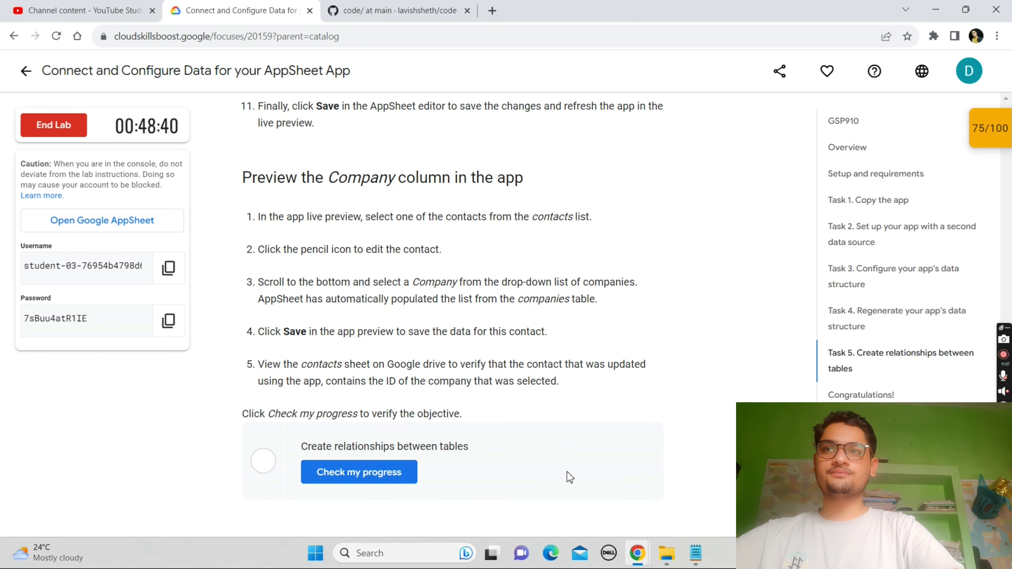
Review Task 5 steps 2 to 6, then switch to the AppSheet editor and regenerate the companies table's schema.
{"action": "scroll", "coordinate": [556, 472], "scroll_direction": "up", "scroll_amount": 12}
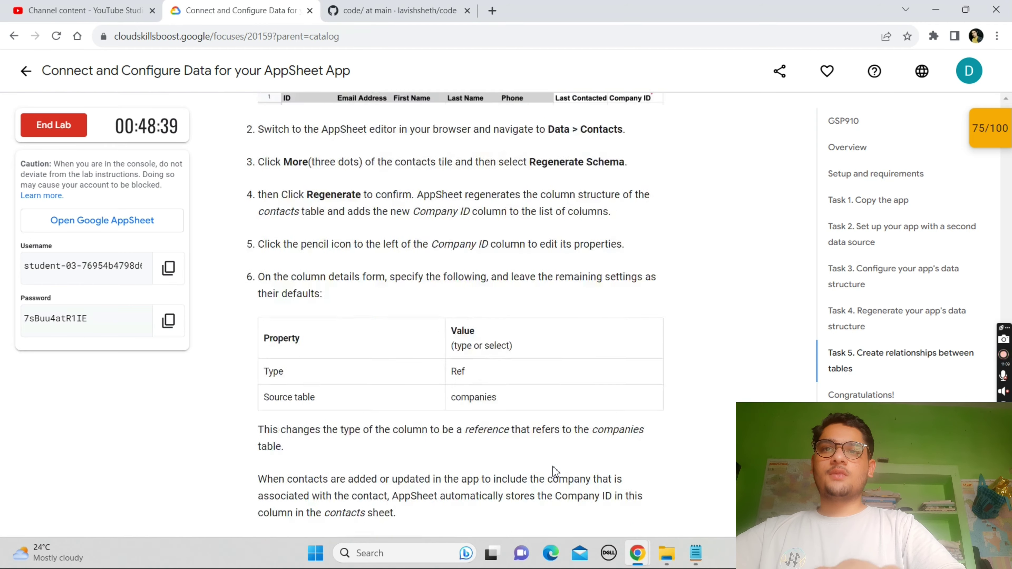
{"action": "scroll", "coordinate": [556, 472], "scroll_direction": "down", "scroll_amount": 3}
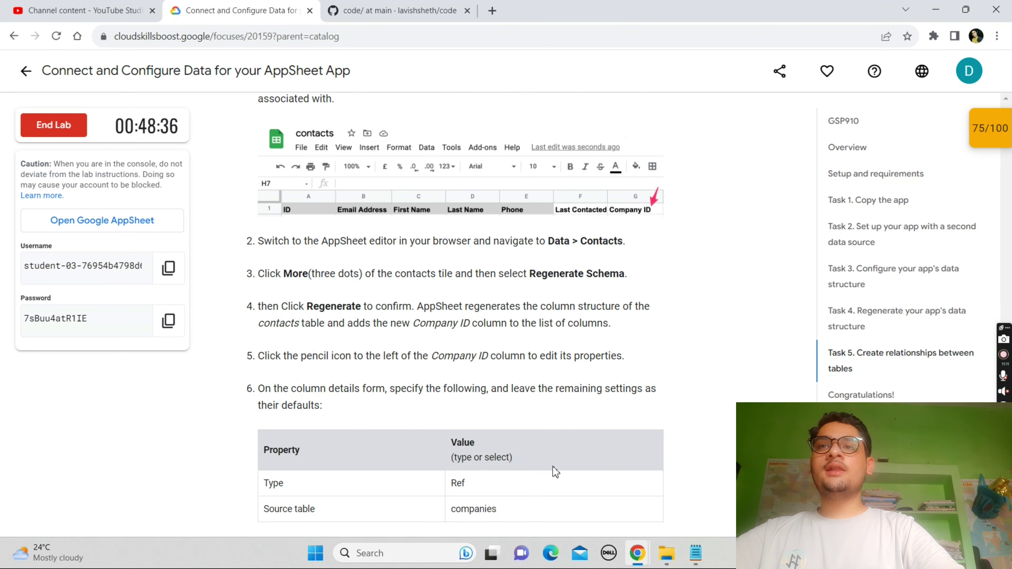
{"action": "mouse_move", "coordinate": [638, 553]}
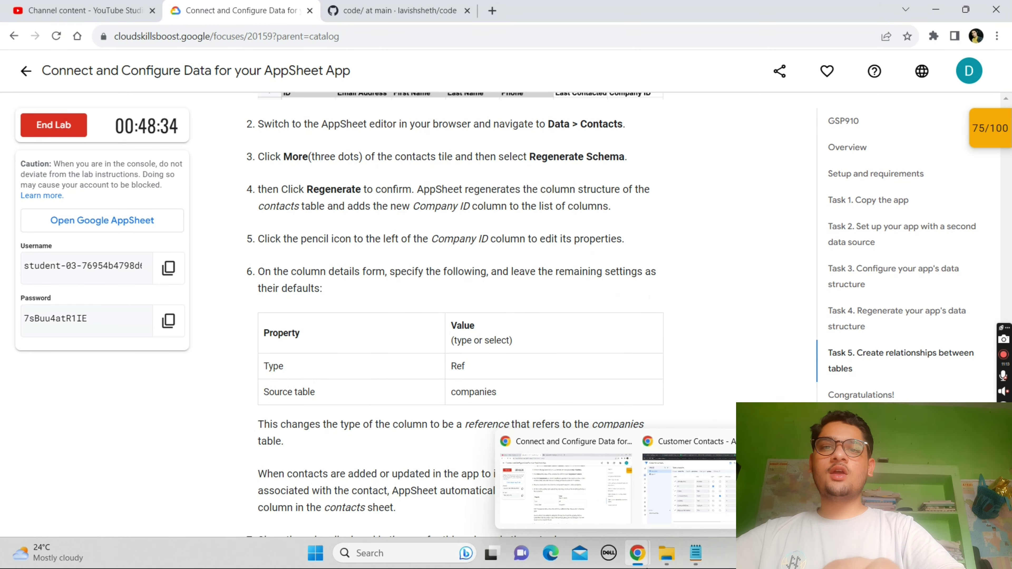
{"action": "left_click", "coordinate": [686, 505]}
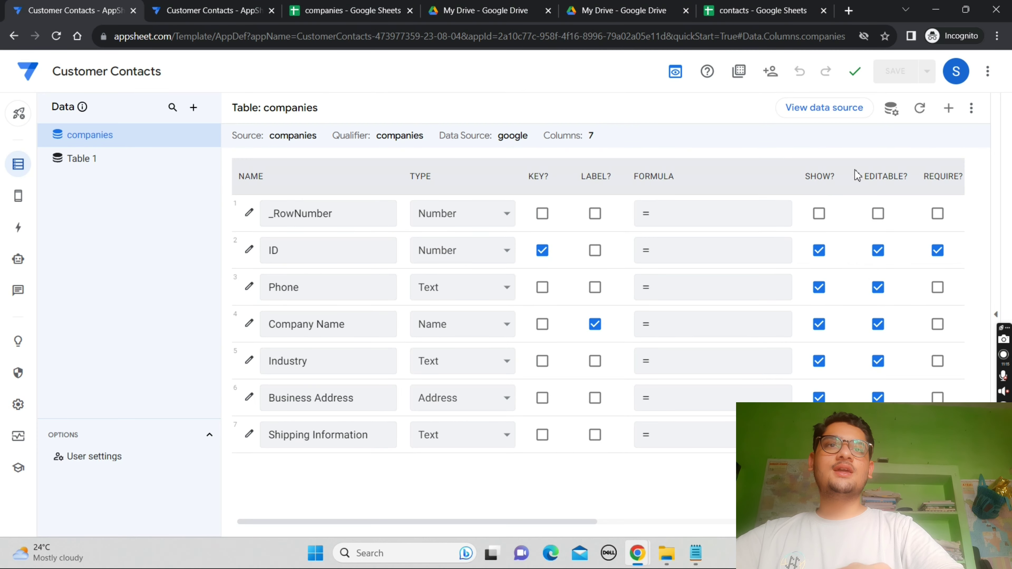
{"action": "left_click", "coordinate": [921, 108]}
{"action": "left_click", "coordinate": [672, 179]}
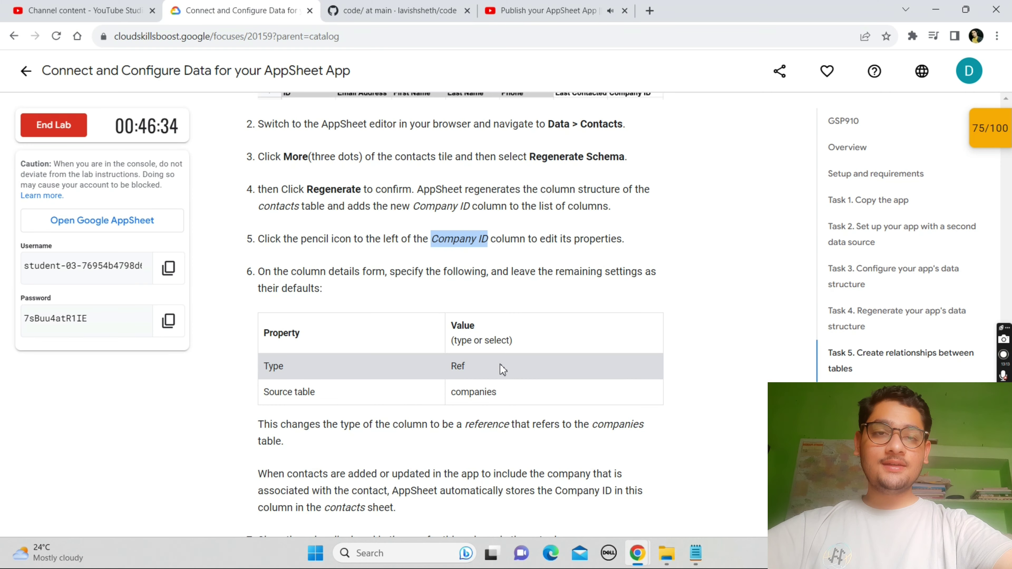
Review the remaining Task 5 instructions on the lab page and check the progress of Create relationships between tables.
{"action": "scroll", "coordinate": [503, 369], "scroll_direction": "down", "scroll_amount": 10}
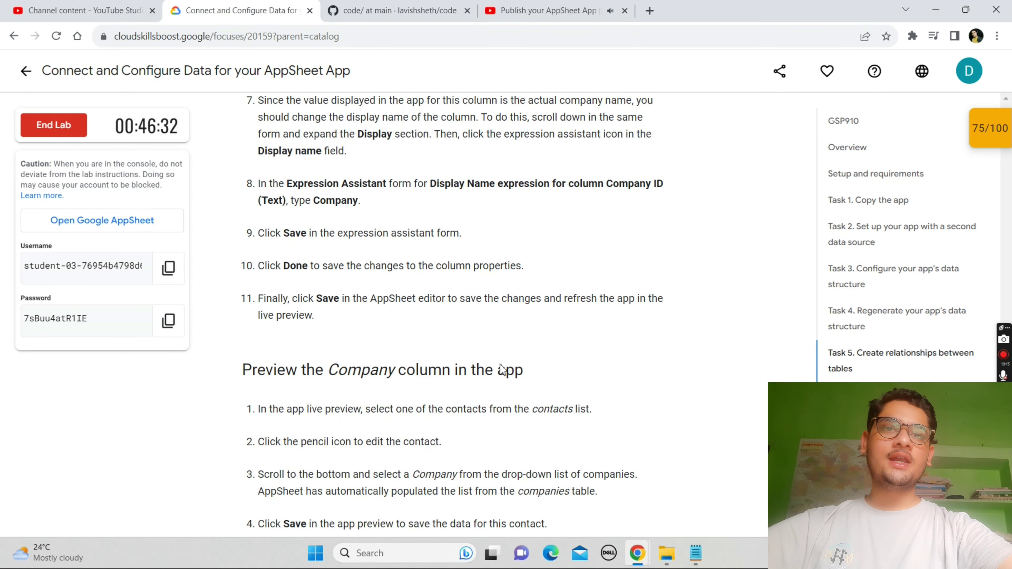
{"action": "scroll", "coordinate": [502, 365], "scroll_direction": "down", "scroll_amount": 10}
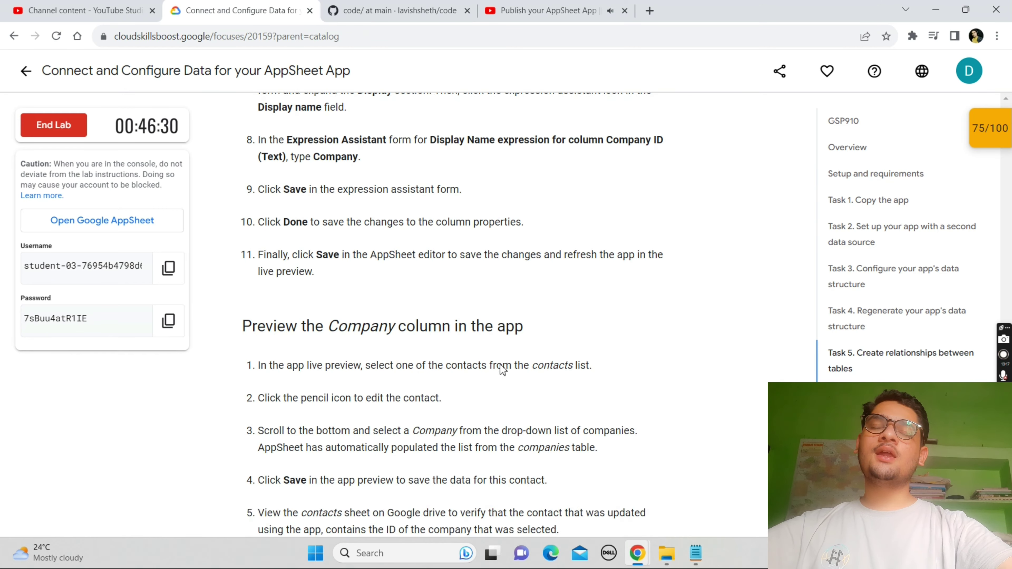
{"action": "scroll", "coordinate": [503, 369], "scroll_direction": "up", "scroll_amount": 4}
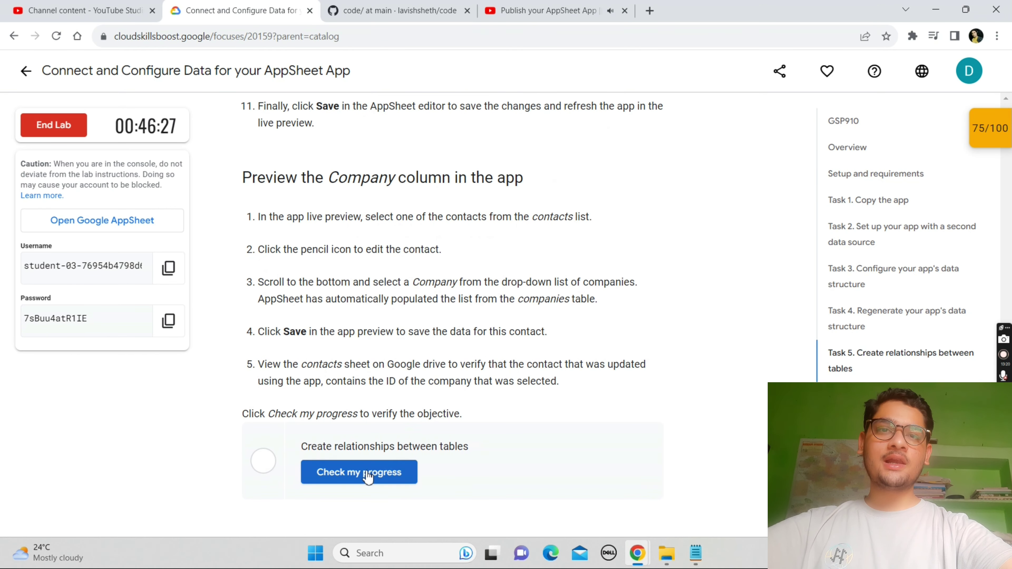
{"action": "left_click", "coordinate": [366, 469]}
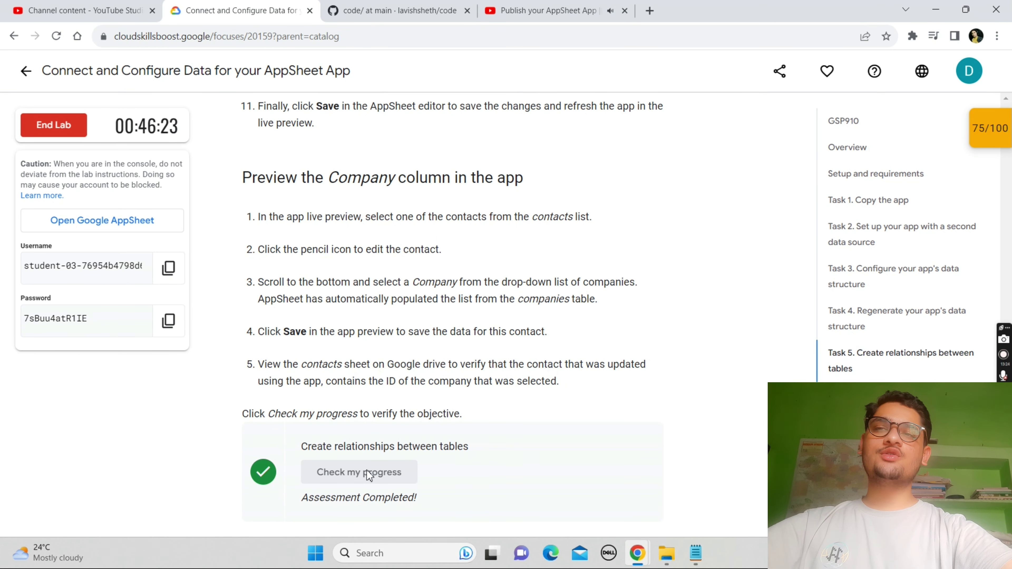
{"action": "scroll", "coordinate": [367, 469], "scroll_direction": "up", "scroll_amount": 10}
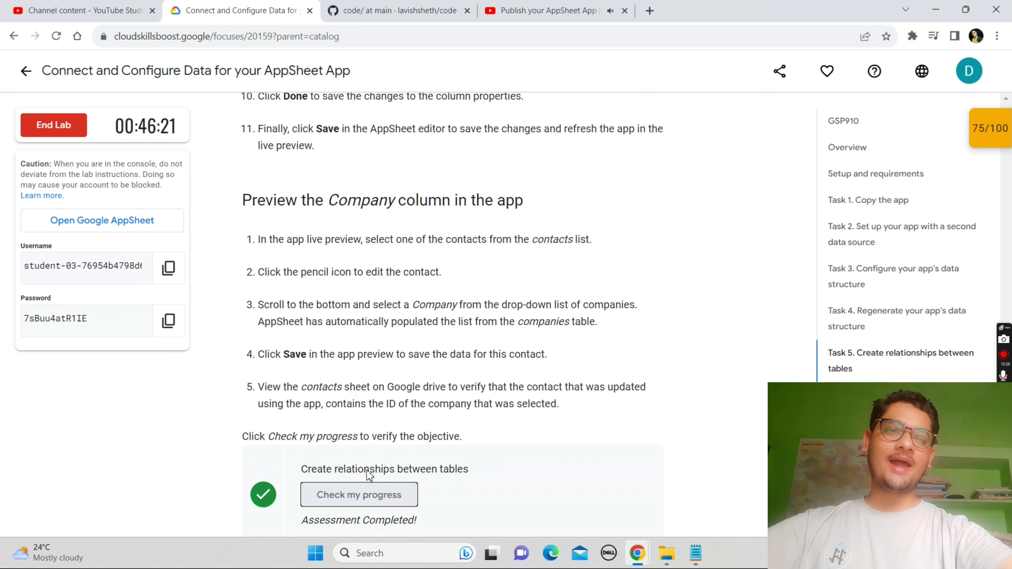